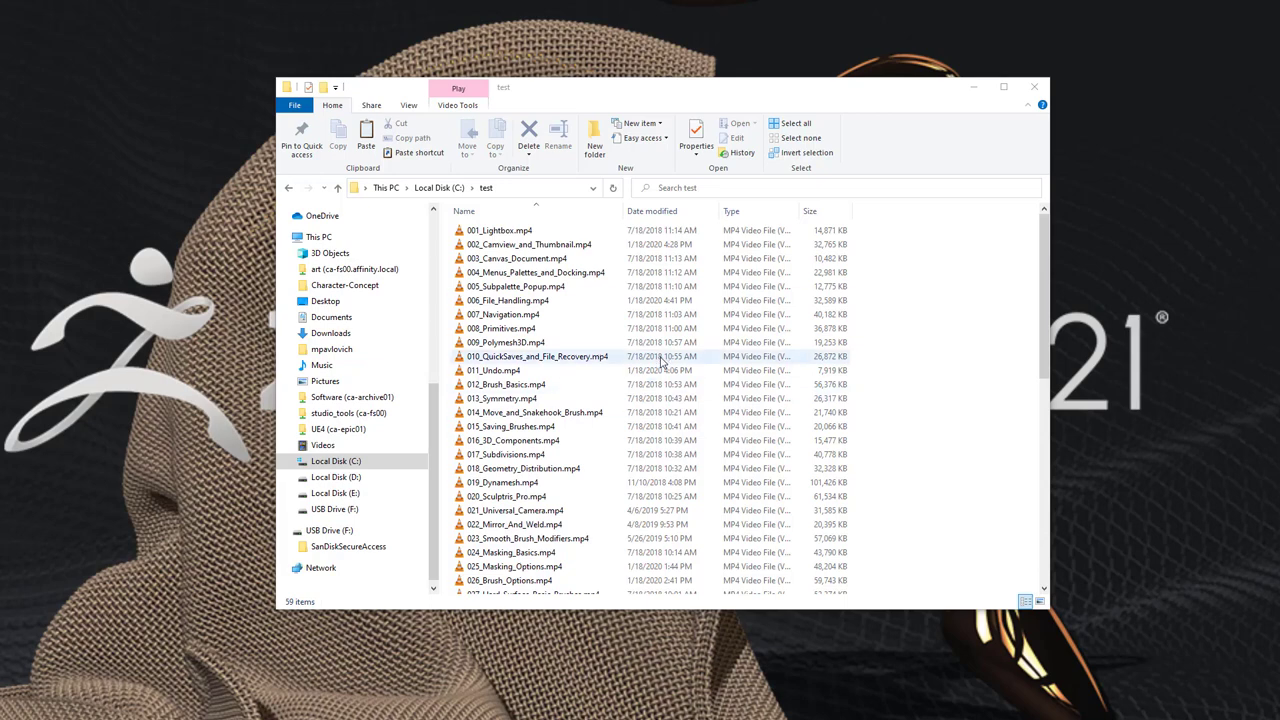
# Examine the numbered MP4 files in the test folder and the video list in the ZBrush for Ideation - 2020 Updated spreadsheet.
pyautogui.click(536, 231)
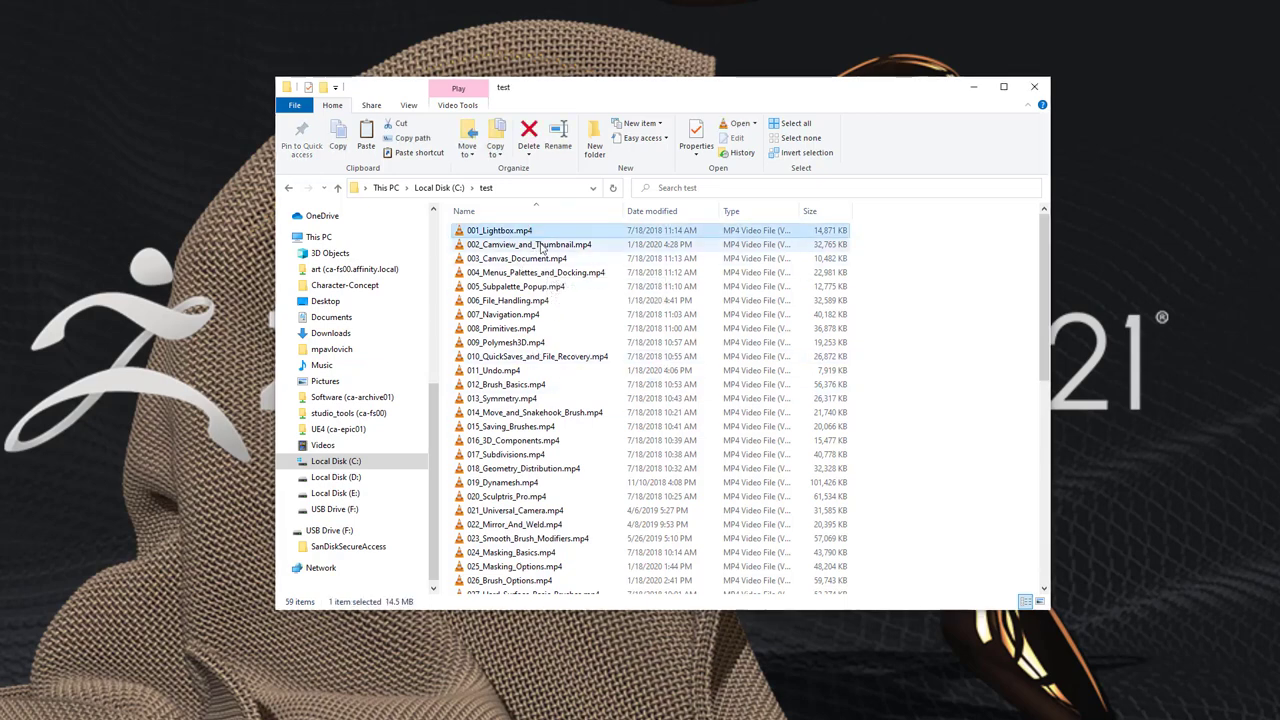
pyautogui.scroll(-11, 542, 252)
pyautogui.scroll(11, 530, 357)
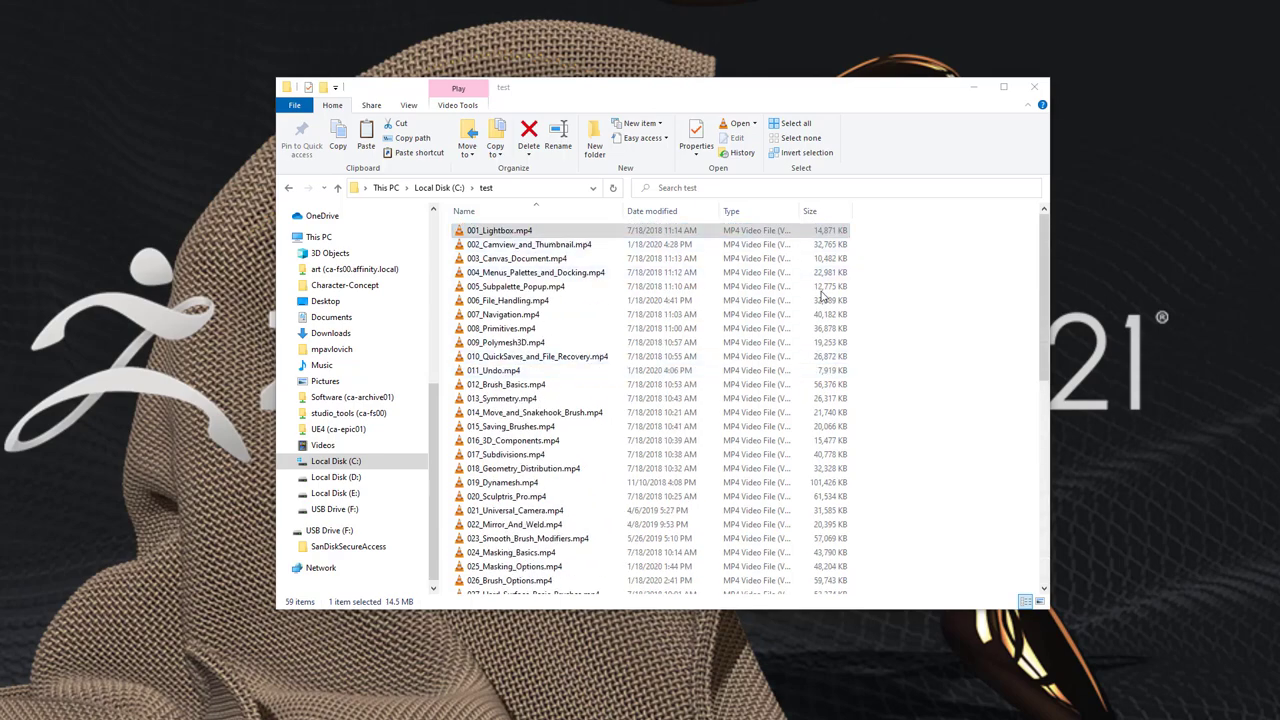
pyautogui.moveTo(800, 160); pyautogui.dragTo(582, 124)
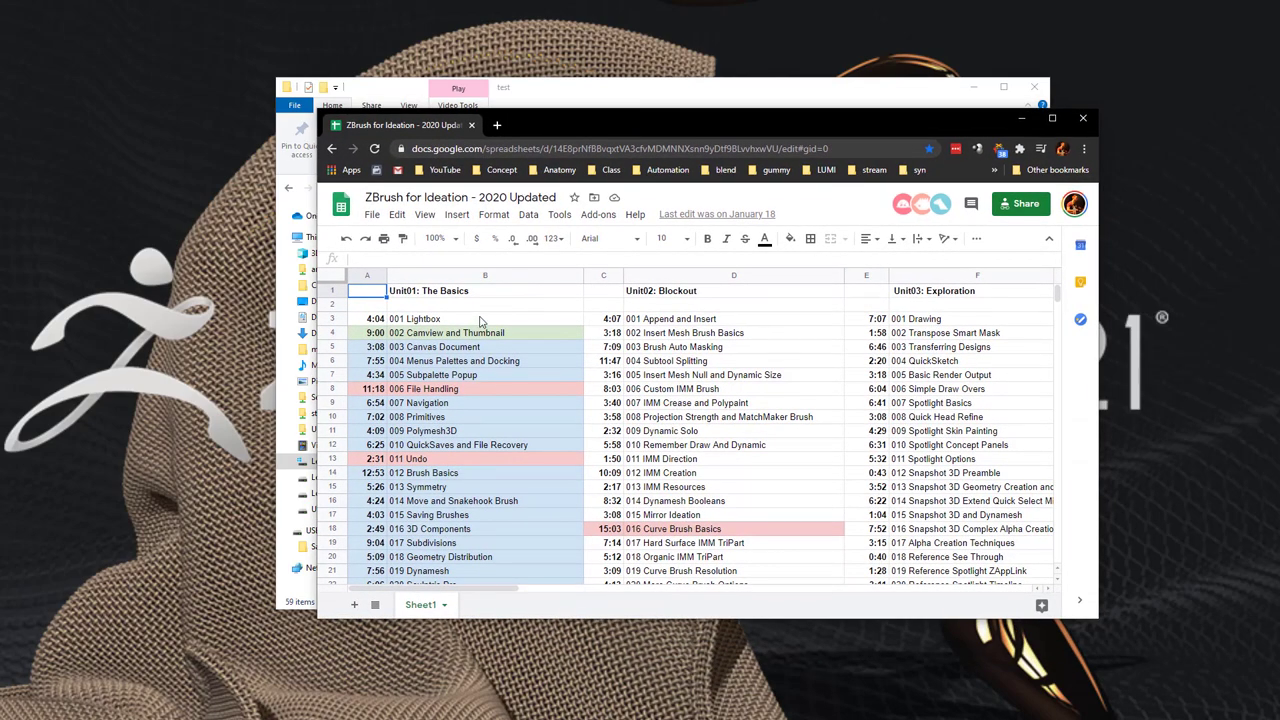
pyautogui.click(372, 318)
pyautogui.scroll(-5, 380, 330)
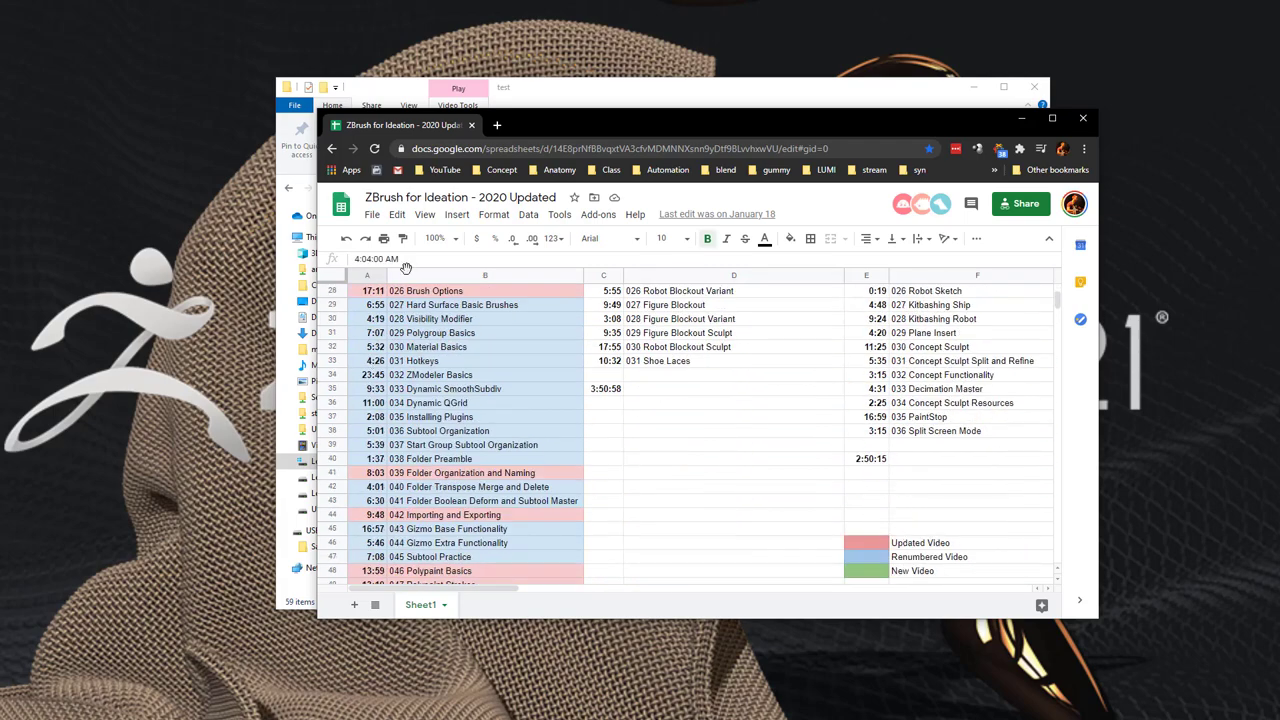
pyautogui.moveTo(519, 133); pyautogui.dragTo(497, 719)
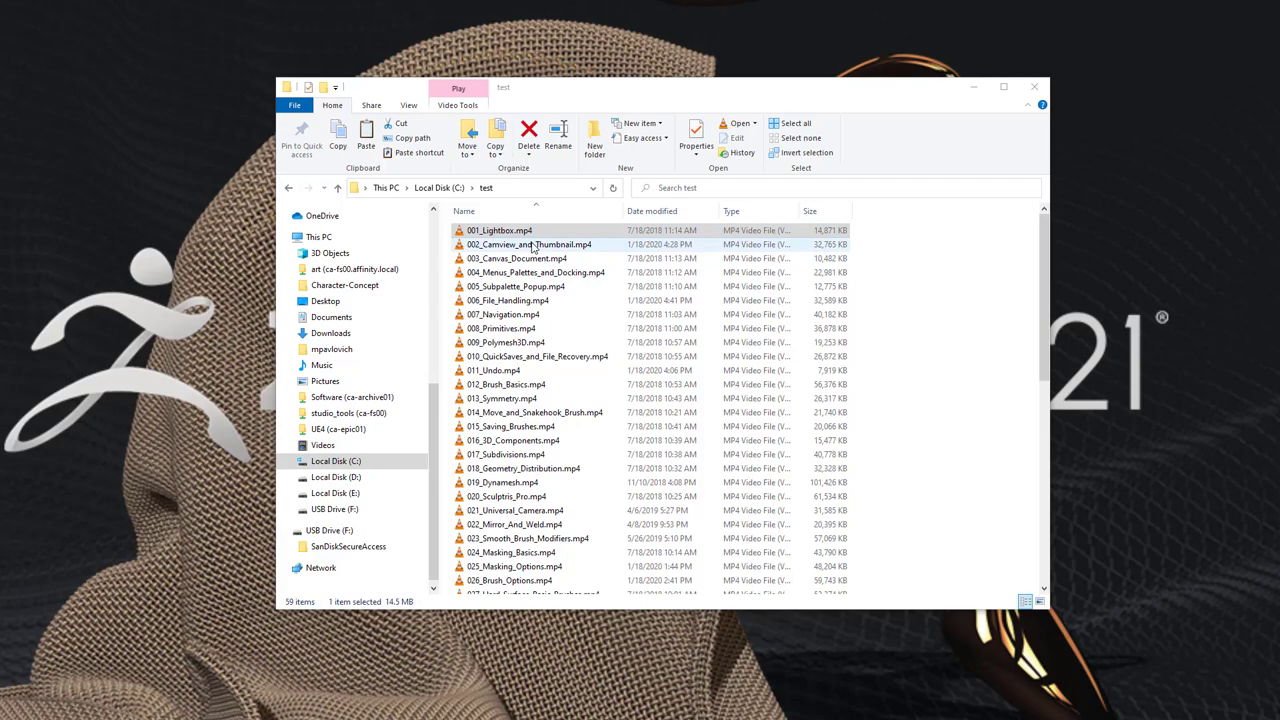
# Copy the paths of all MP4 files from 001_Lightbox to 059_Draw_Size_Preferences and paste them into an empty Notepad document.
pyautogui.scroll(-6, 535, 255)
pyautogui.scroll(-5, 535, 255)
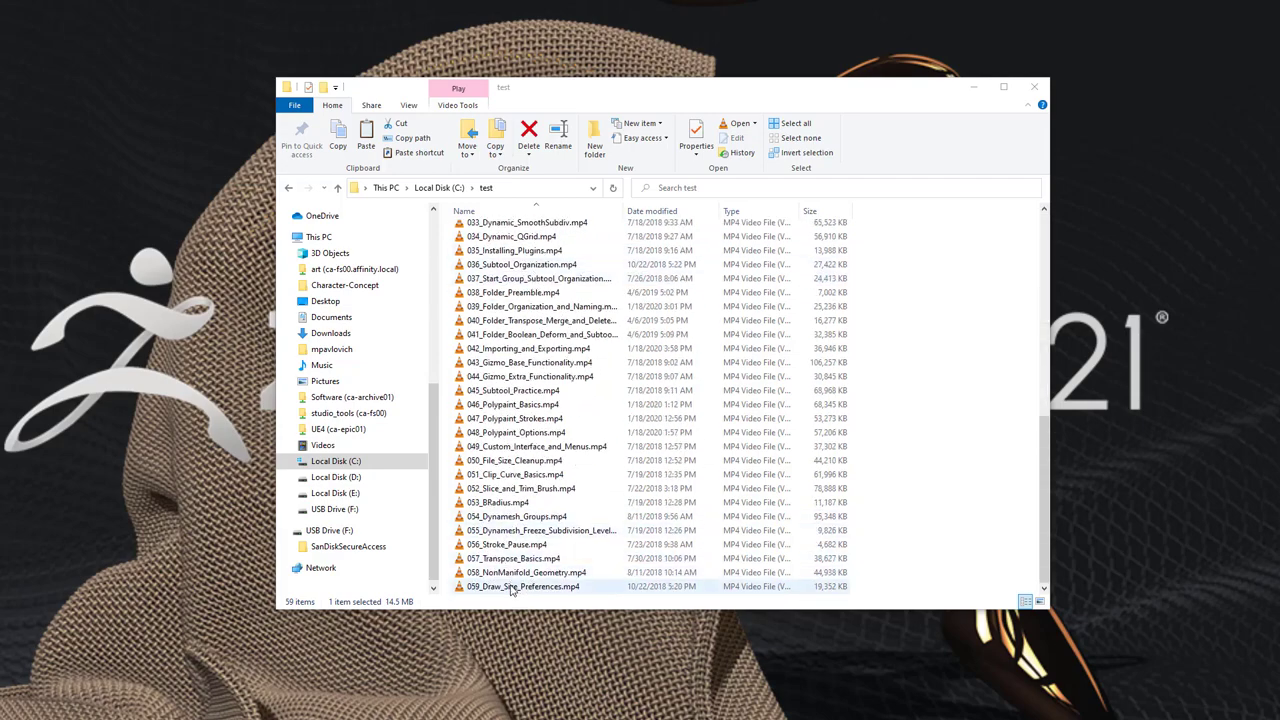
pyautogui.keyDown('shift'); pyautogui.click(512, 587); pyautogui.keyUp('shift')
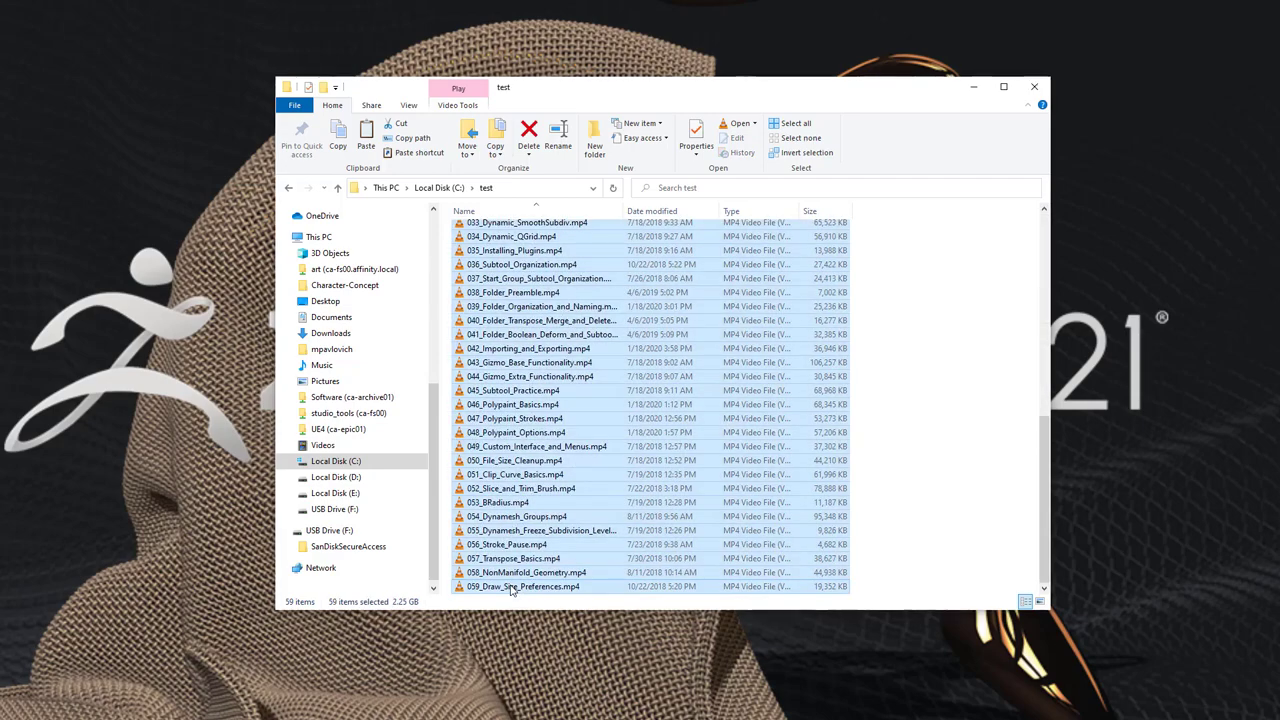
pyautogui.rightClick(520, 589)
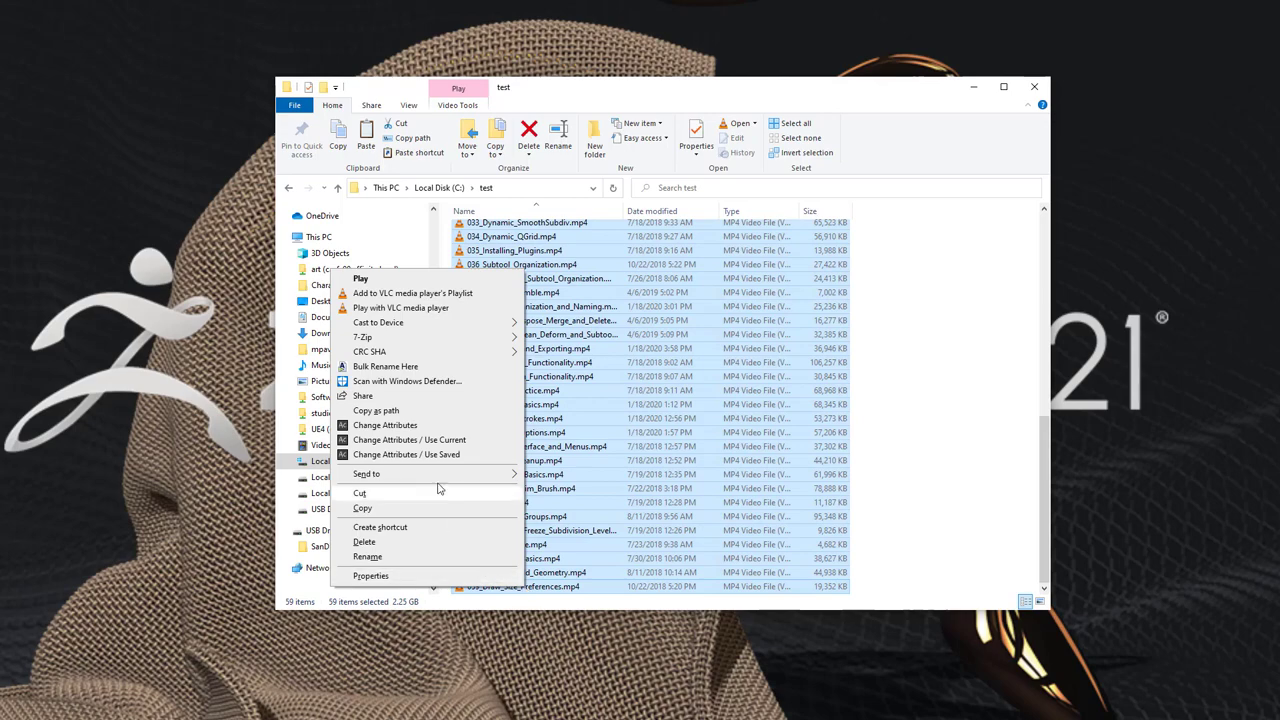
pyautogui.click(416, 423)
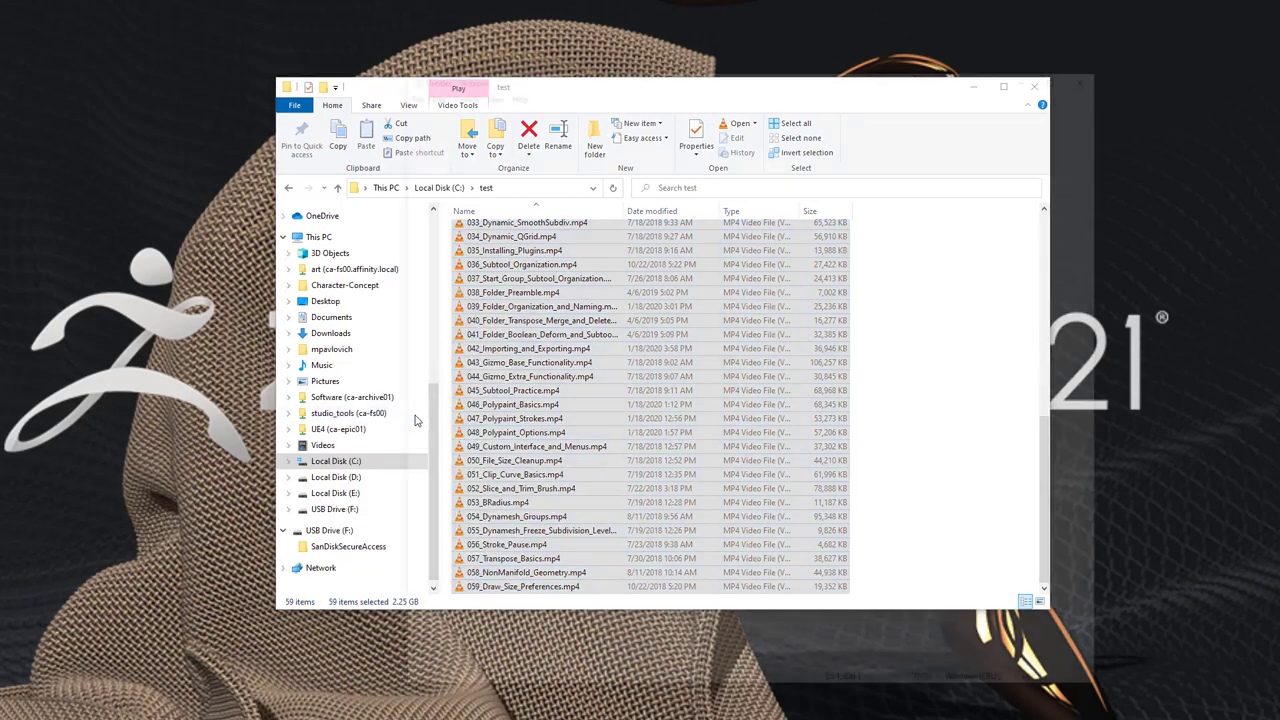
pyautogui.hotkey('ctrl', 'v')
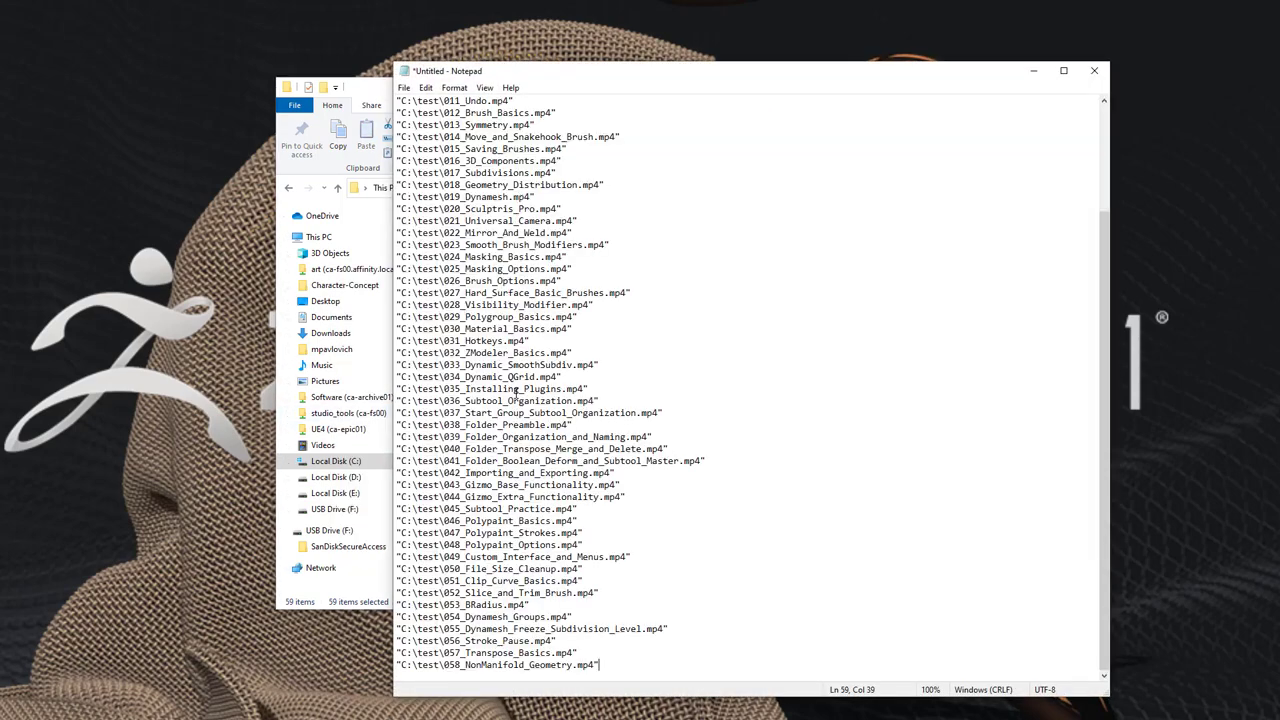
# Replace every "C:\test\ prefix, including its opening quotation mark, with nothing throughout the path list.
pyautogui.click(426, 88)
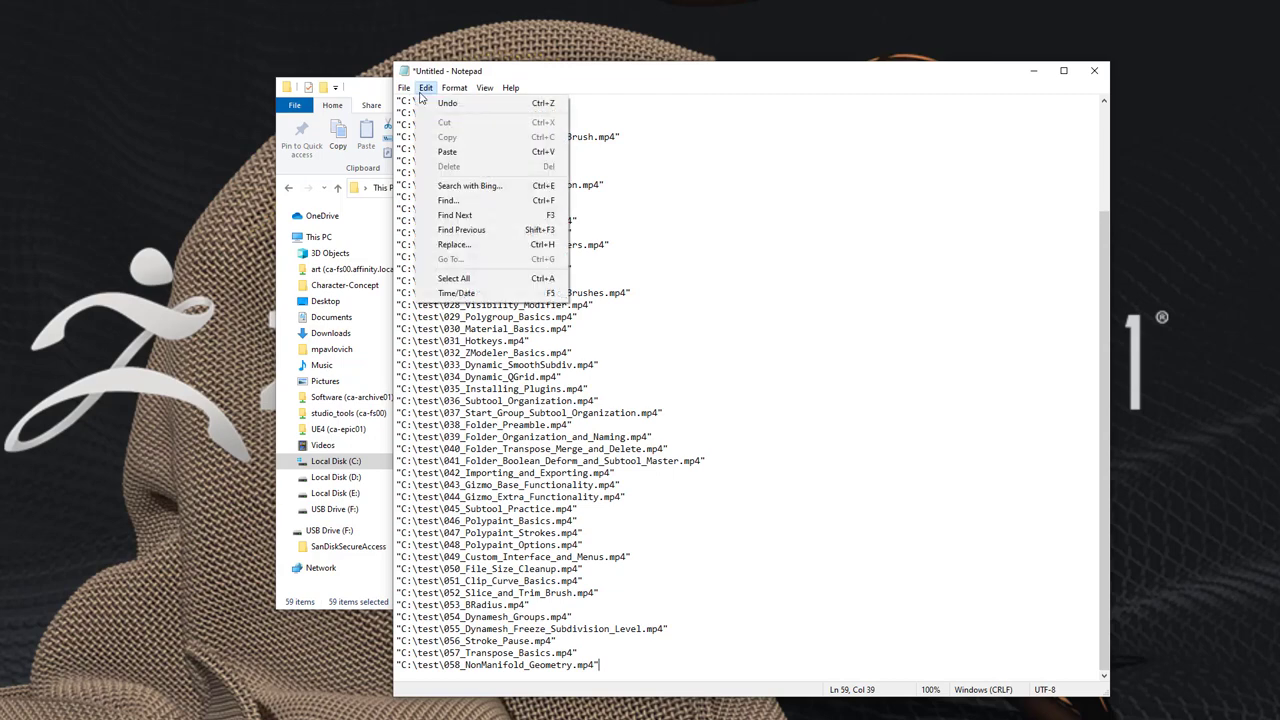
pyautogui.click(452, 244)
pyautogui.moveTo(494, 156); pyautogui.dragTo(213, 145)
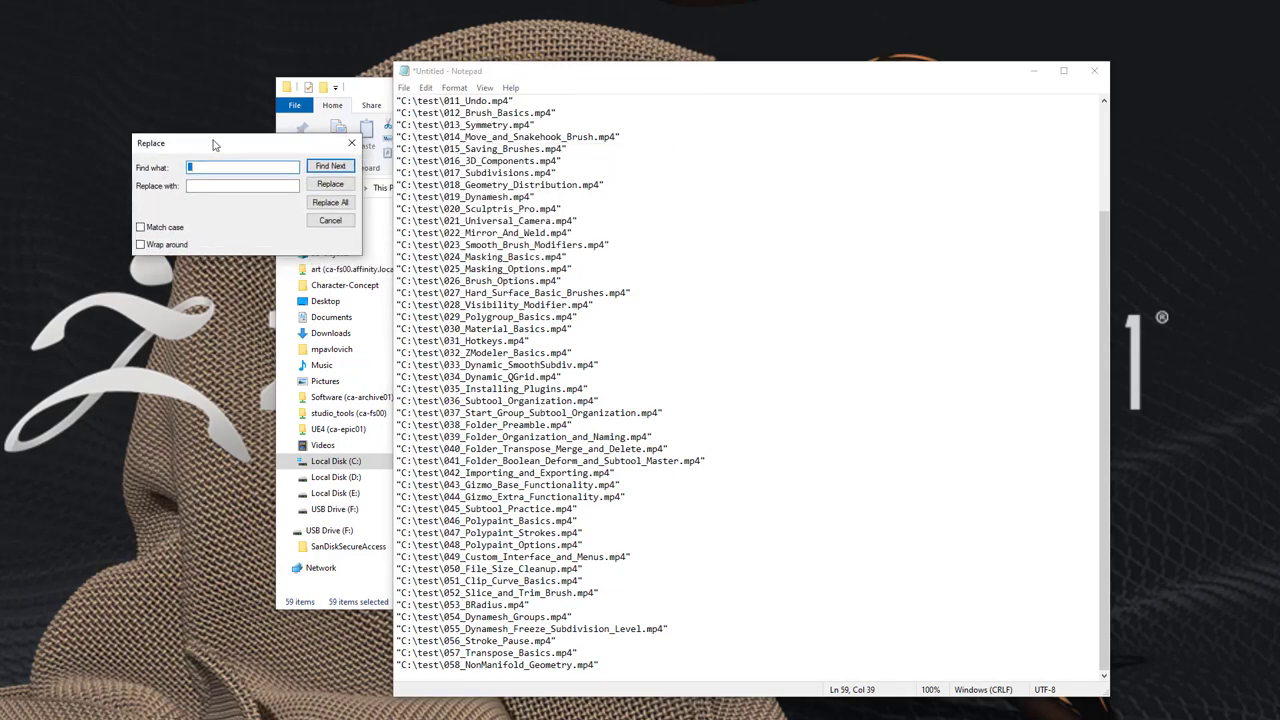
pyautogui.moveTo(397, 100); pyautogui.dragTo(456, 101)
pyautogui.hotkey('ctrl', 'c')
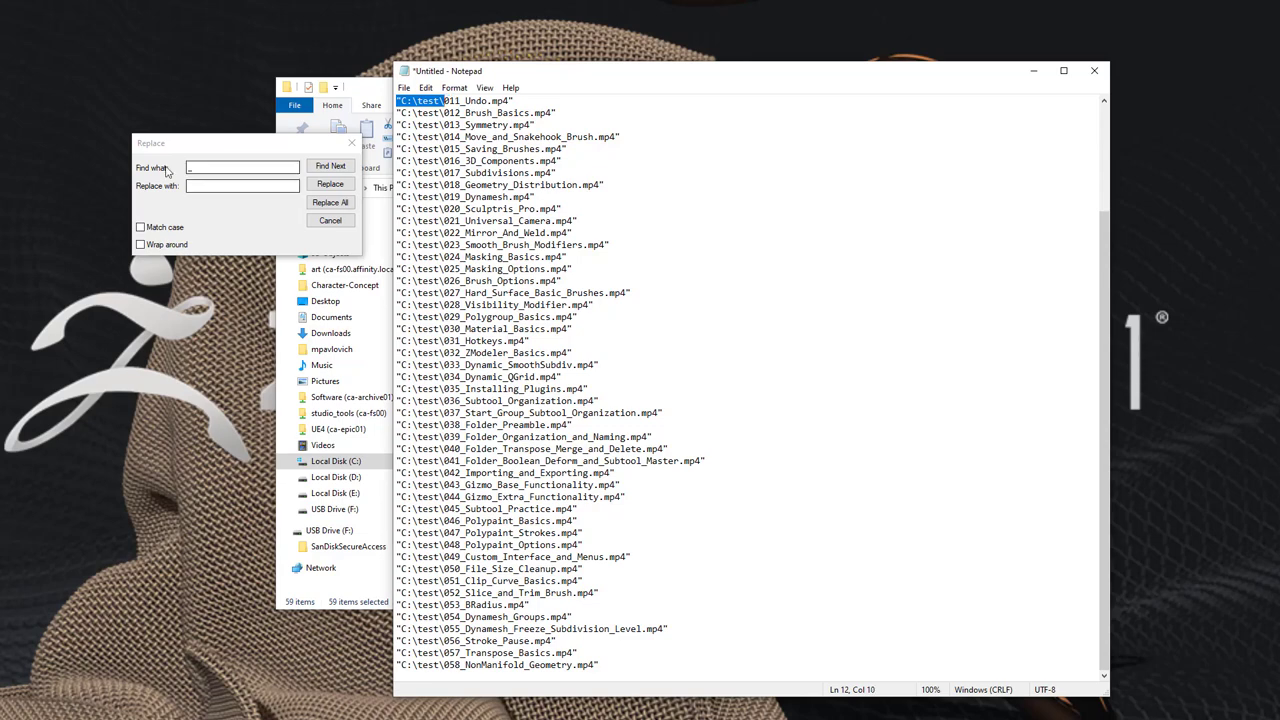
pyautogui.moveTo(200, 168); pyautogui.dragTo(178, 170)
pyautogui.hotkey('ctrl', 'v')
pyautogui.click(204, 187)
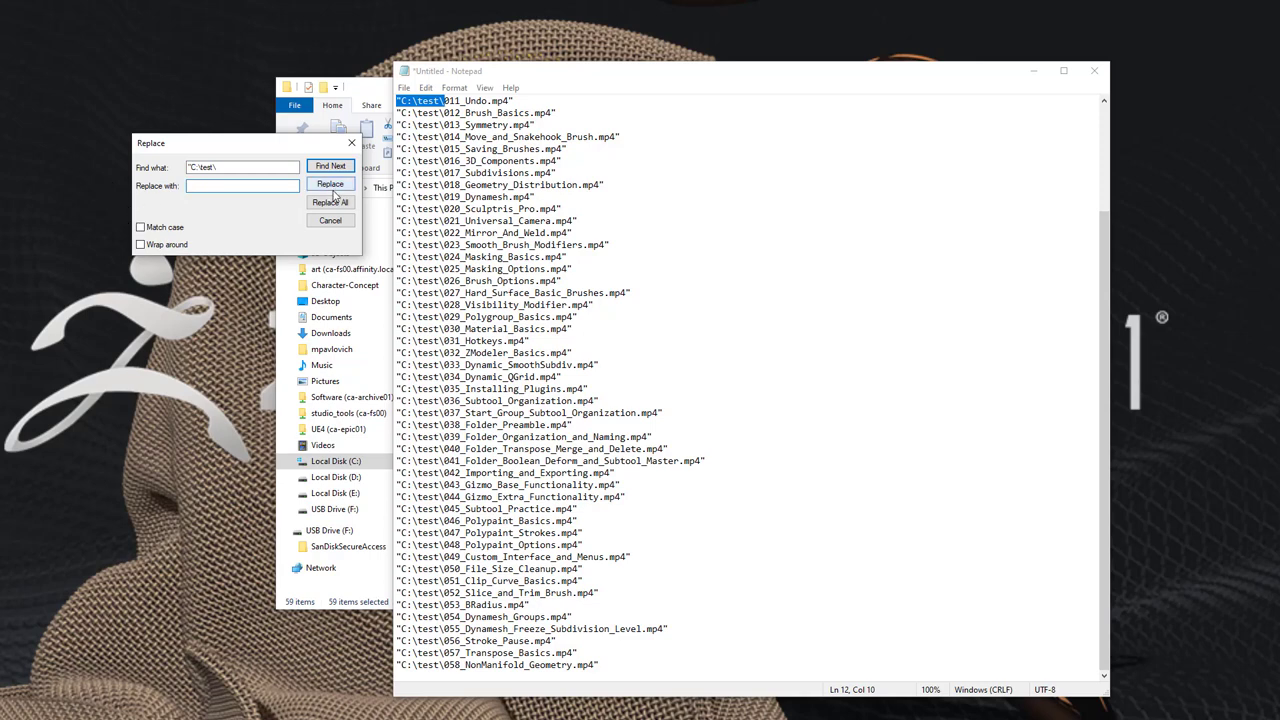
pyautogui.click(330, 202)
# Remove the .mp4 extension and closing quotation mark from every line of the list by replacing them with nothing.
pyautogui.moveTo(528, 103); pyautogui.dragTo(560, 101)
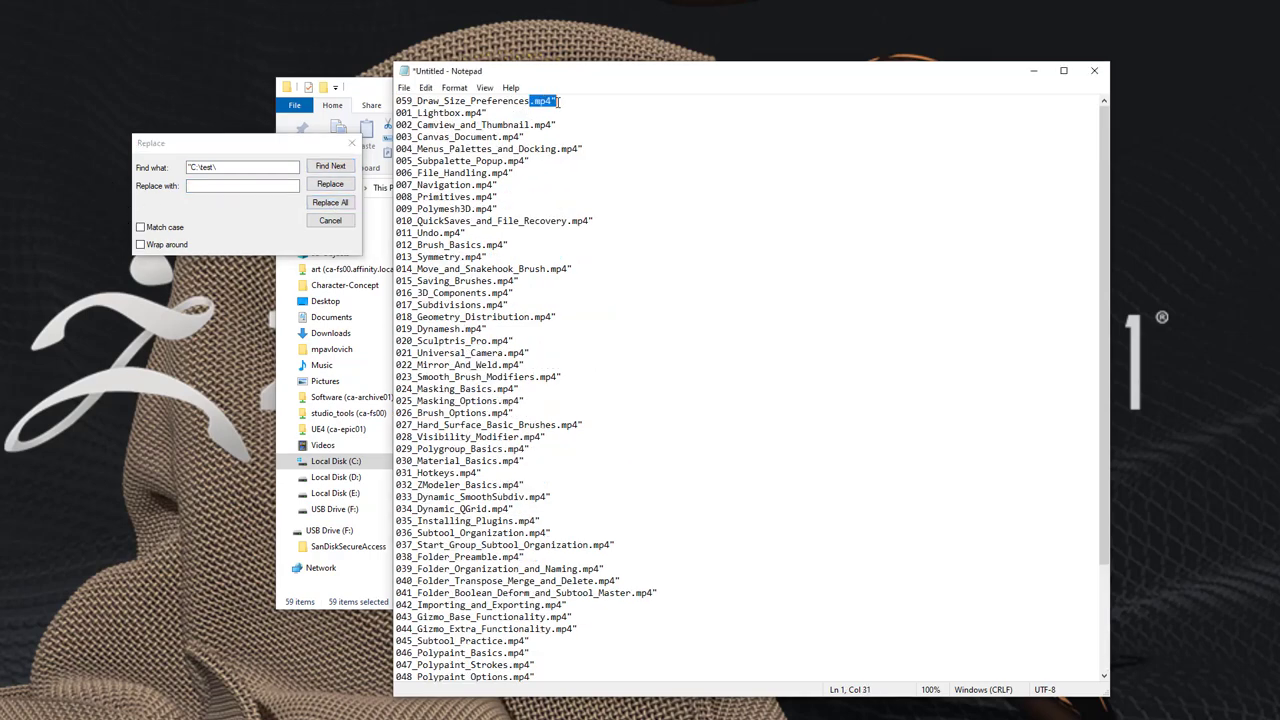
pyautogui.hotkey('ctrl', 'h')
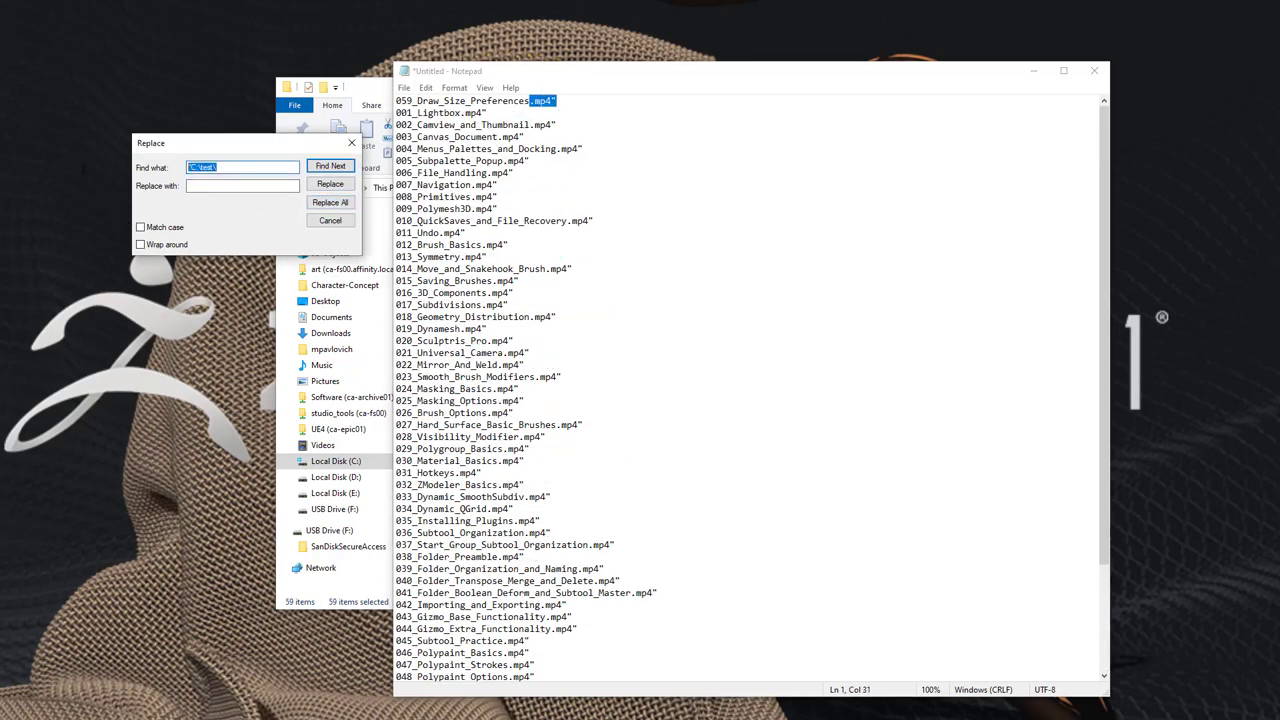
pyautogui.click(330, 203)
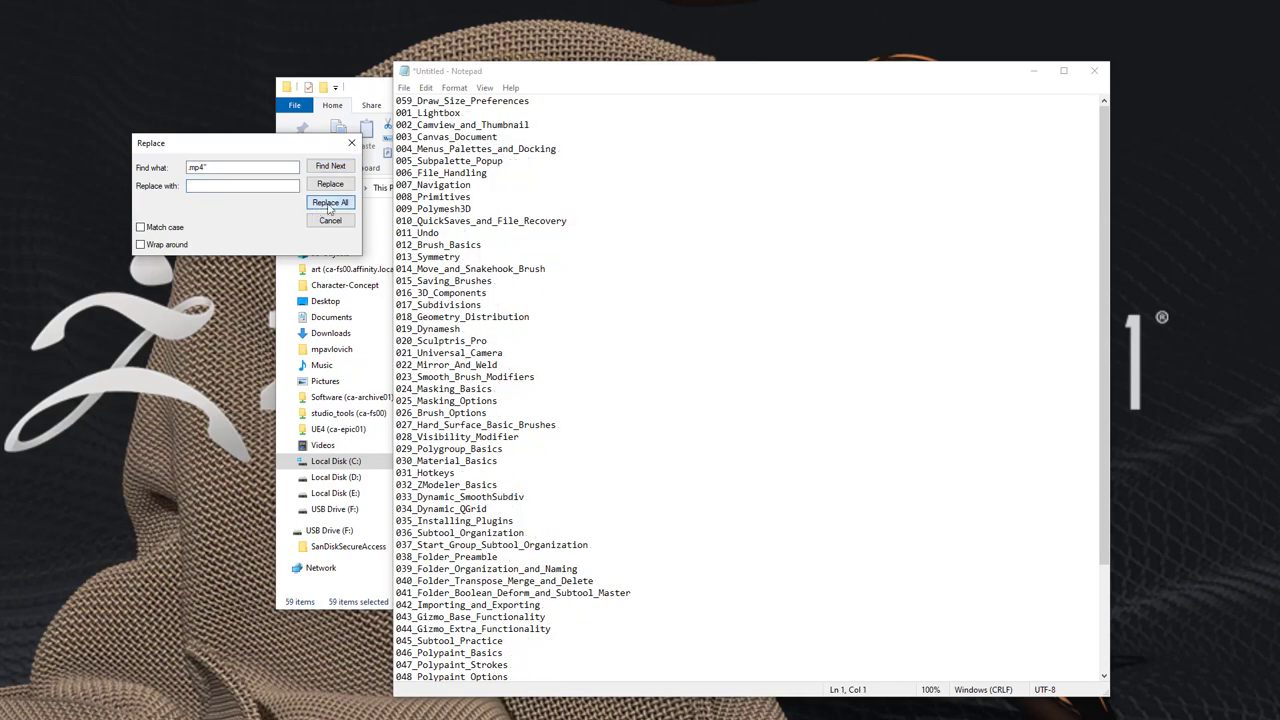
# Replace all underscores in the list of video titles with spaces.
pyautogui.click(414, 102)
pyautogui.click(193, 215)
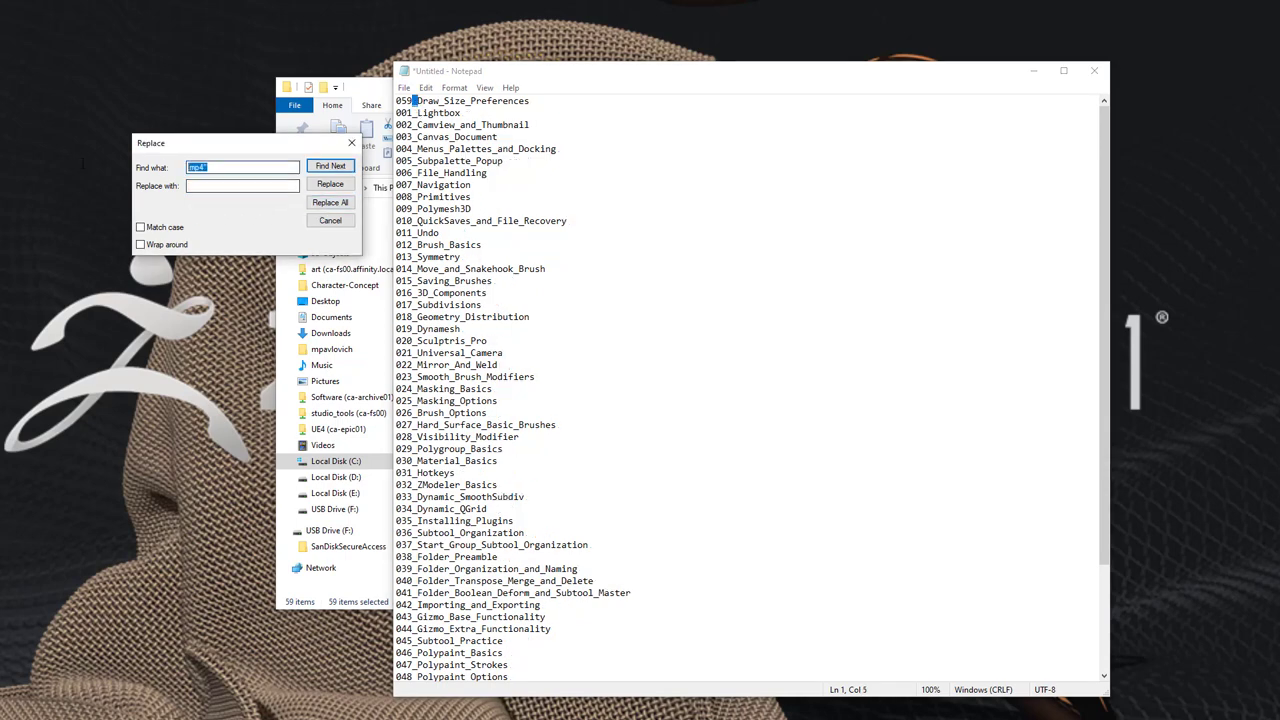
pyautogui.write('_')
pyautogui.click(208, 185)
pyautogui.click(330, 202)
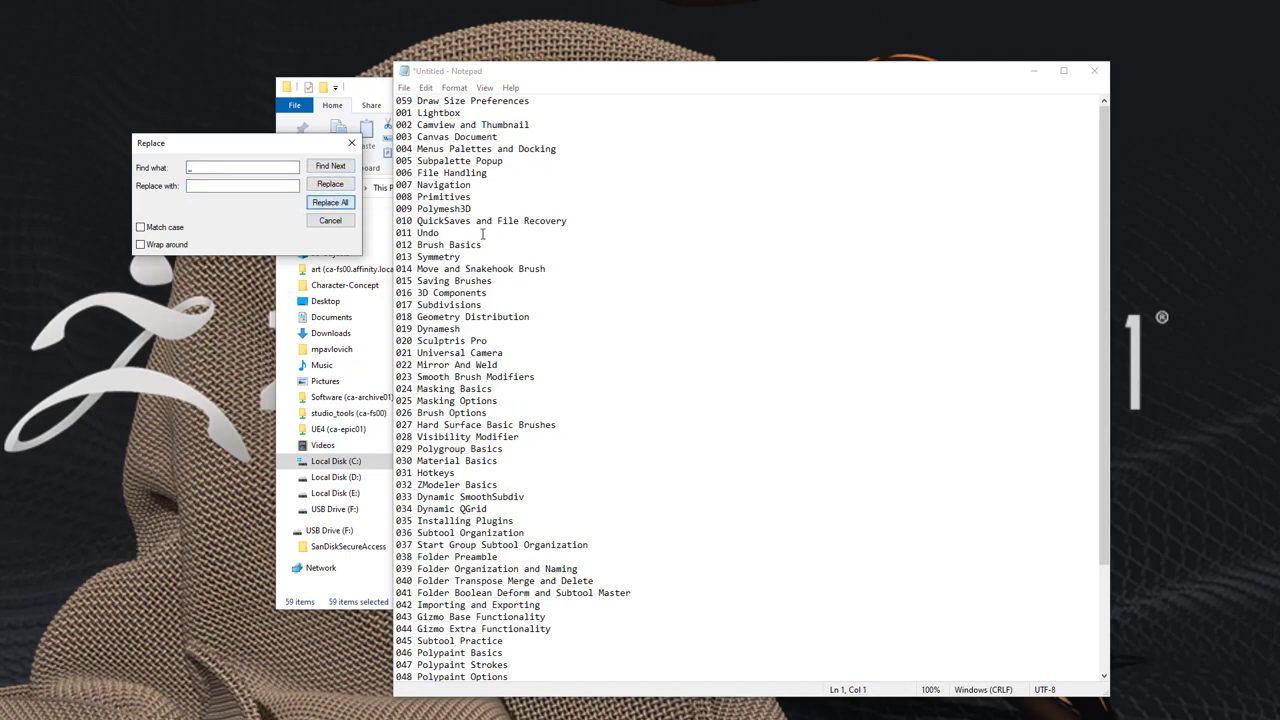
# Move the line "059 Draw Size Preferences" from the start of the list to the end, after "058 NonManifold Geometry".
pyautogui.scroll(-4, 493, 365)
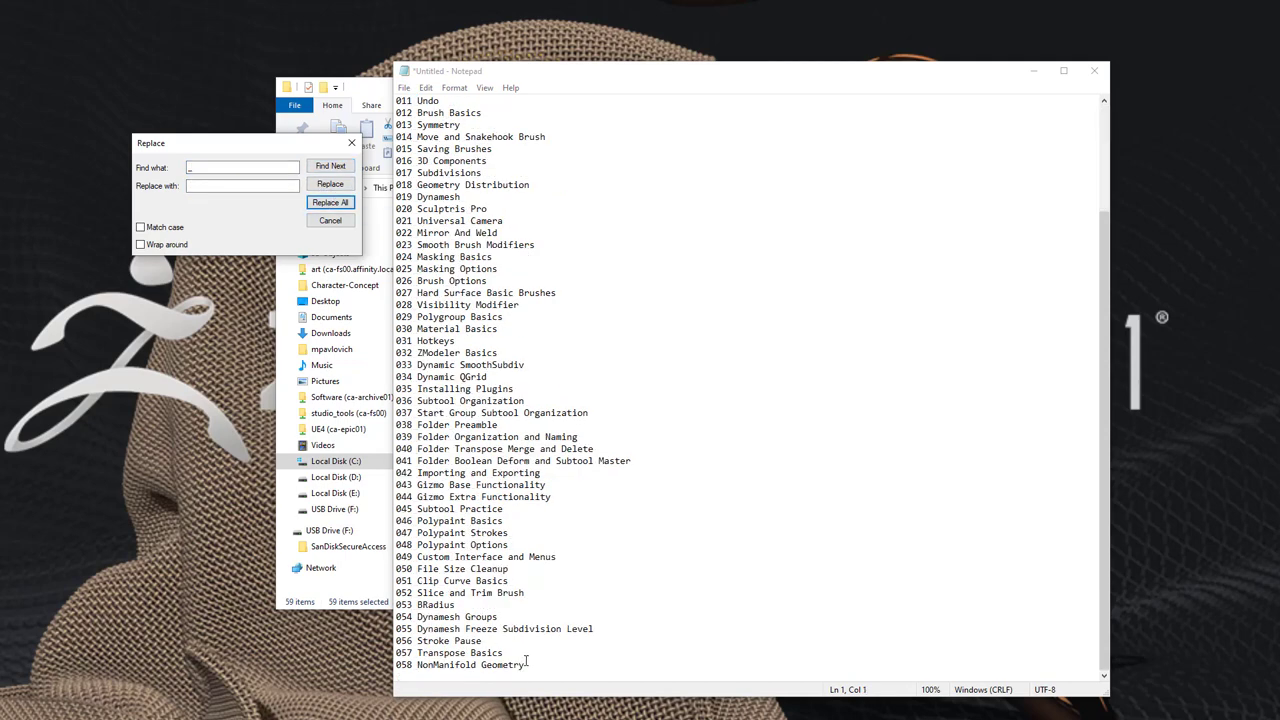
pyautogui.scroll(4, 523, 650)
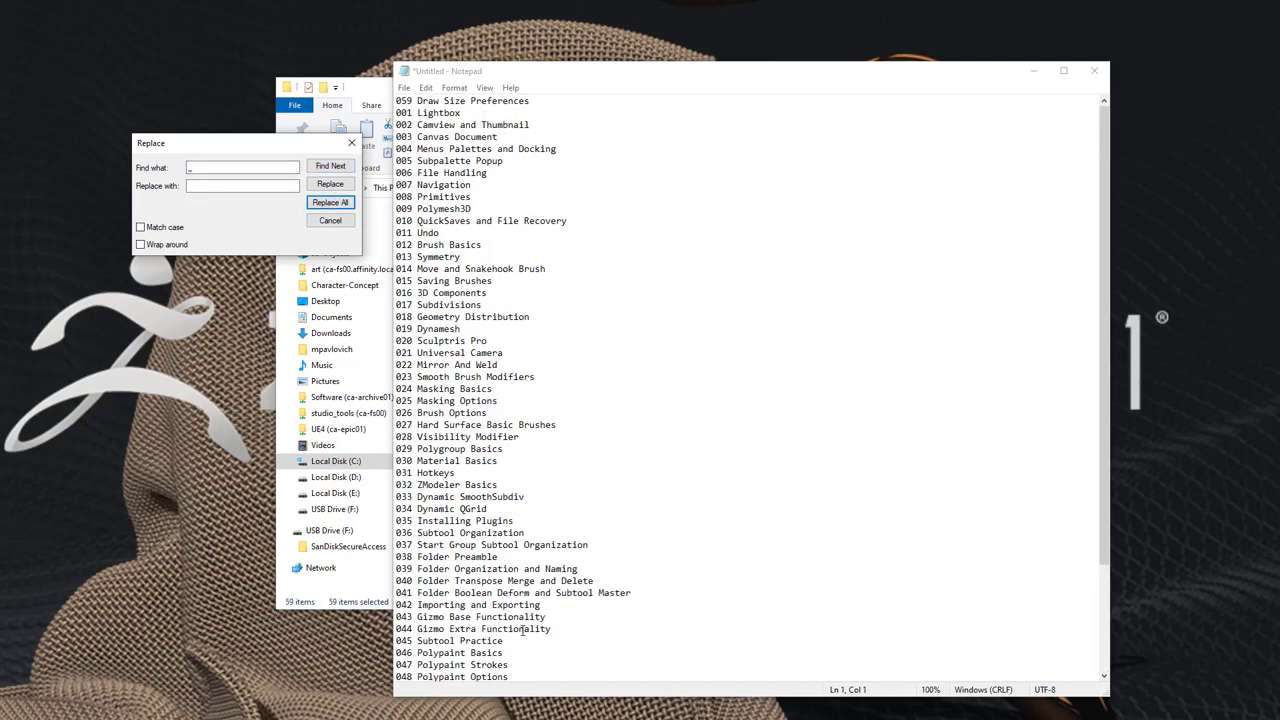
pyautogui.doubleClick(455, 101)
pyautogui.click(455, 101)
pyautogui.moveTo(406, 104); pyautogui.dragTo(660, 100)
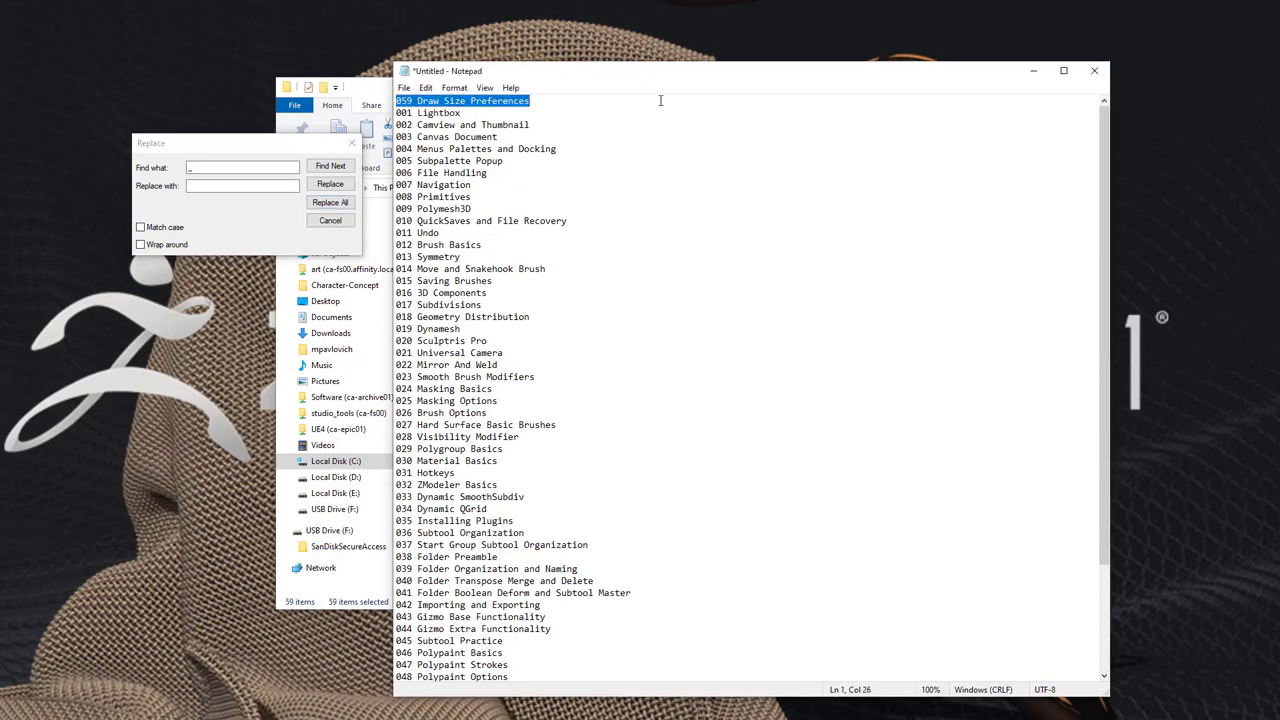
pyautogui.hotkey('ctrl', 'x')
pyautogui.scroll(-4, 531, 407)
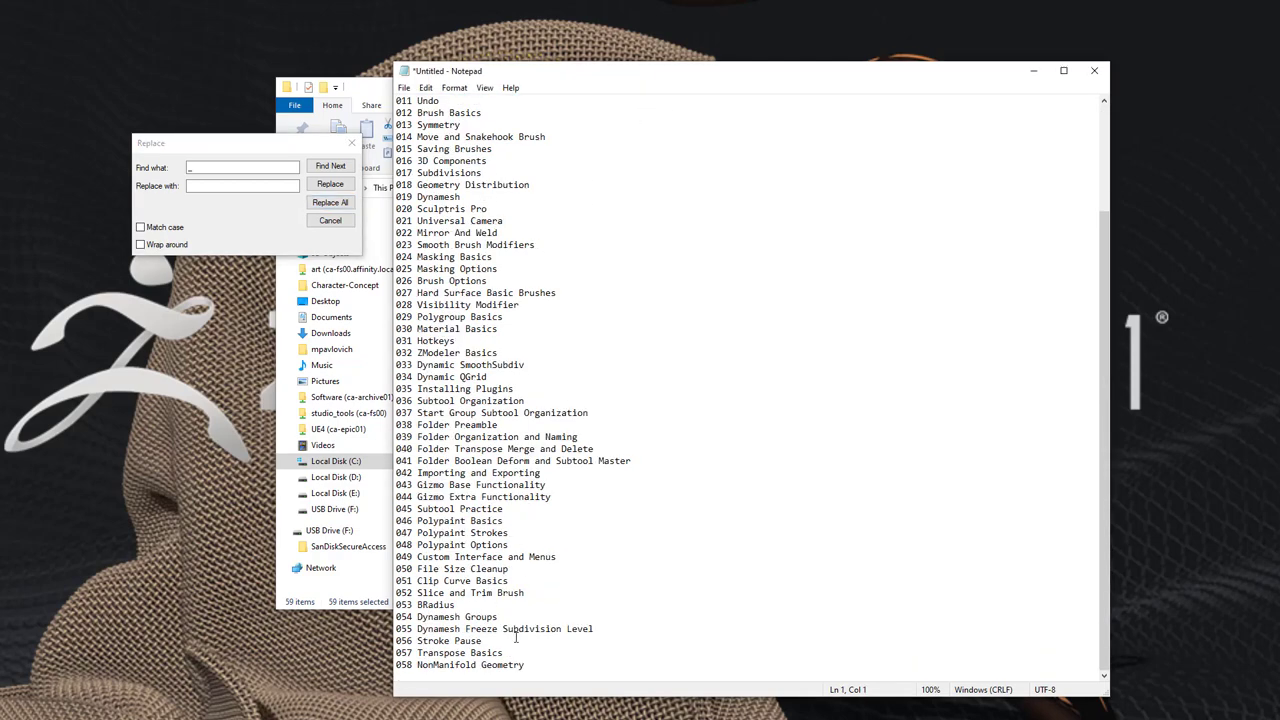
pyautogui.hotkey('ctrl', 'End')
pyautogui.hotkey('ctrl', 'v')
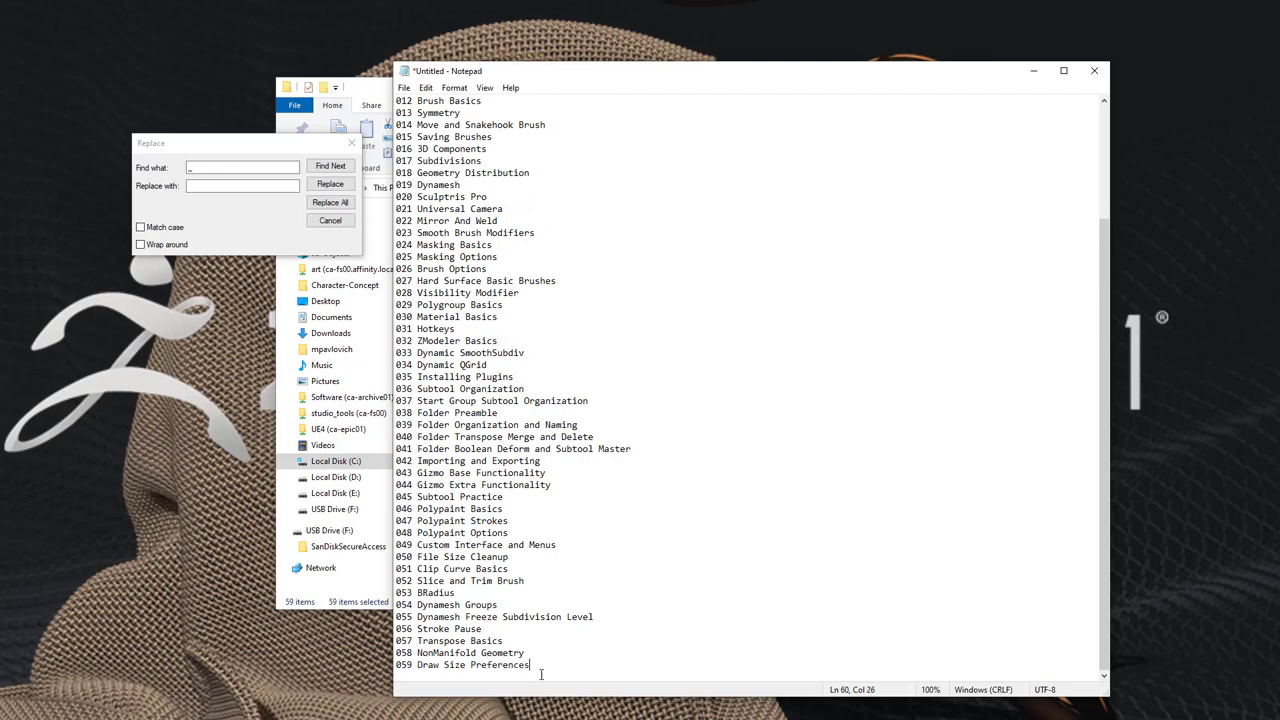
# Paste the cleaned title list into cell A1 of the blank Google Sheets spreadsheet and undo the paste.
pyautogui.hotkey('ctrl', 'a')
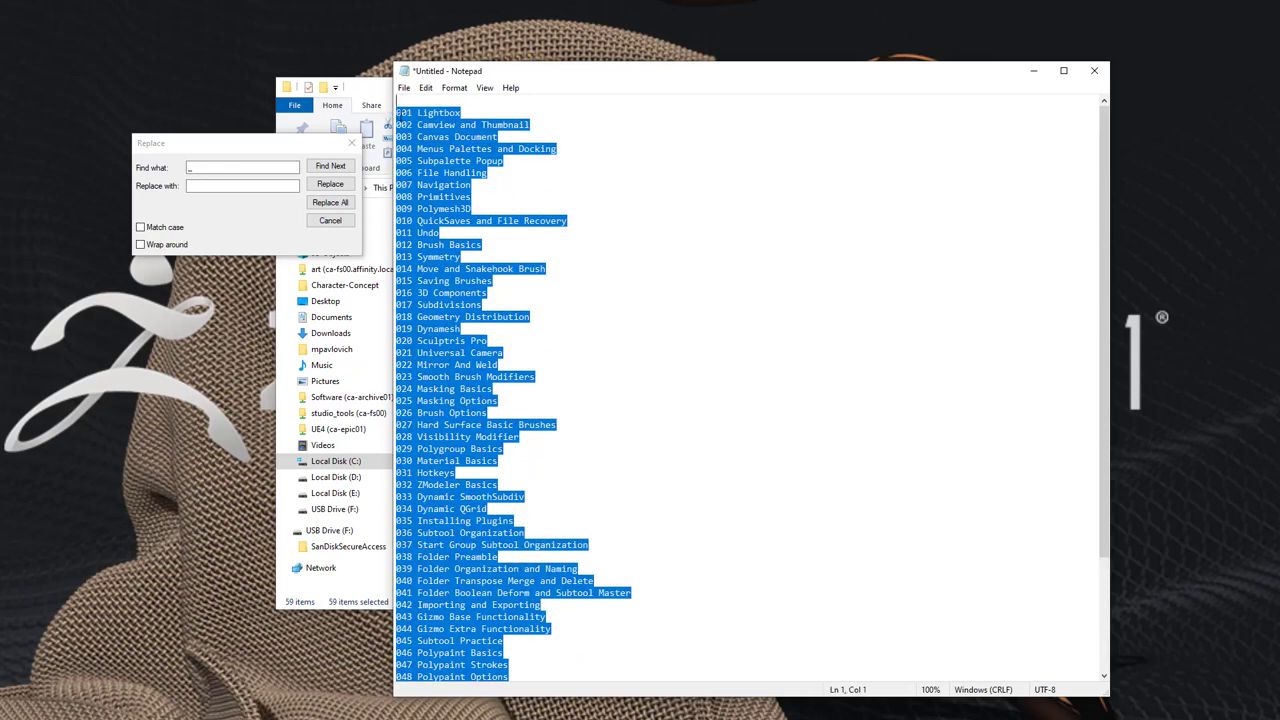
pyautogui.moveTo(399, 112); pyautogui.dragTo(443, 95)
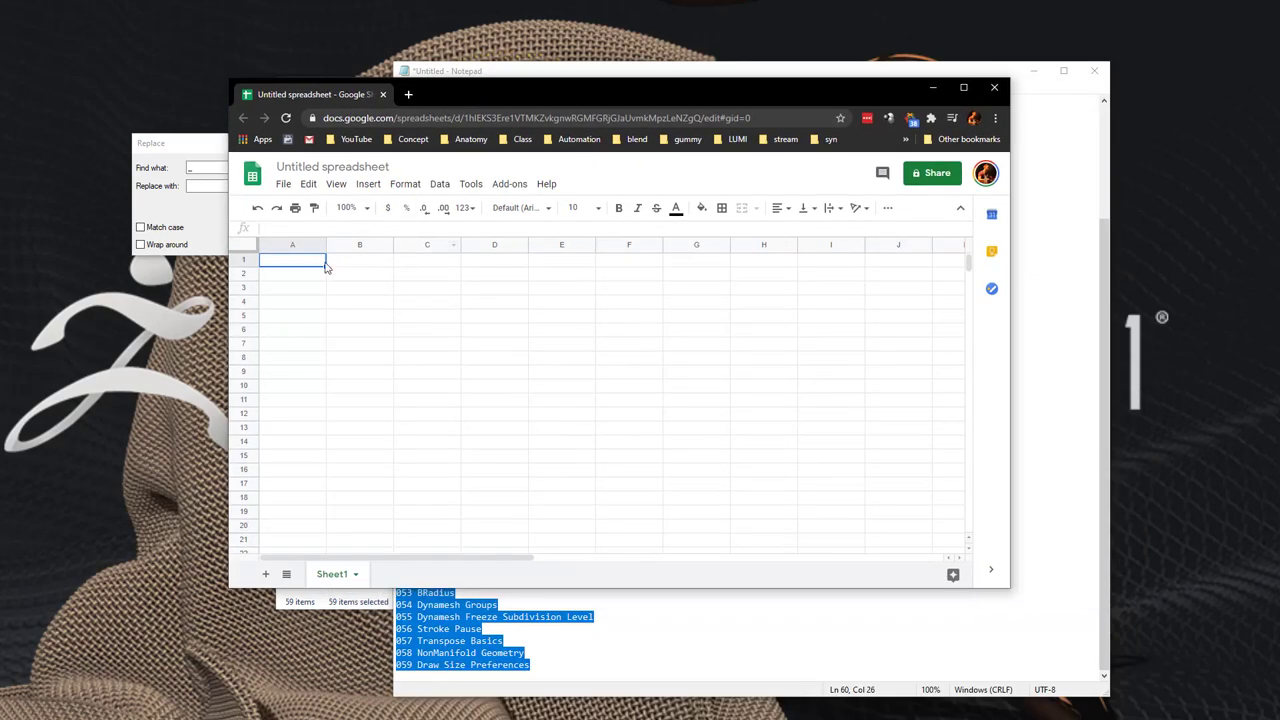
pyautogui.hotkey('ctrl', 'v')
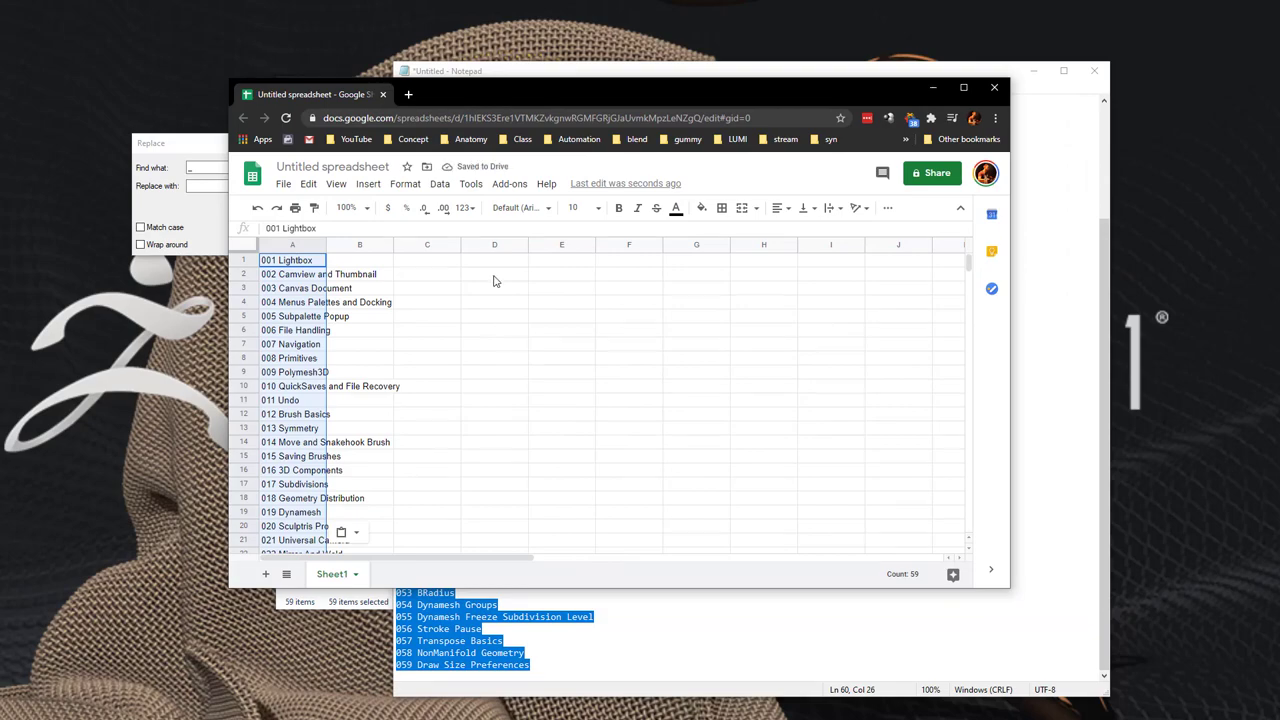
pyautogui.hotkey('ctrl', 'z')
pyautogui.moveTo(477, 99); pyautogui.dragTo(530, 719)
# Close the Replace dialog and the untitled Notepad document without saving, returning to the test folder in File Explorer.
pyautogui.click(336, 223)
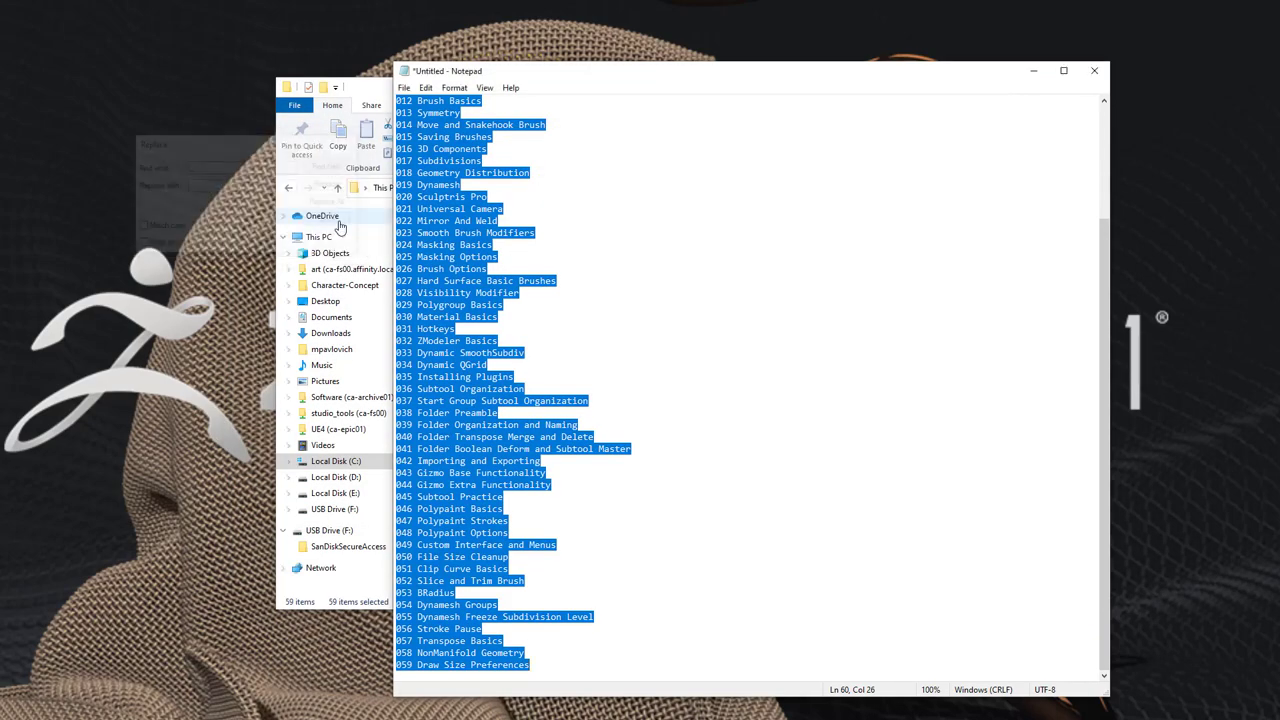
pyautogui.click(1096, 71)
pyautogui.click(1096, 71)
pyautogui.click(605, 292)
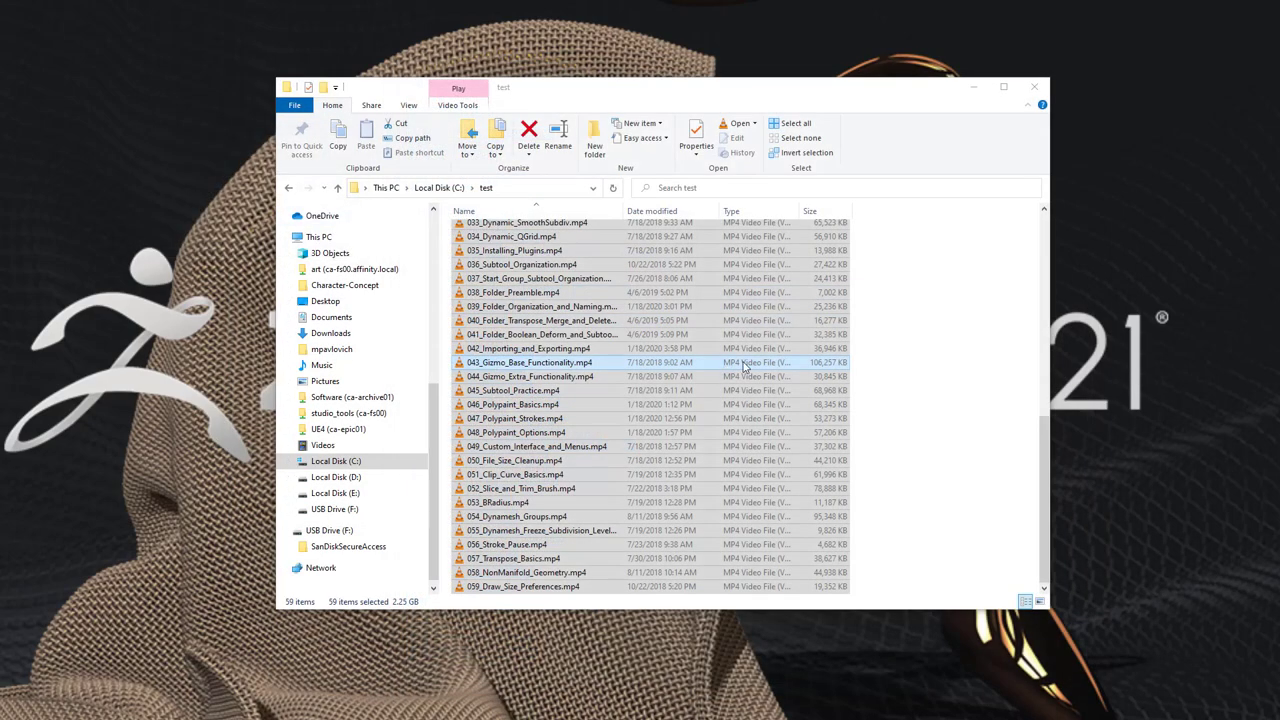
# Add the Length detail as a column in the test folder's file list.
pyautogui.click(627, 268)
pyautogui.scroll(11, 548, 278)
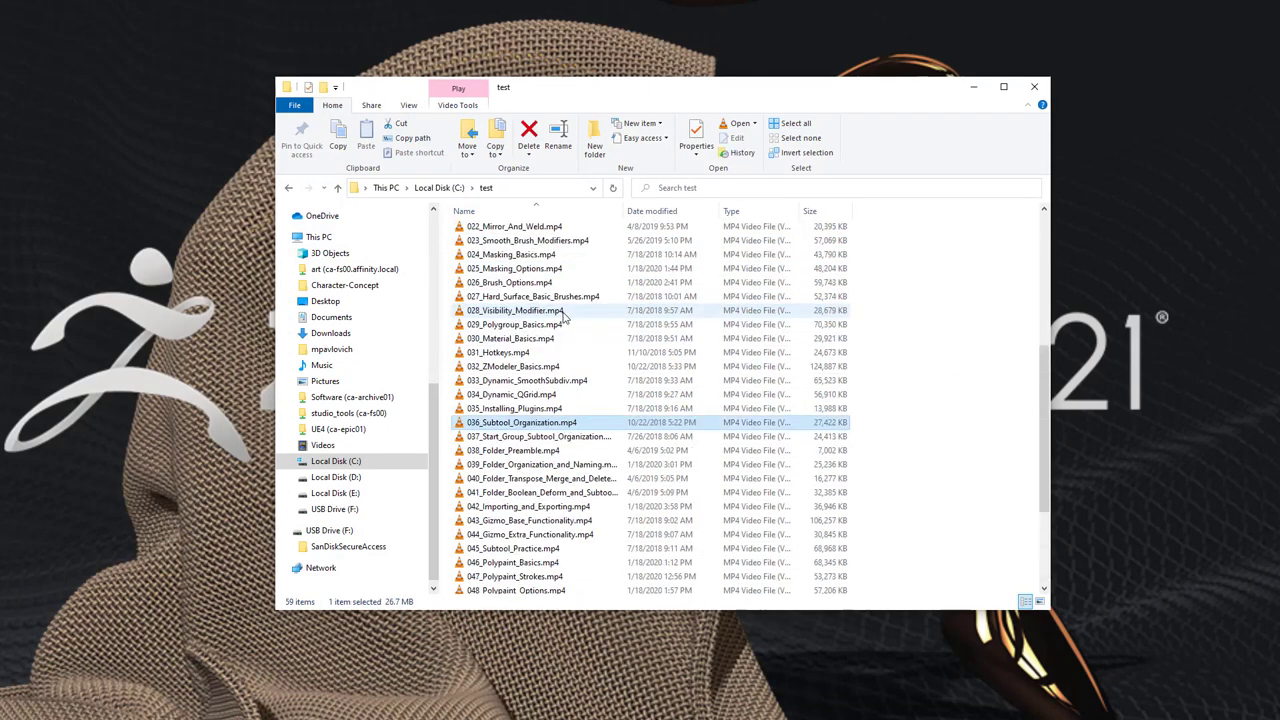
pyautogui.rightClick(884, 212)
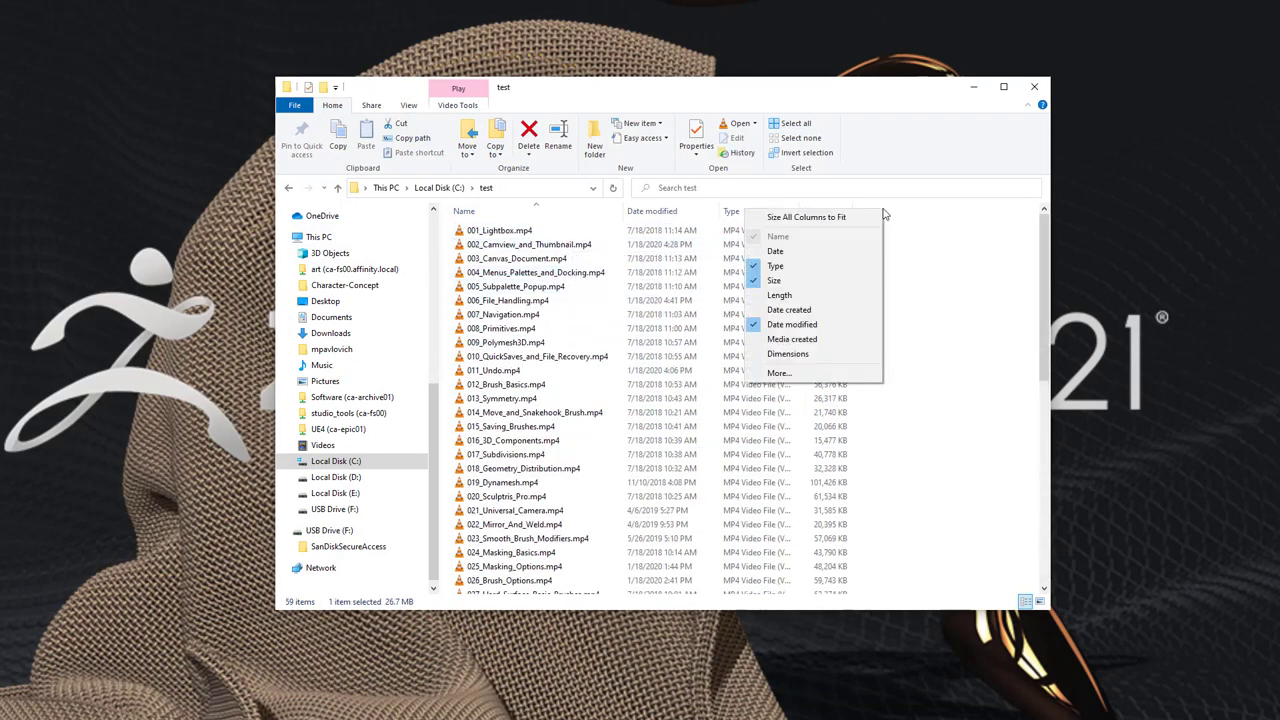
pyautogui.click(785, 373)
pyautogui.scroll(-10, 565, 320)
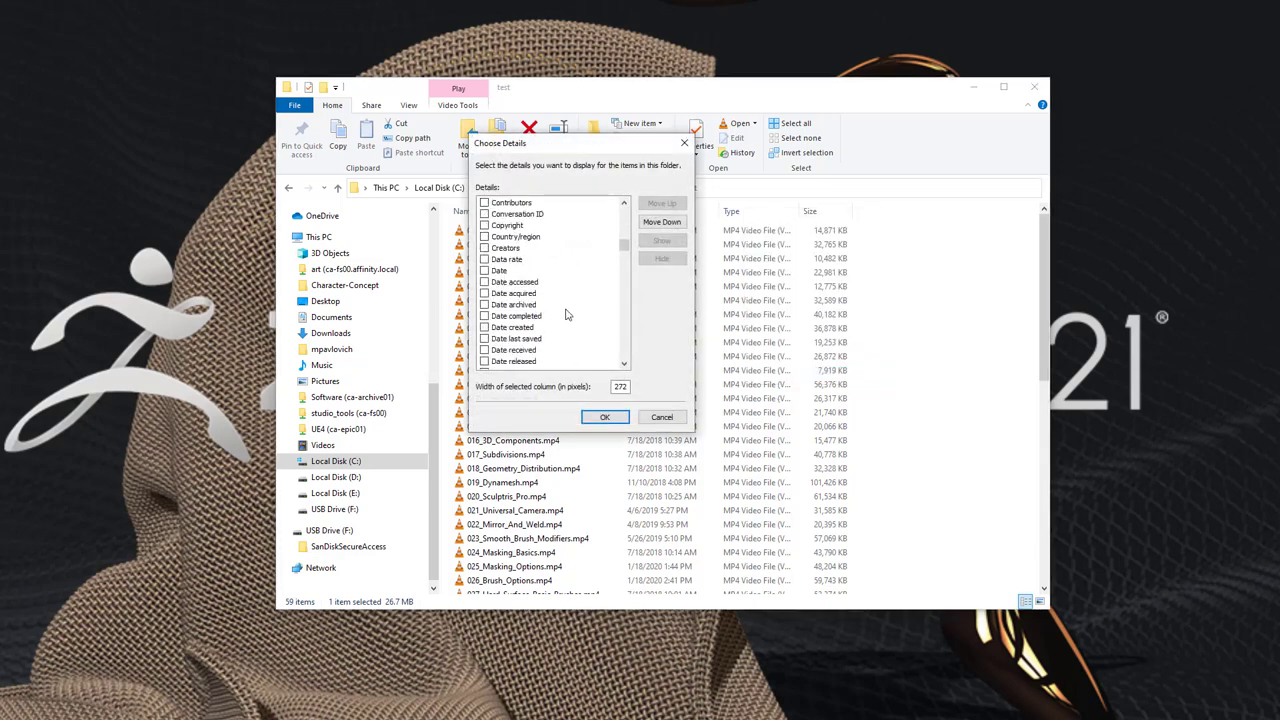
pyautogui.scroll(-8, 560, 340)
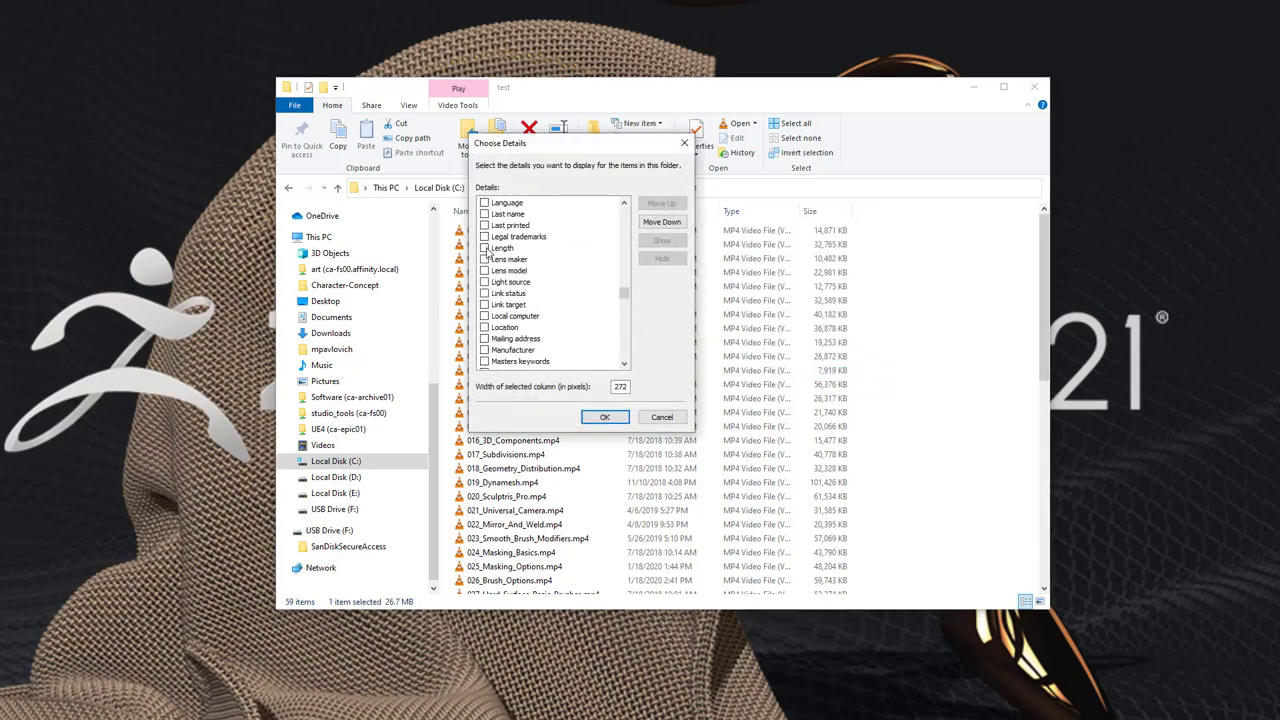
pyautogui.click(604, 417)
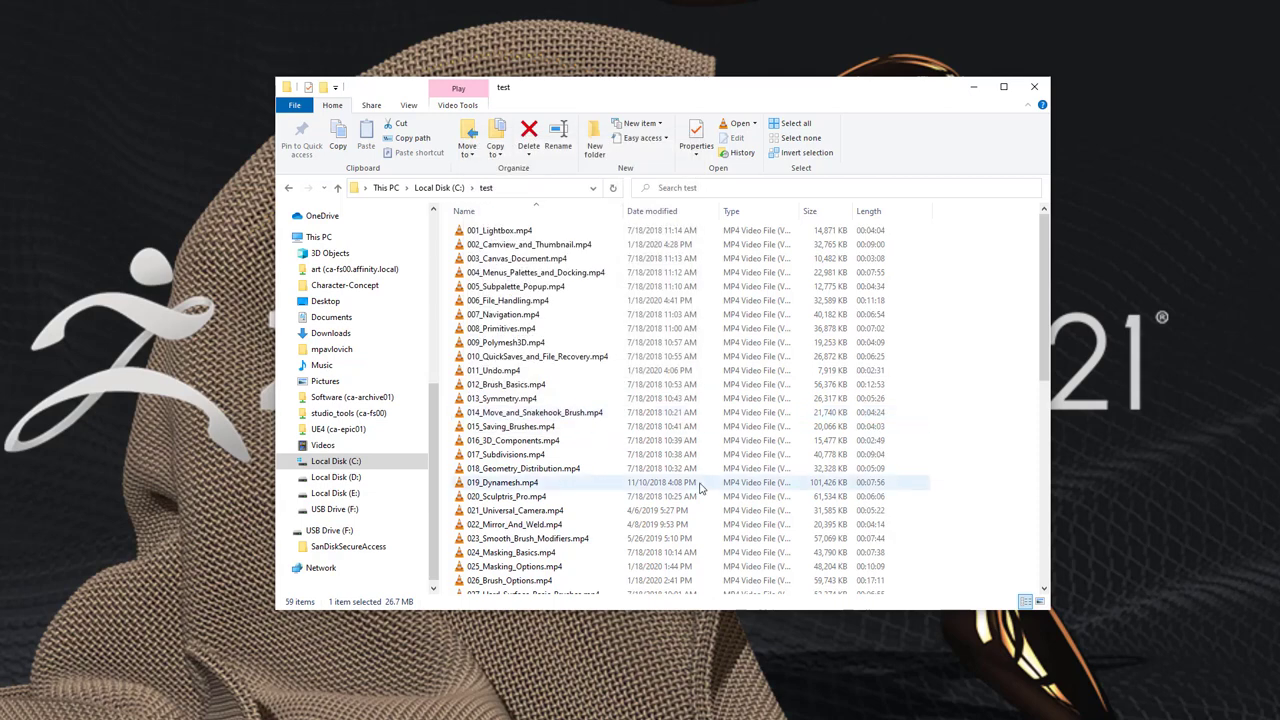
pyautogui.click(890, 235)
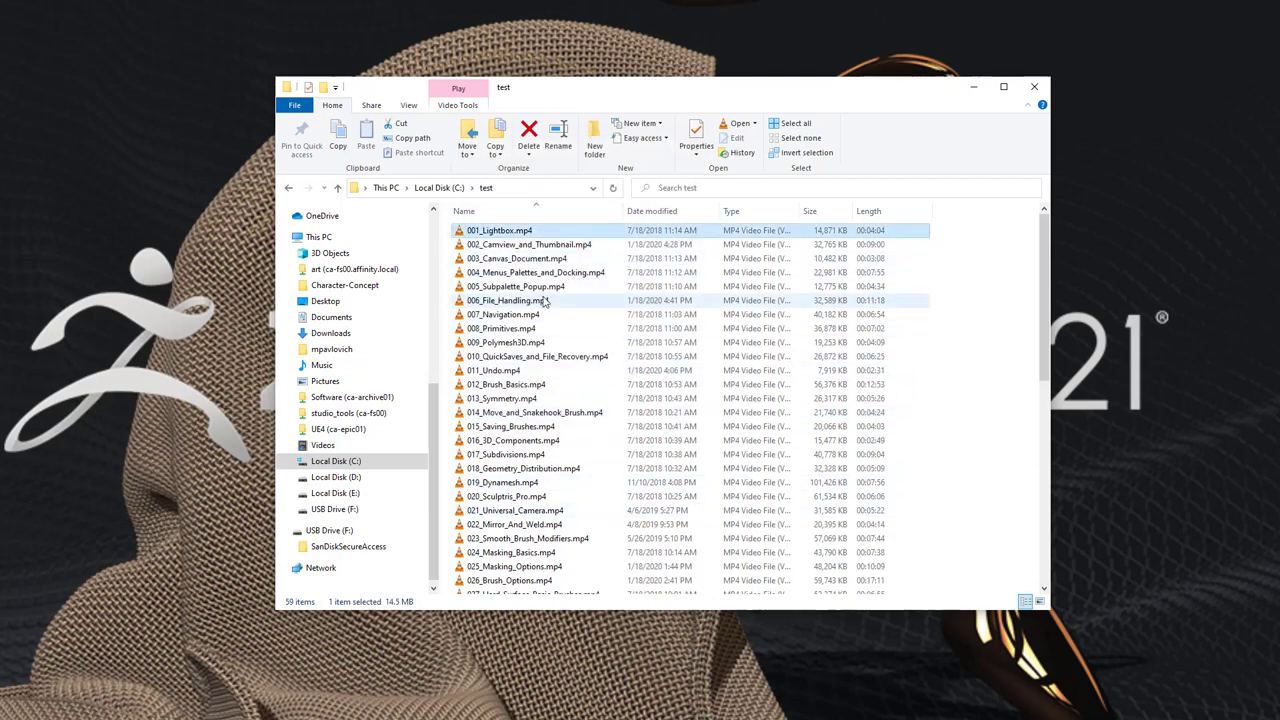
pyautogui.press('F2')
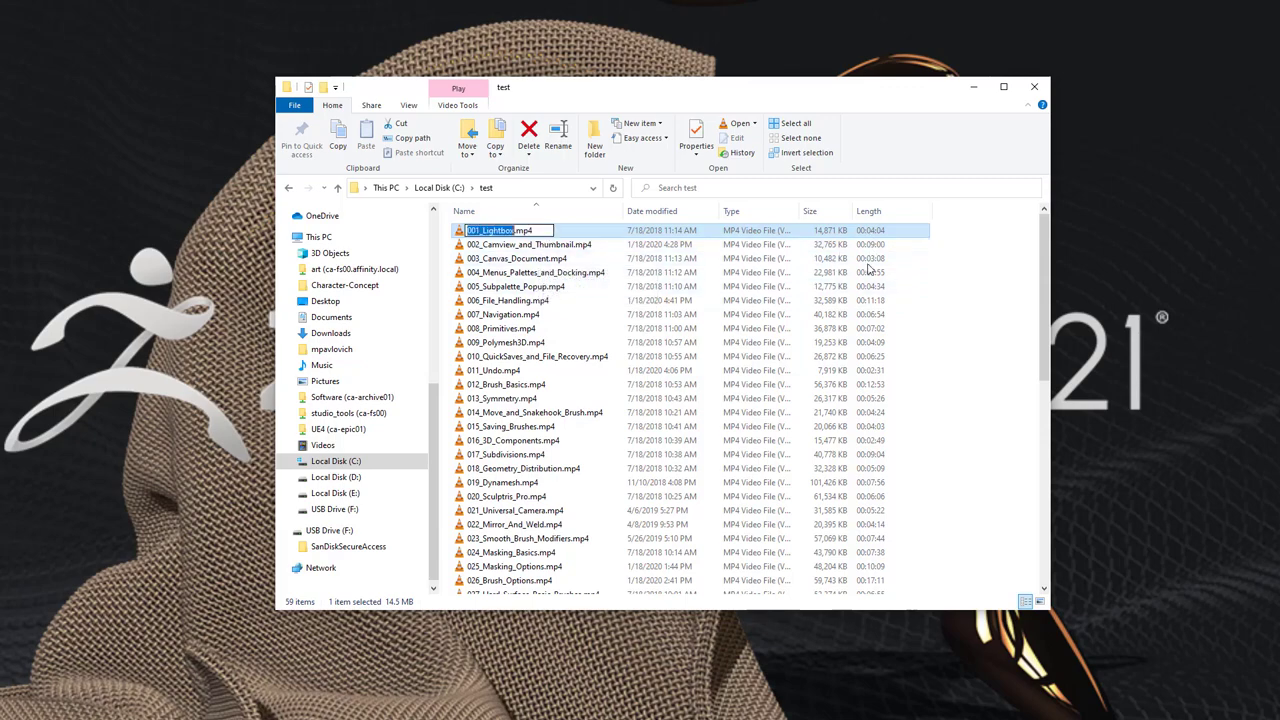
pyautogui.doubleClick(927, 512)
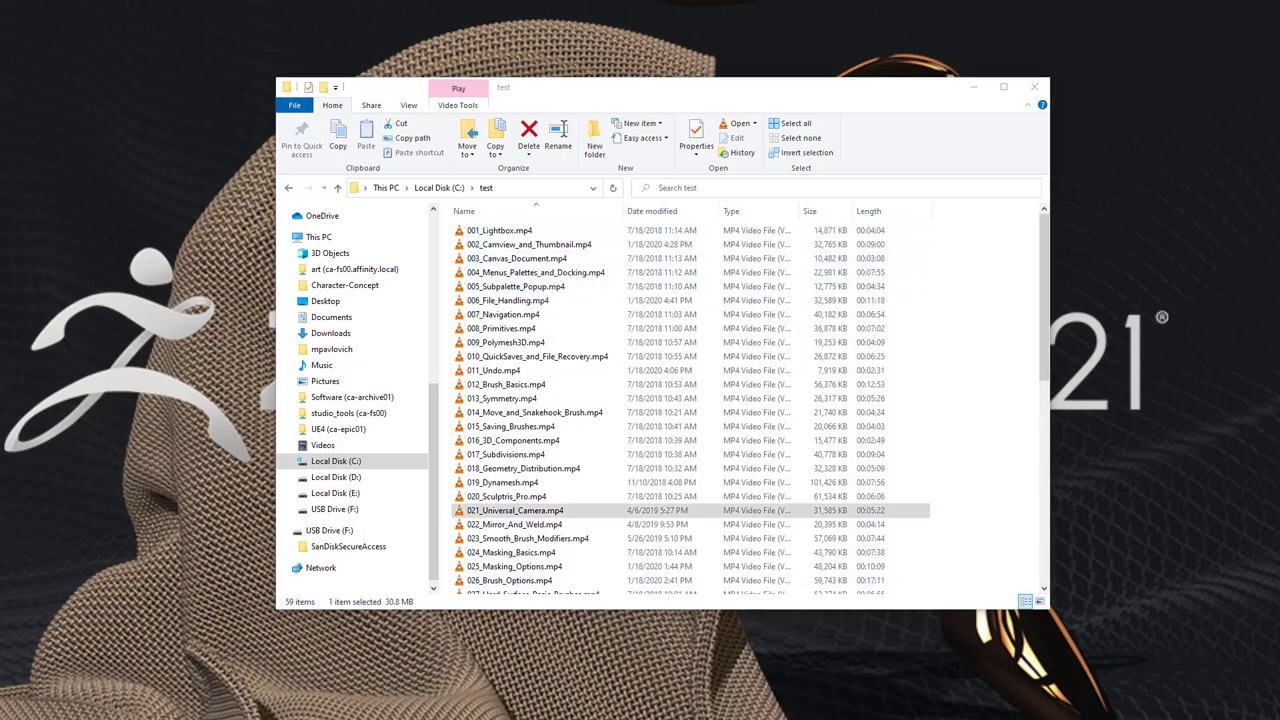
# Examine the YouTube video description for the FileList.exe export command and the attribute code for a file's length.
pyautogui.moveTo(1279, 440); pyautogui.dragTo(481, 0)
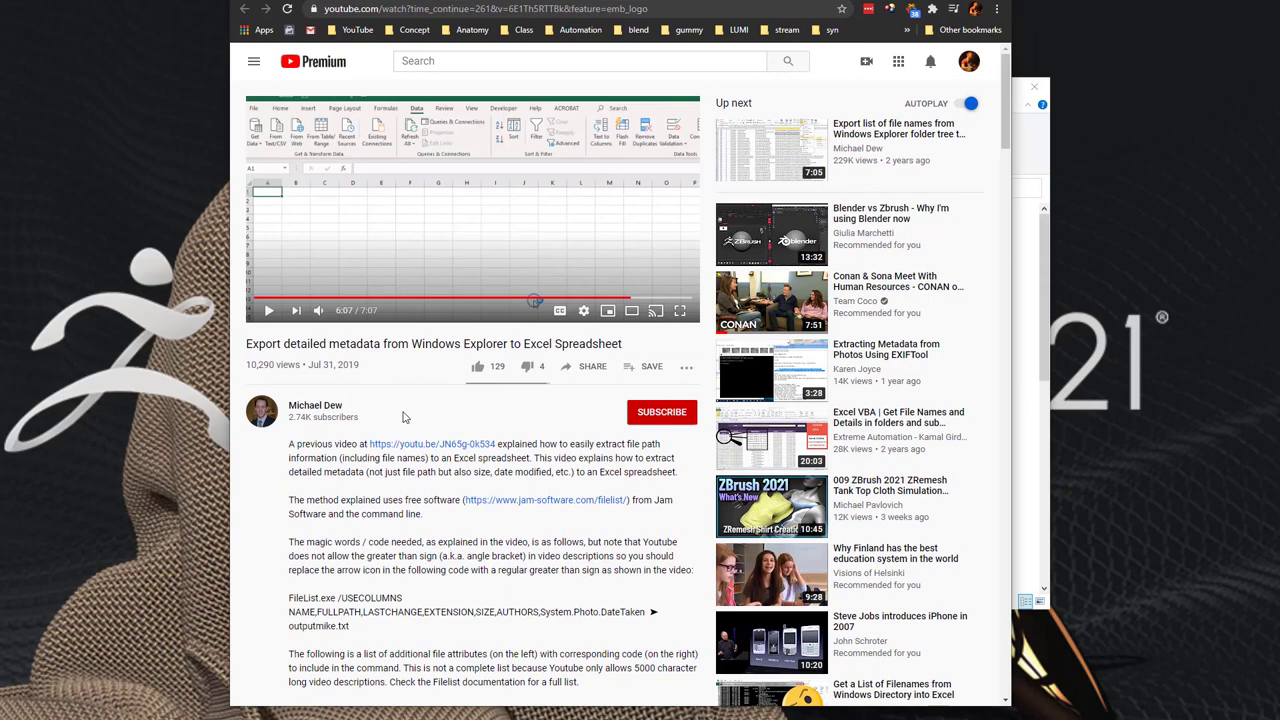
pyautogui.scroll(-3, 420, 432)
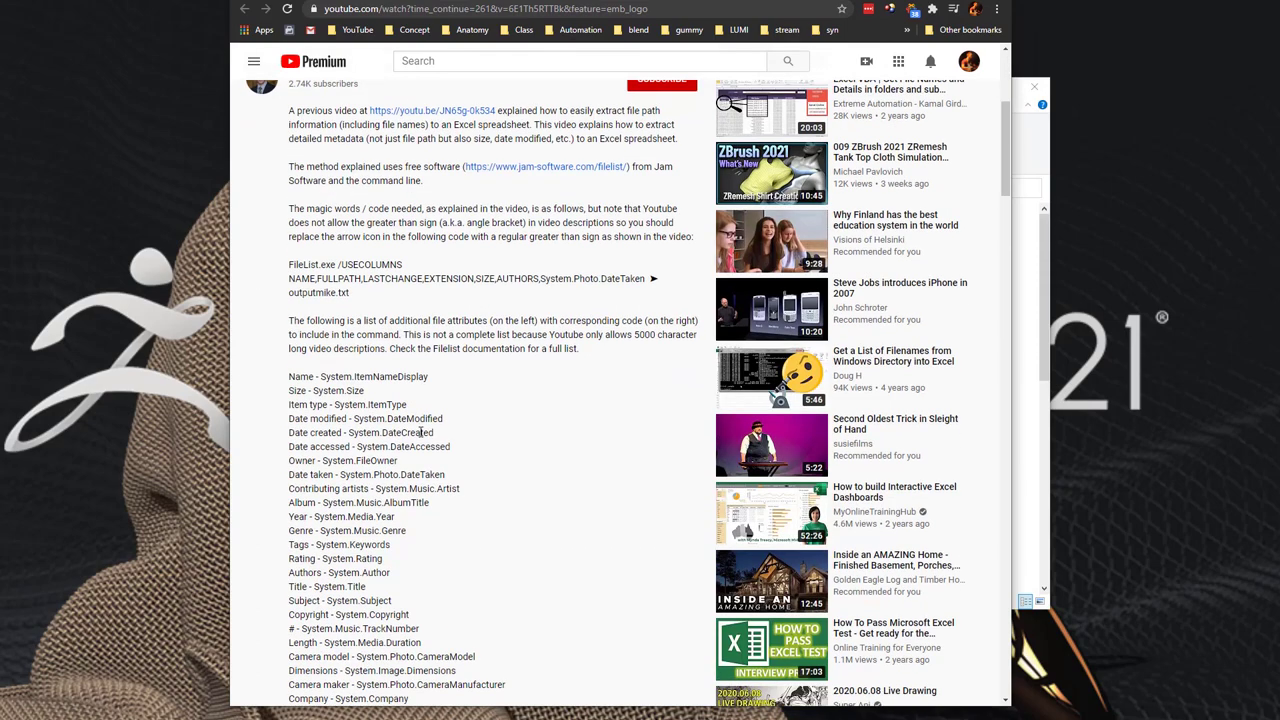
pyautogui.scroll(-2, 420, 432)
pyautogui.moveTo(289, 177); pyautogui.dragTo(428, 692)
pyautogui.moveTo(790, 2)
pyautogui.mouseDown()
pyautogui.moveTo(566, 29)
pyautogui.moveTo(40, 30)
pyautogui.moveTo(205, 42)
pyautogui.moveTo(790, 22)
pyautogui.mouseUp()
pyautogui.click(573, 457)
pyautogui.scroll(3, 573, 457)
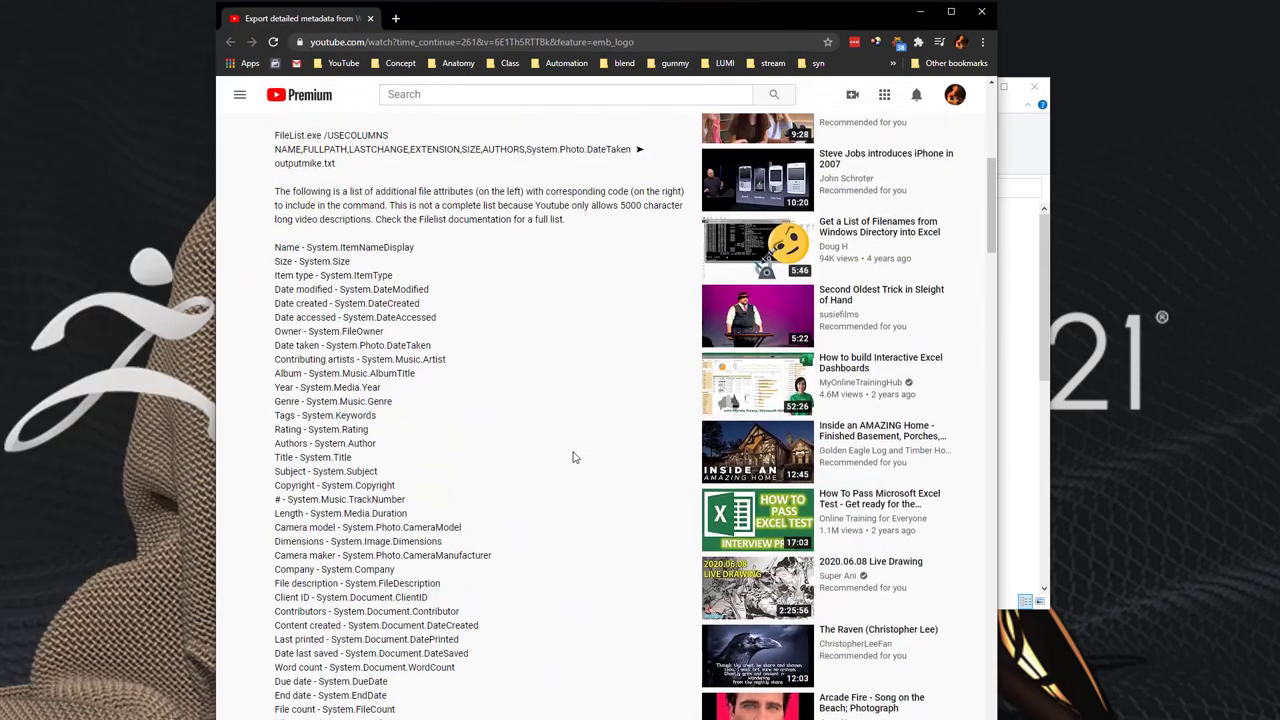
pyautogui.scroll(1, 575, 485)
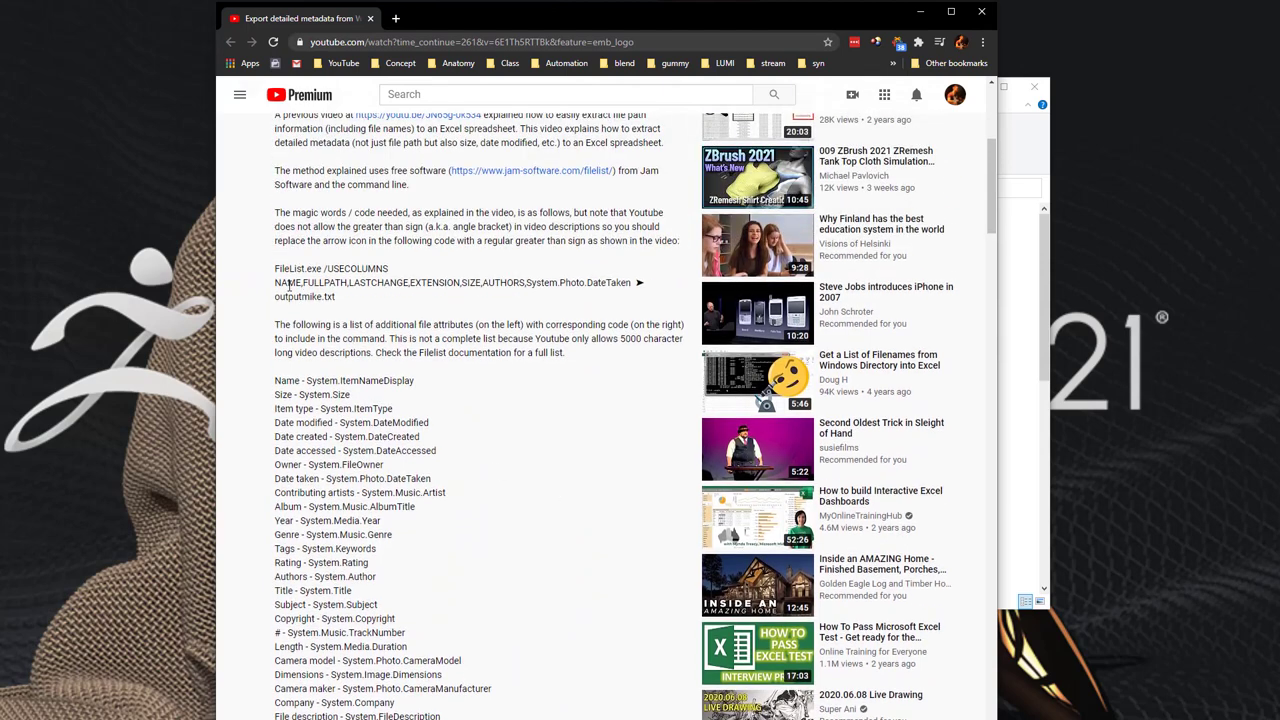
pyautogui.scroll(-1, 512, 532)
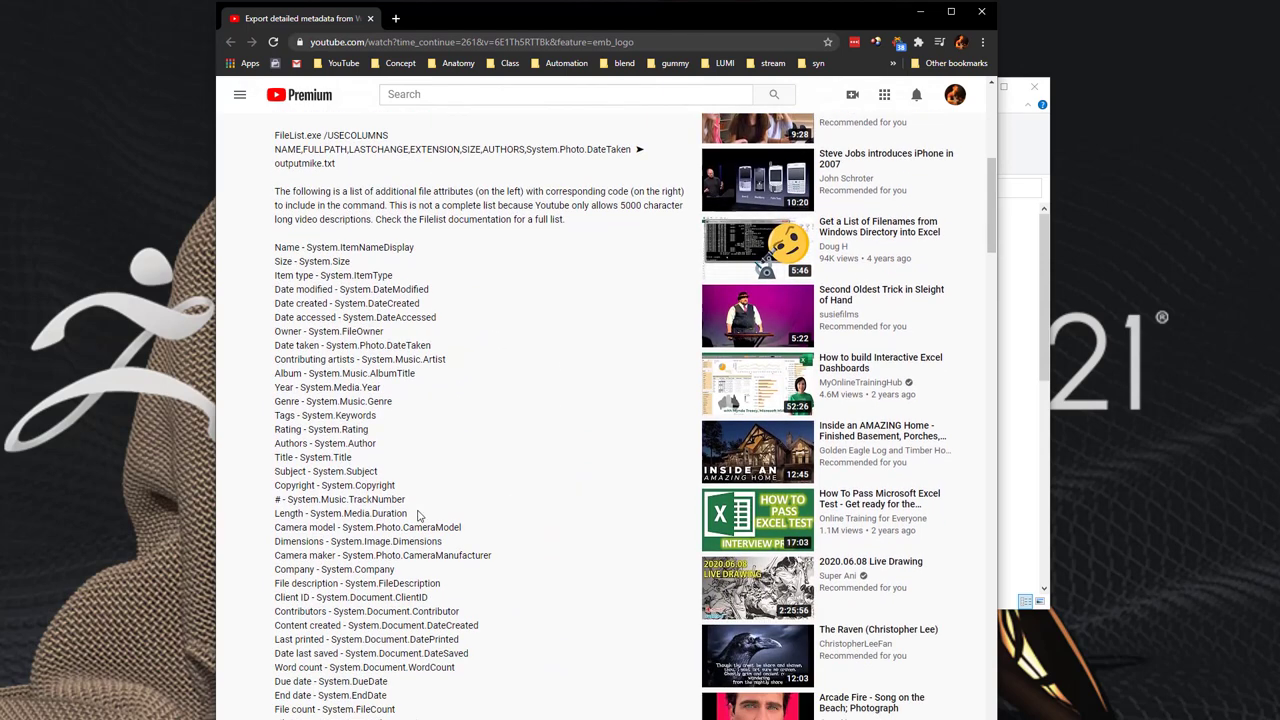
pyautogui.moveTo(418, 514); pyautogui.dragTo(276, 514)
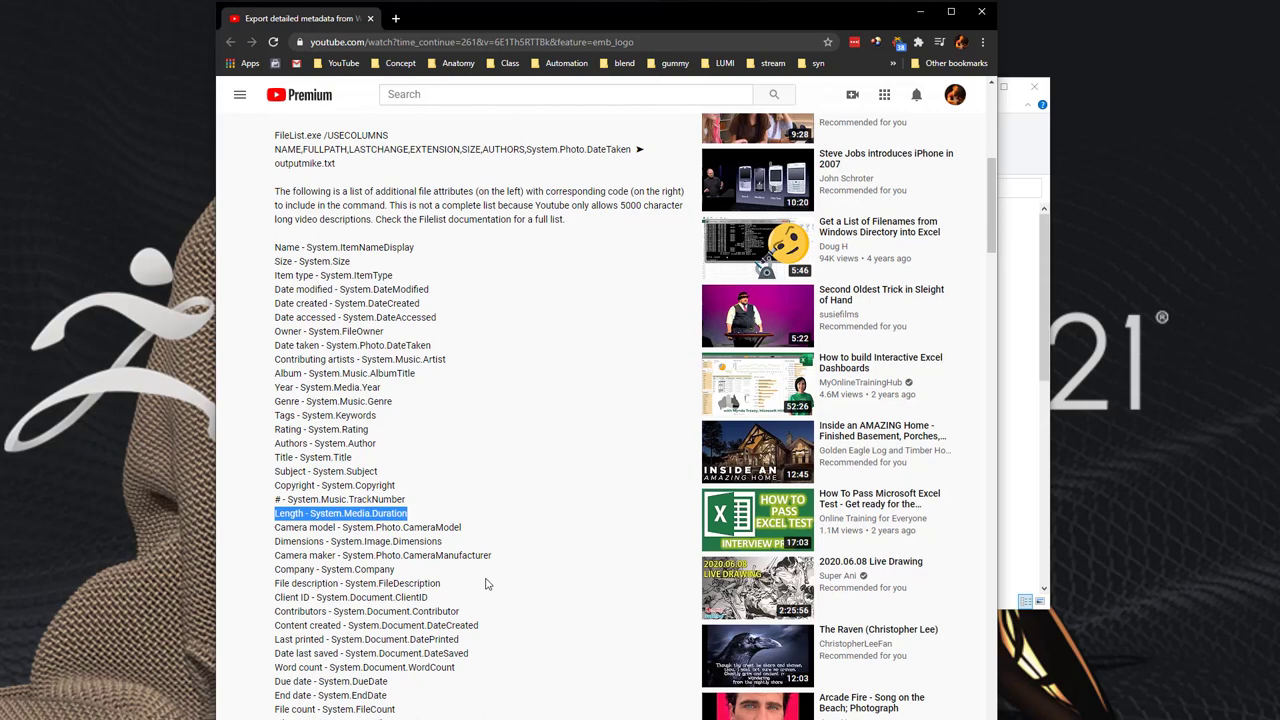
# Open the jam-software.com filelist link from the video description and move FileList.zip onto the desktop.
pyautogui.scroll(4, 487, 584)
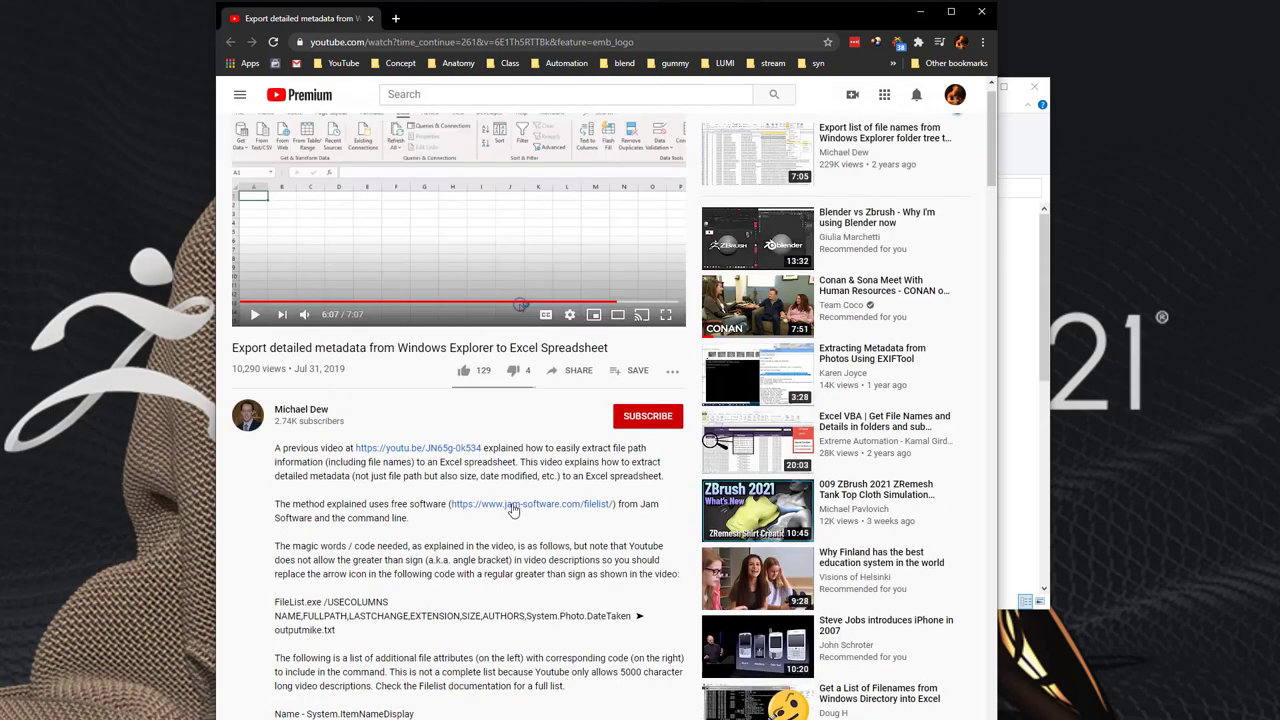
pyautogui.click(516, 510)
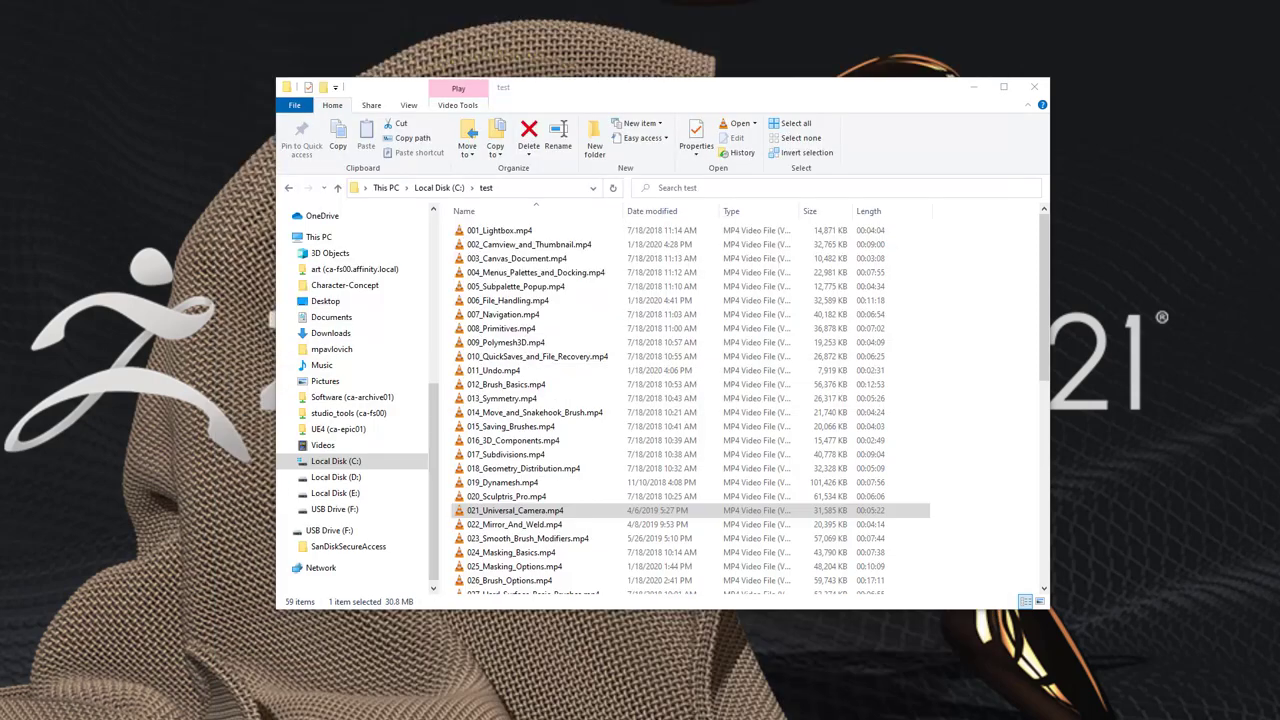
pyautogui.moveTo(59, 490); pyautogui.dragTo(108, 383)
pyautogui.click(150, 455)
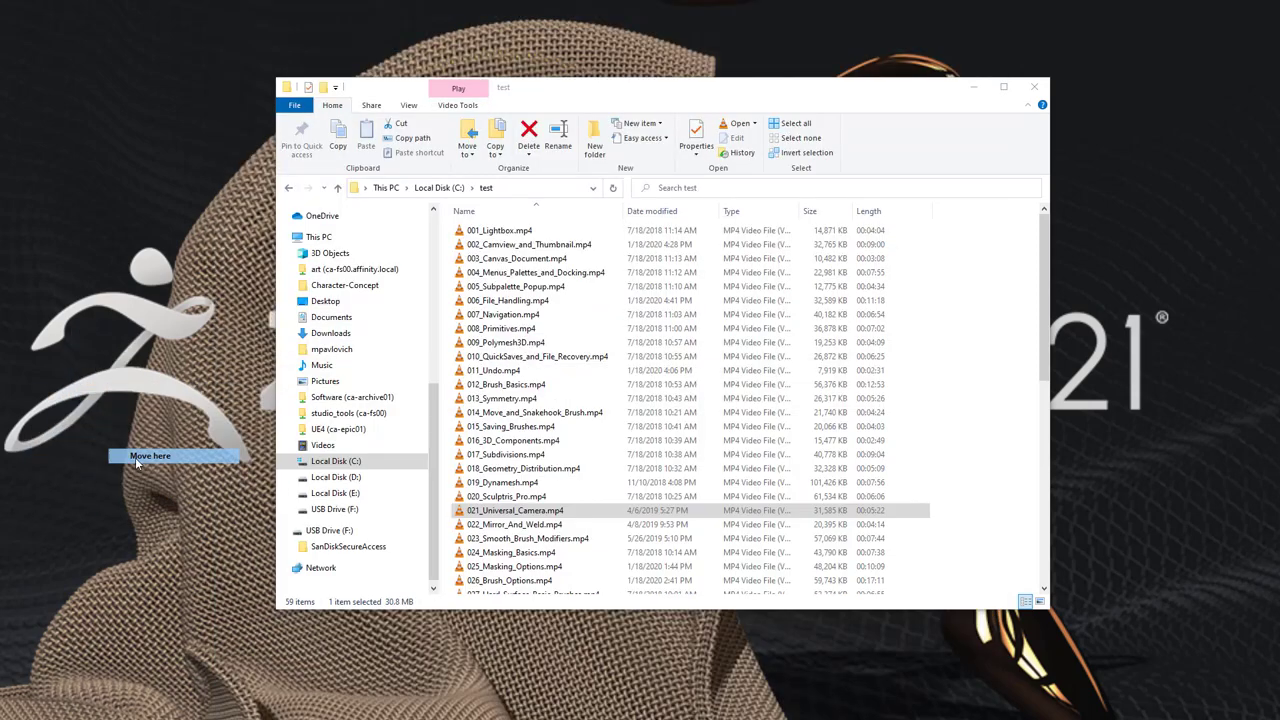
pyautogui.moveTo(119, 430); pyautogui.dragTo(20, 240)
pyautogui.moveTo(58, 248)
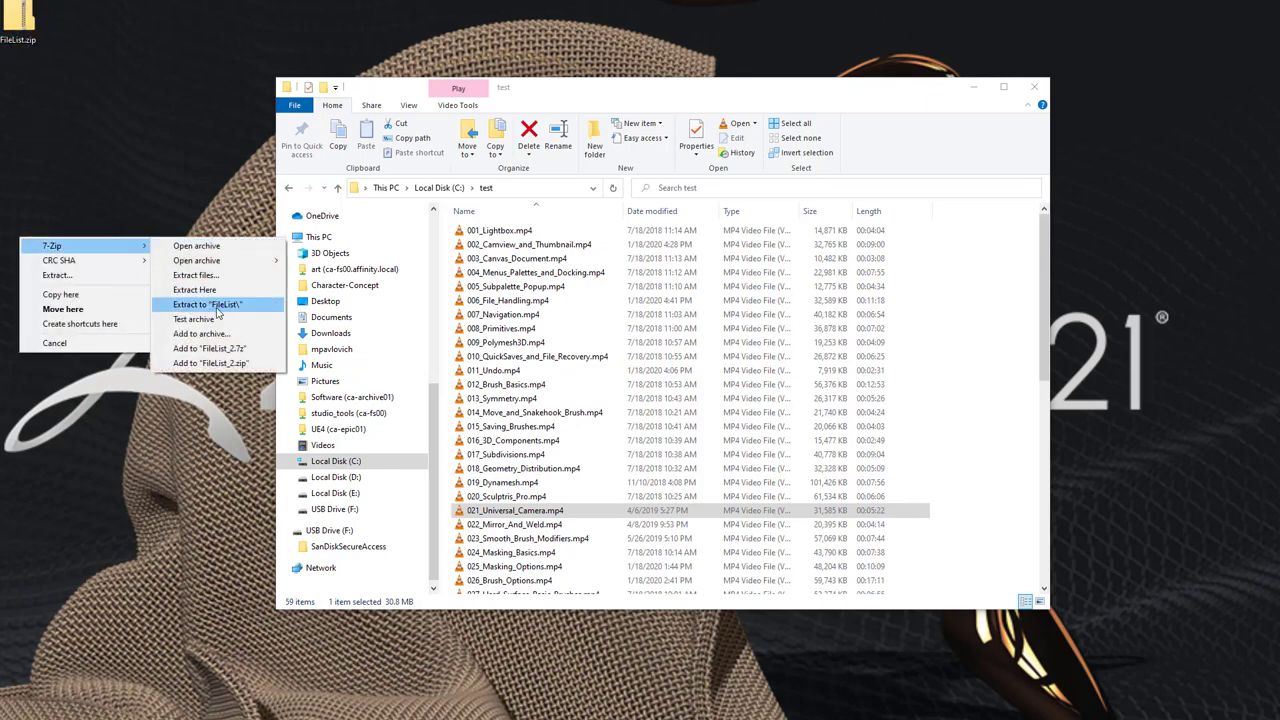
pyautogui.press('Escape')
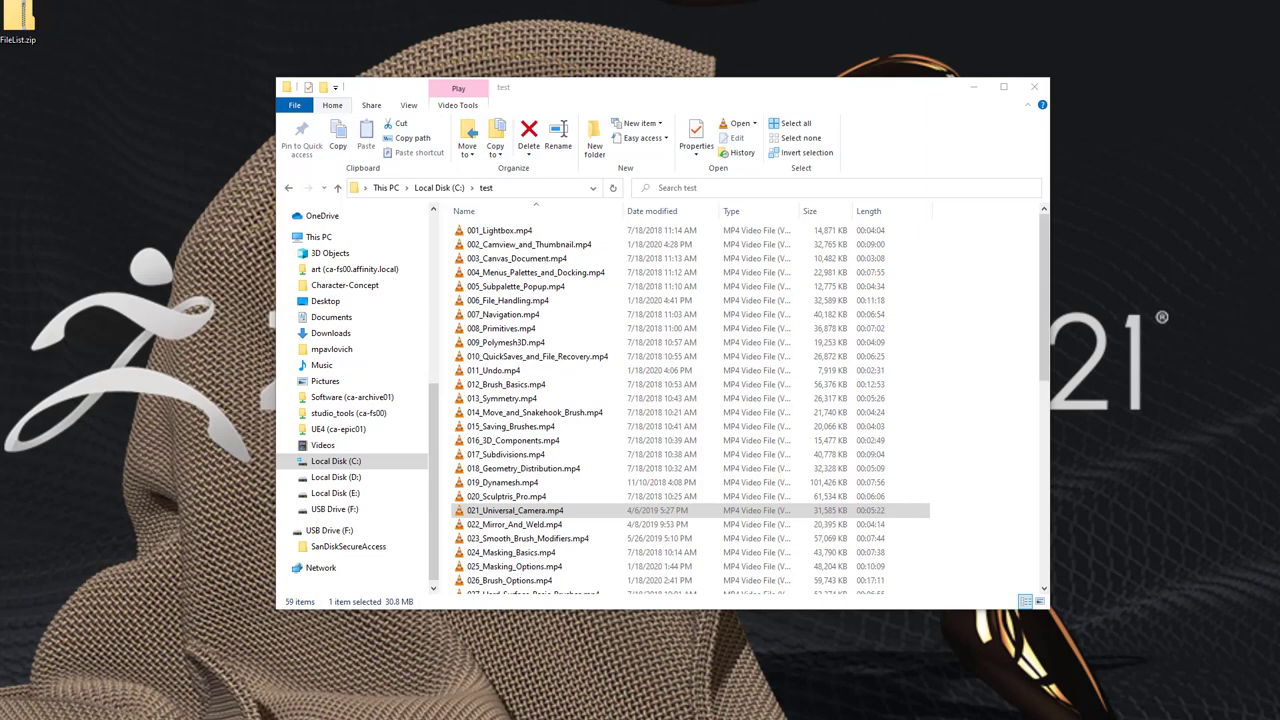
# Bring up the extracted FileList folder, select FileList.exe and move the window clear of the test folder.
pyautogui.moveTo(398, 197); pyautogui.dragTo(249, 106)
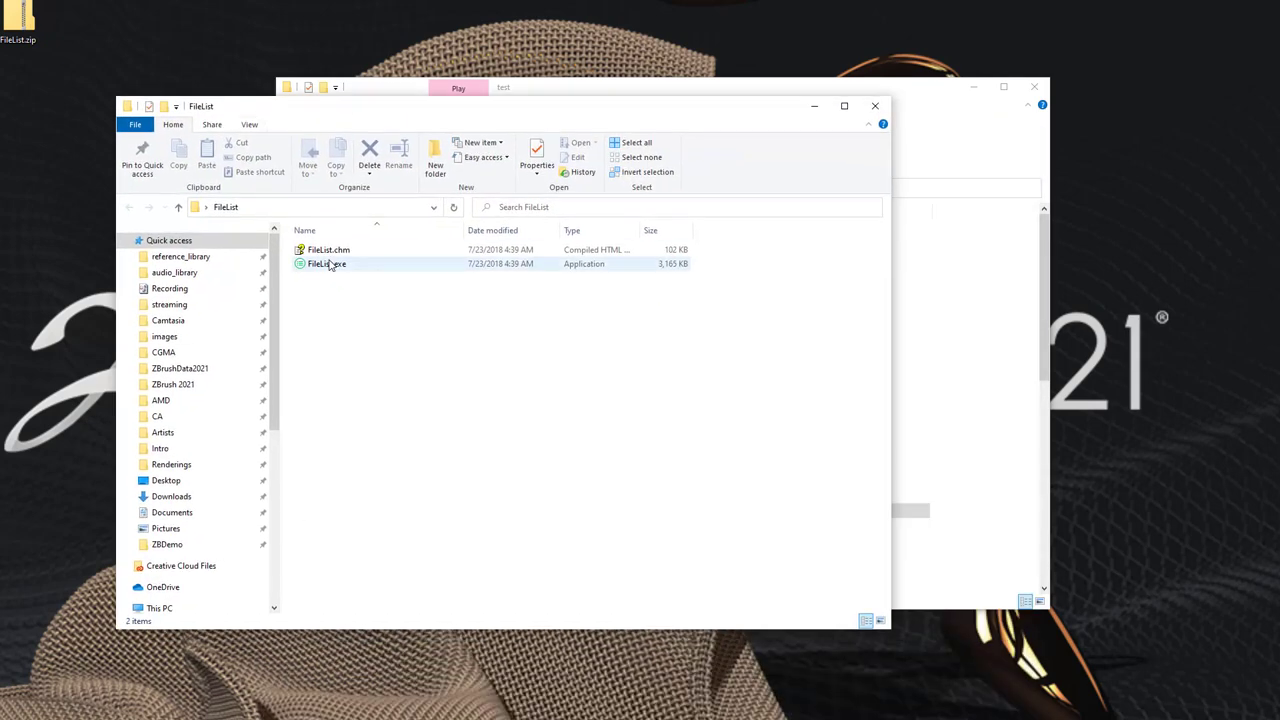
pyautogui.click(340, 250)
pyautogui.click(326, 264)
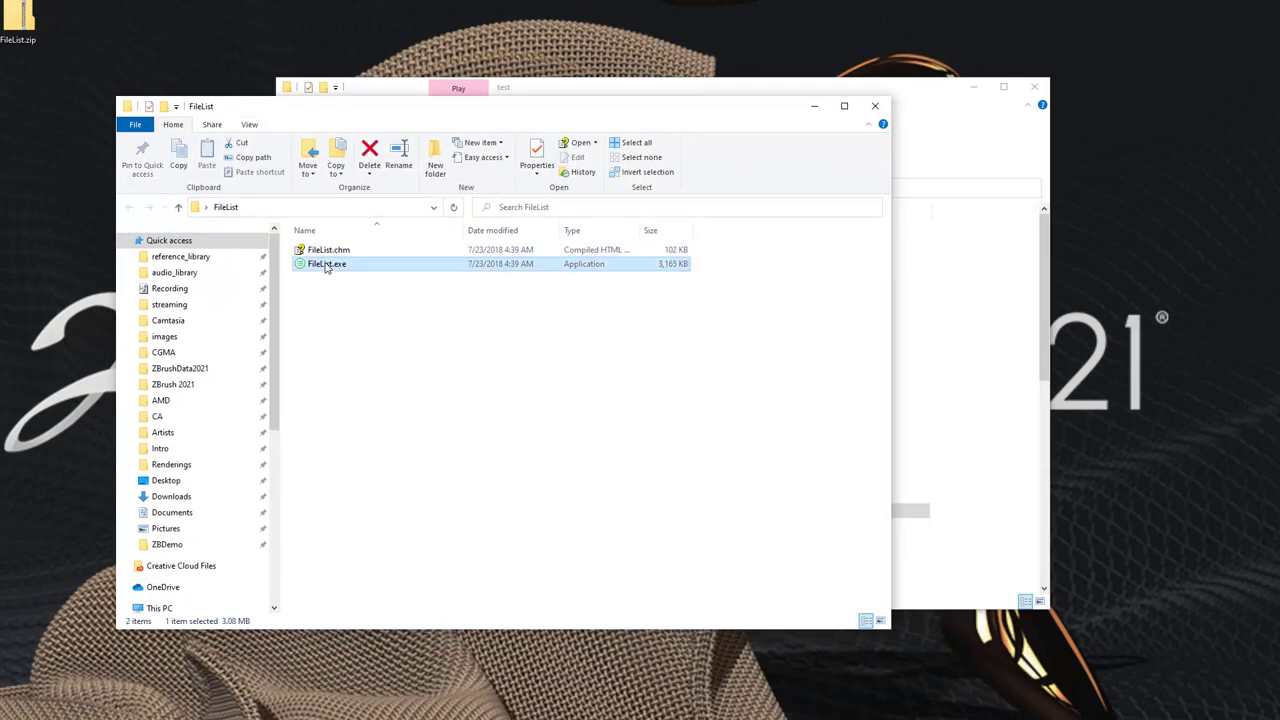
pyautogui.moveTo(447, 108); pyautogui.dragTo(328, 161)
# Copy FileList.exe from the FileList folder into the test folder with the videos.
pyautogui.click(577, 91)
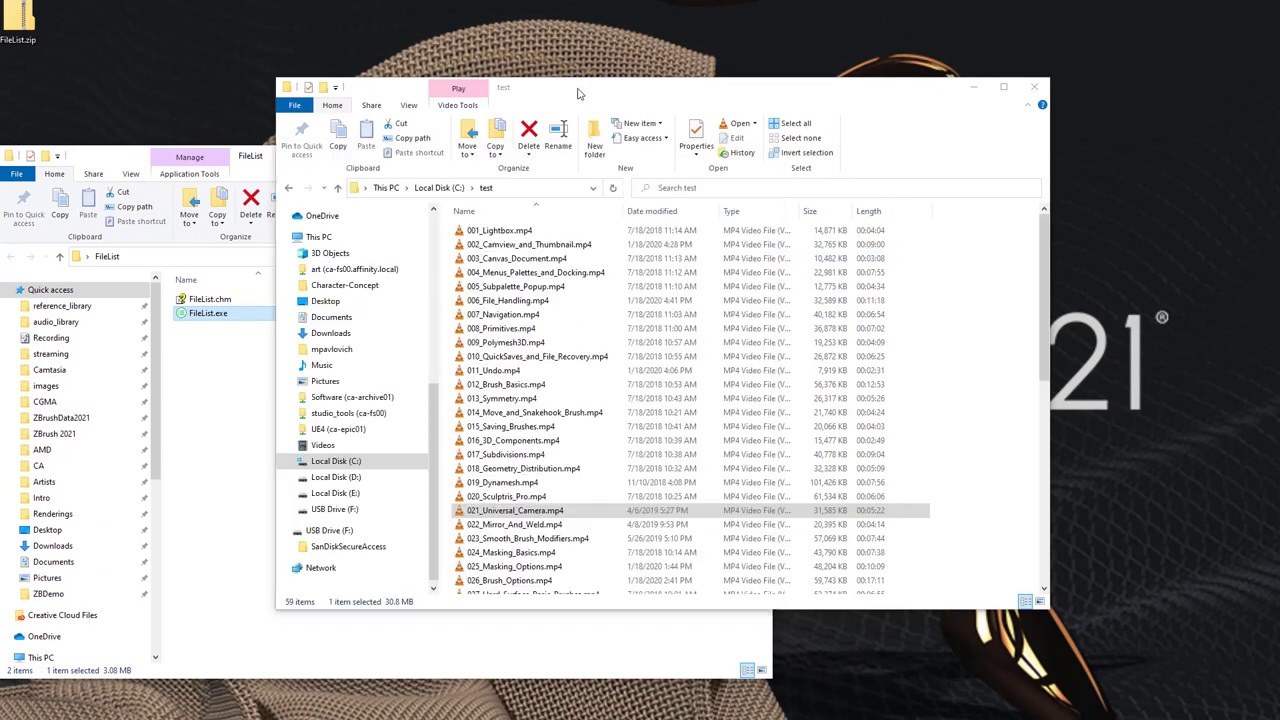
pyautogui.click(441, 193)
pyautogui.click(563, 330)
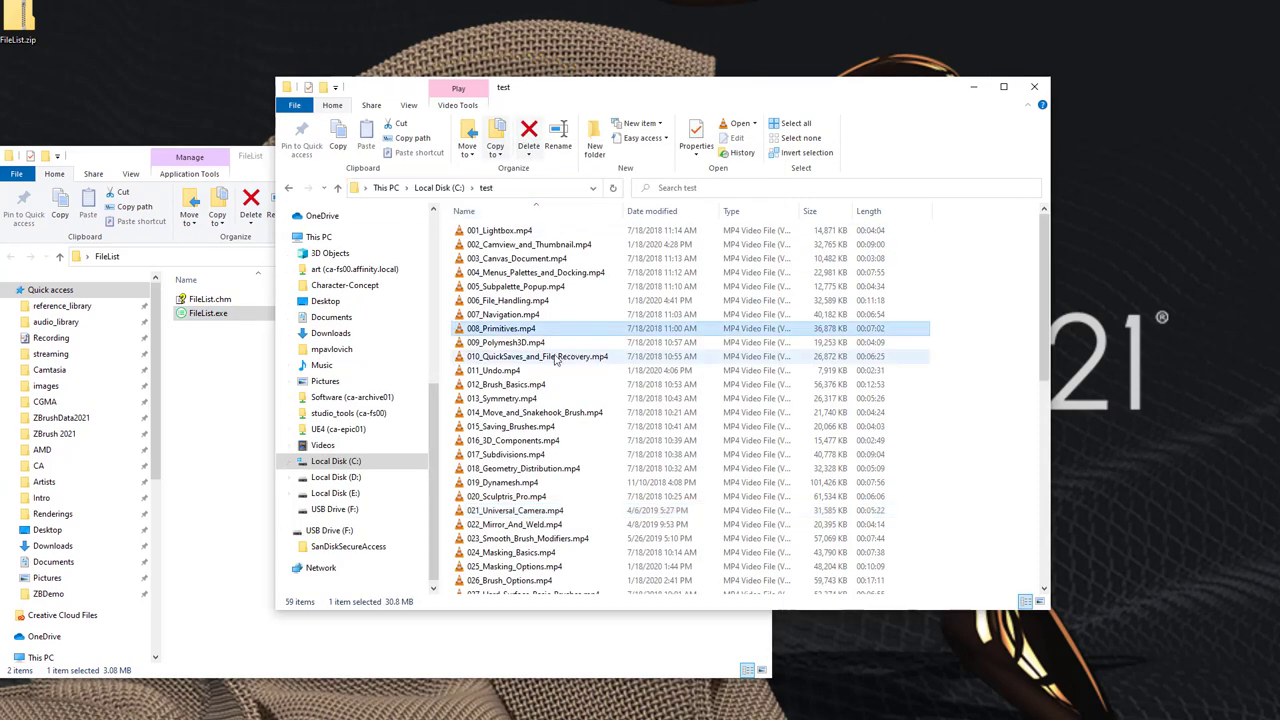
pyautogui.scroll(-9, 556, 366)
pyautogui.scroll(-2, 556, 366)
pyautogui.click(208, 316)
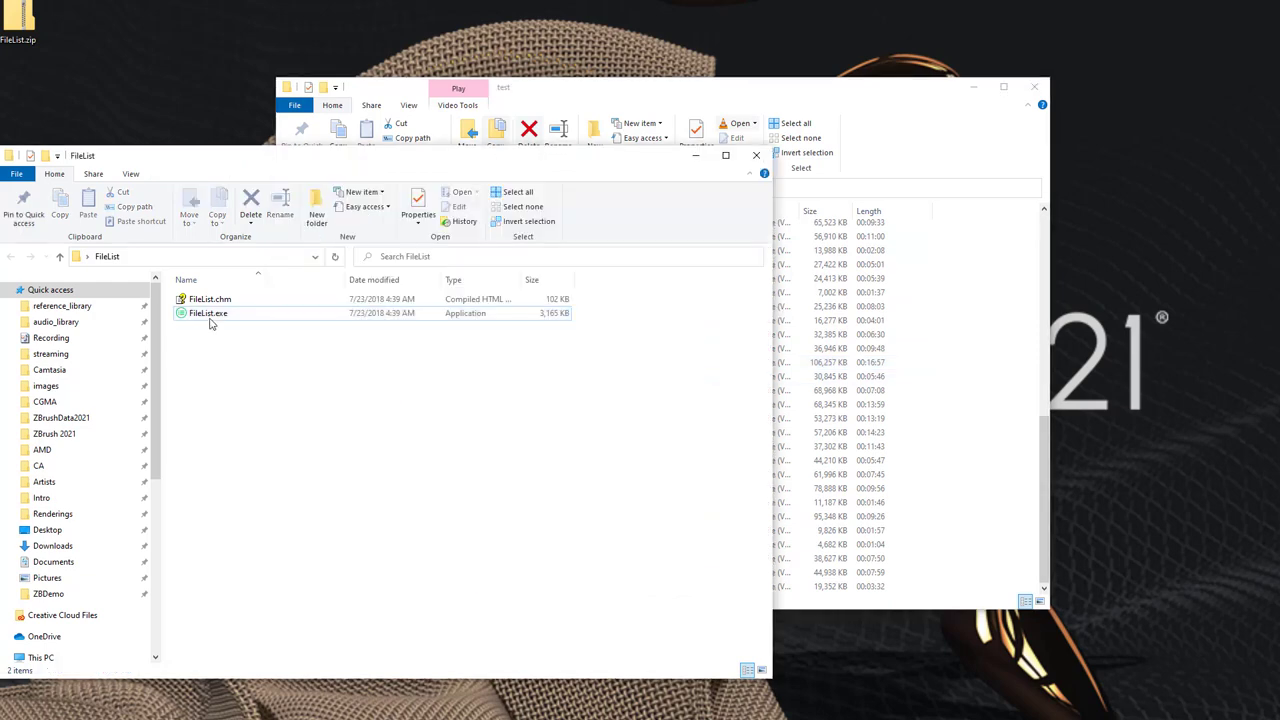
pyautogui.moveTo(208, 316); pyautogui.dragTo(930, 438)
pyautogui.click(970, 476)
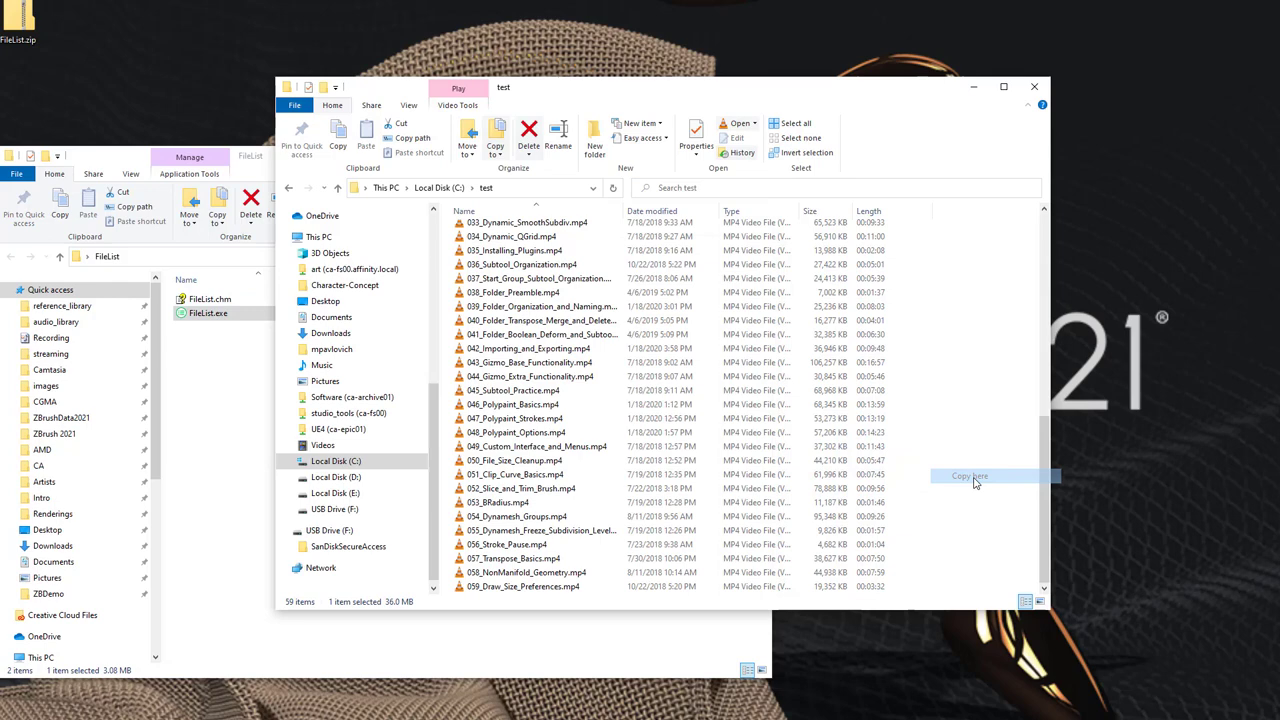
# Copy the test folder's path C:\test and open Command Prompt.
pyautogui.click(528, 190)
pyautogui.hotkey('ctrl', 'c')
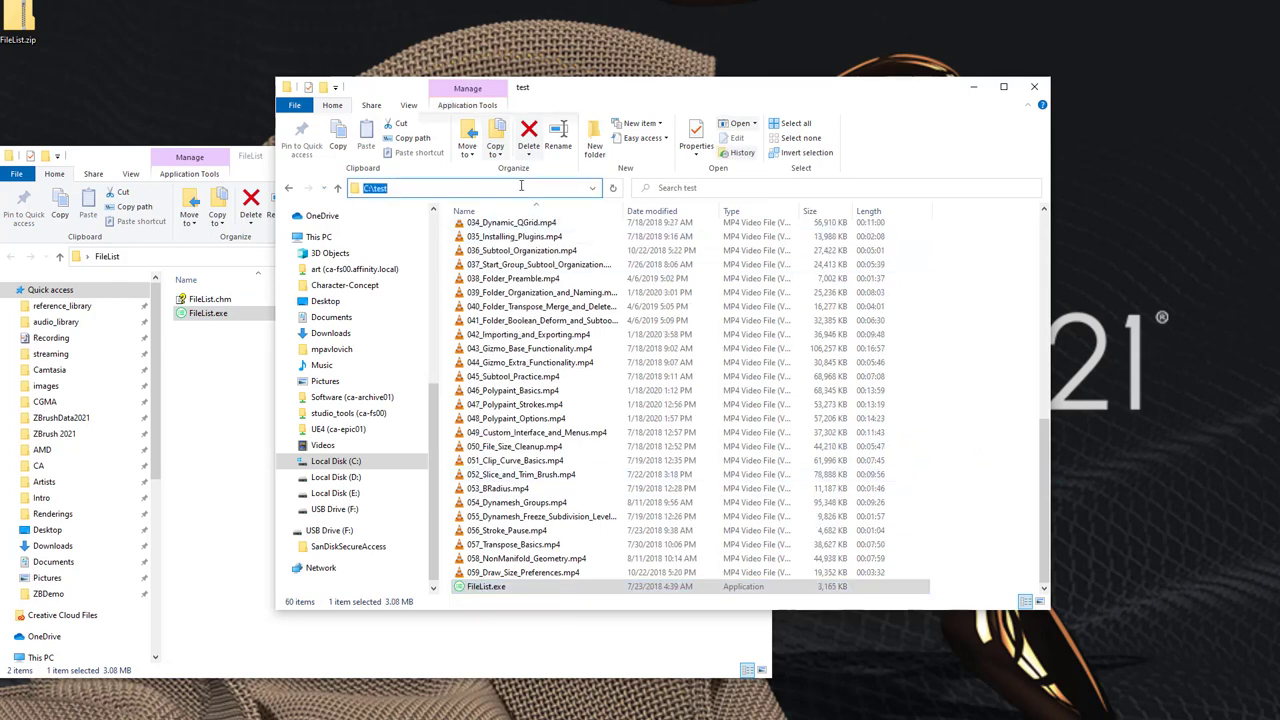
pyautogui.press('super')
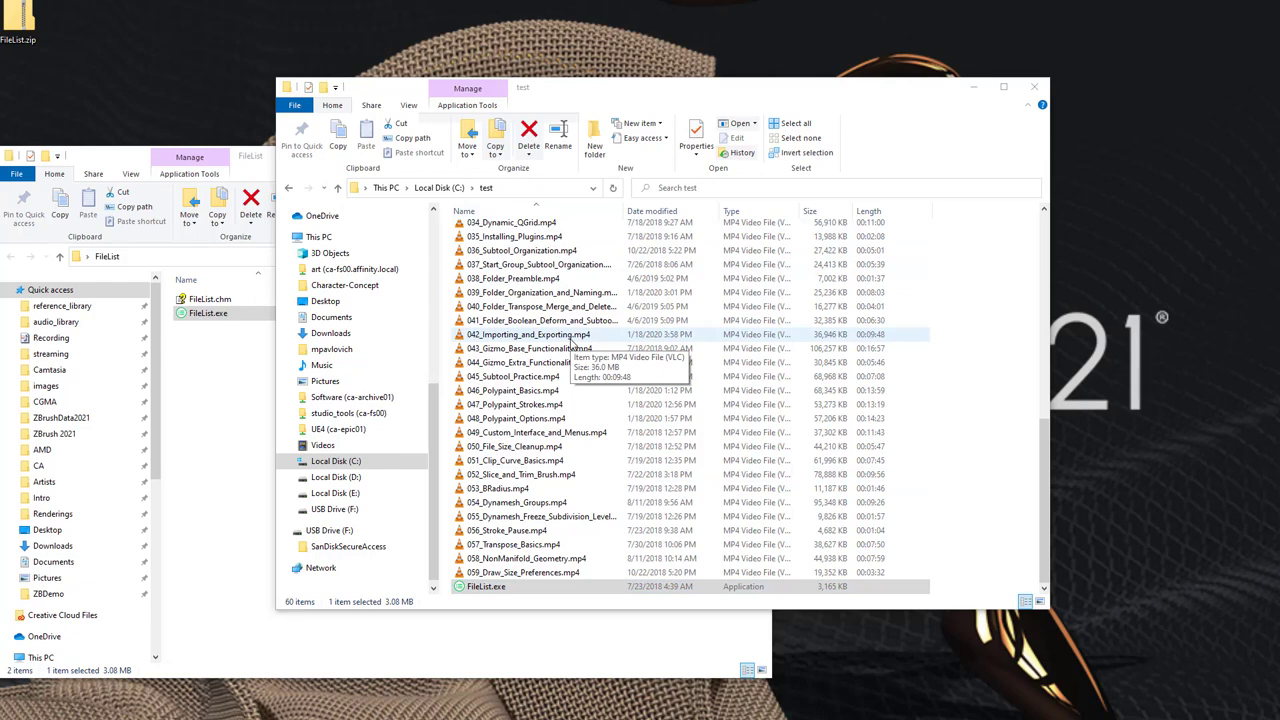
pyautogui.press('super')
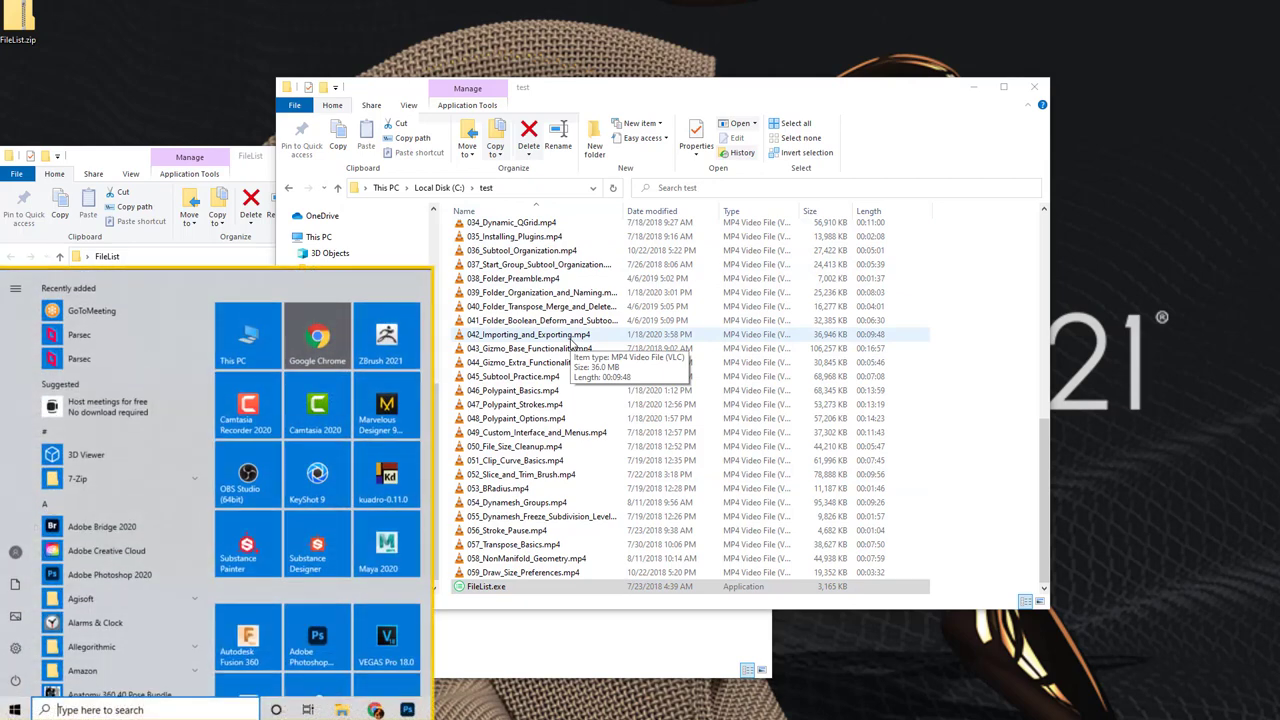
pyautogui.write('cmd')
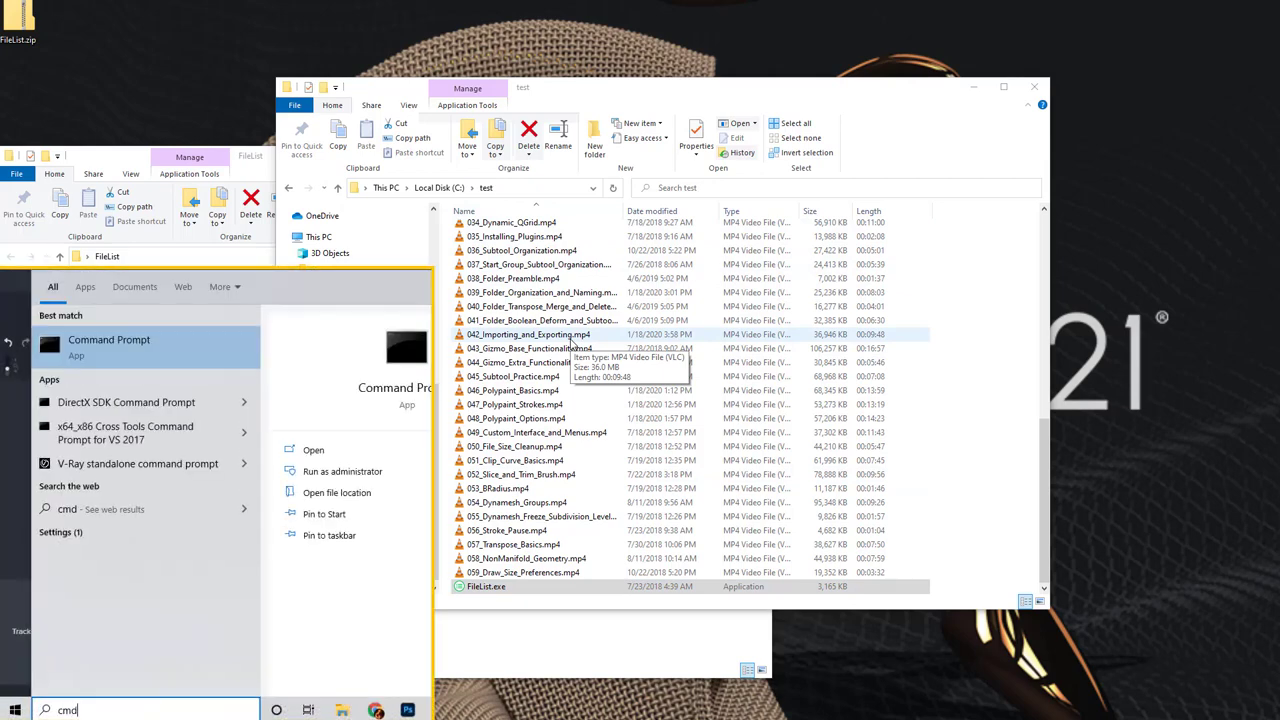
pyautogui.press('Return')
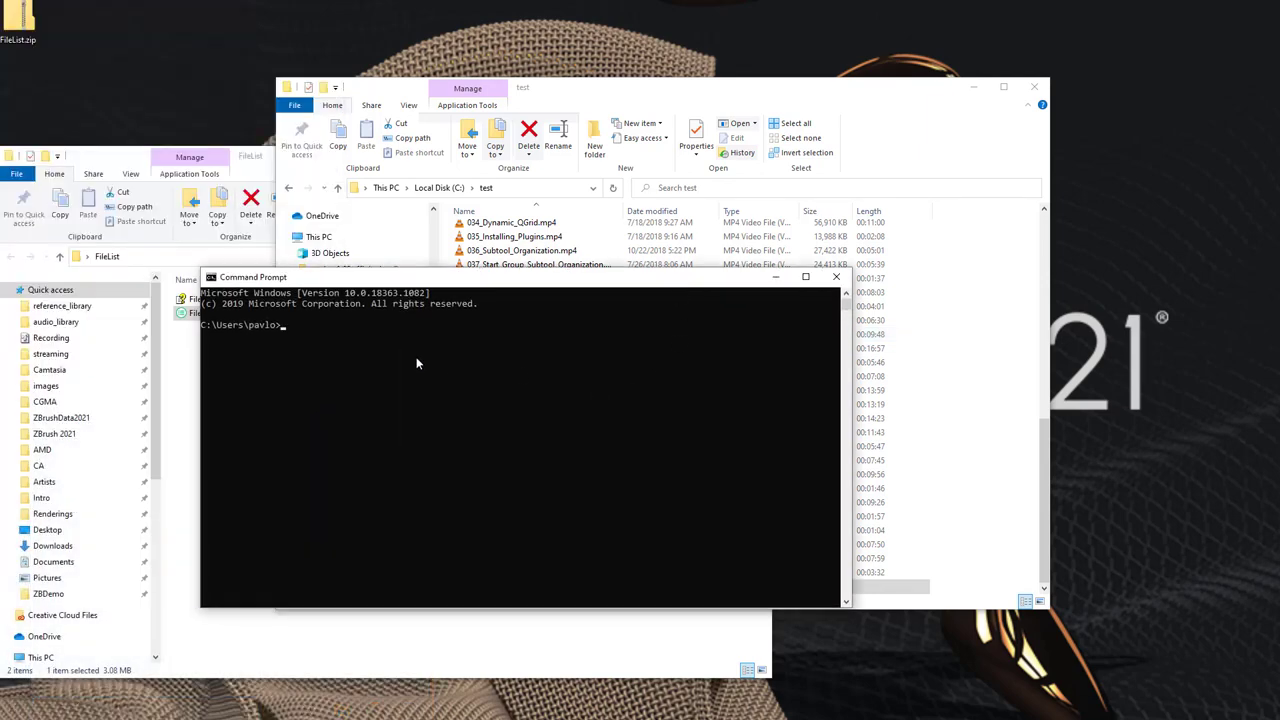
# Change Command Prompt's working directory to C:\test.
pyautogui.write('cd')
pyautogui.hotkey('ctrl', 'v')
pyautogui.press('Return')
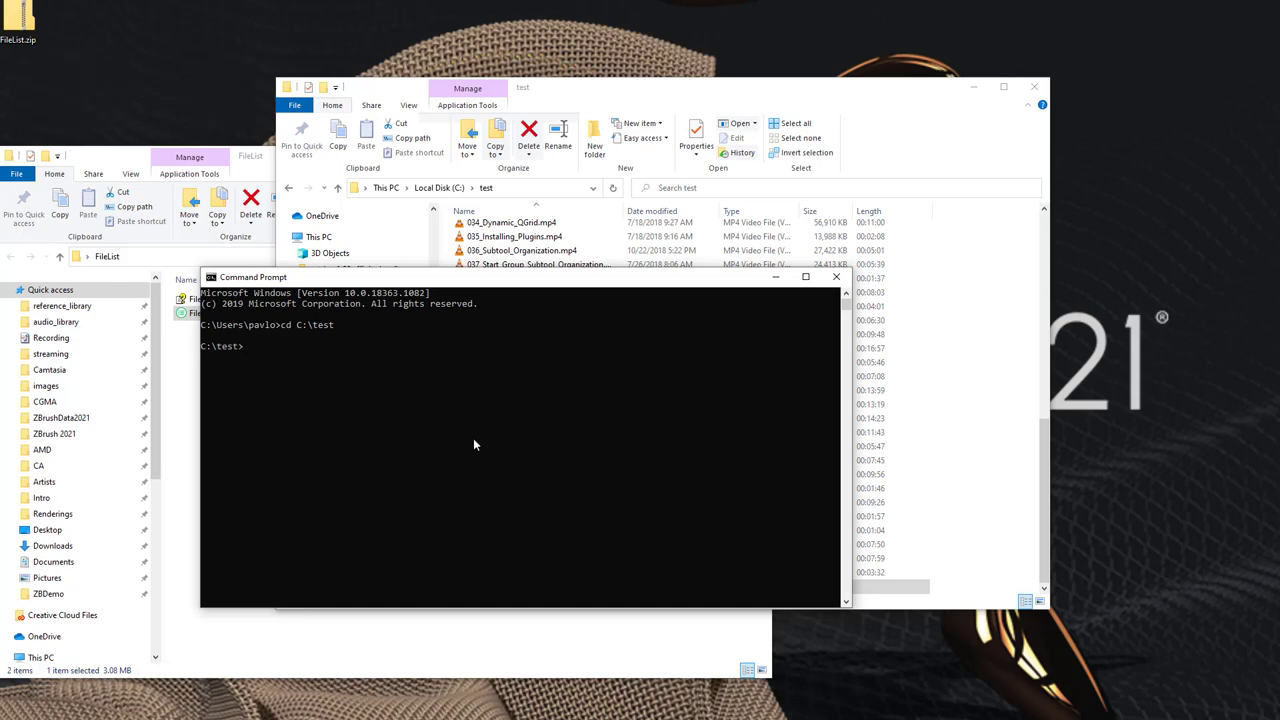
# Copy the command "FileList.exe /USECOLUMNS NAME,System.Media.Duration > outputpav.txt" from the Notepad document and run it in Command Prompt.
pyautogui.moveTo(579, 719); pyautogui.dragTo(412, 126)
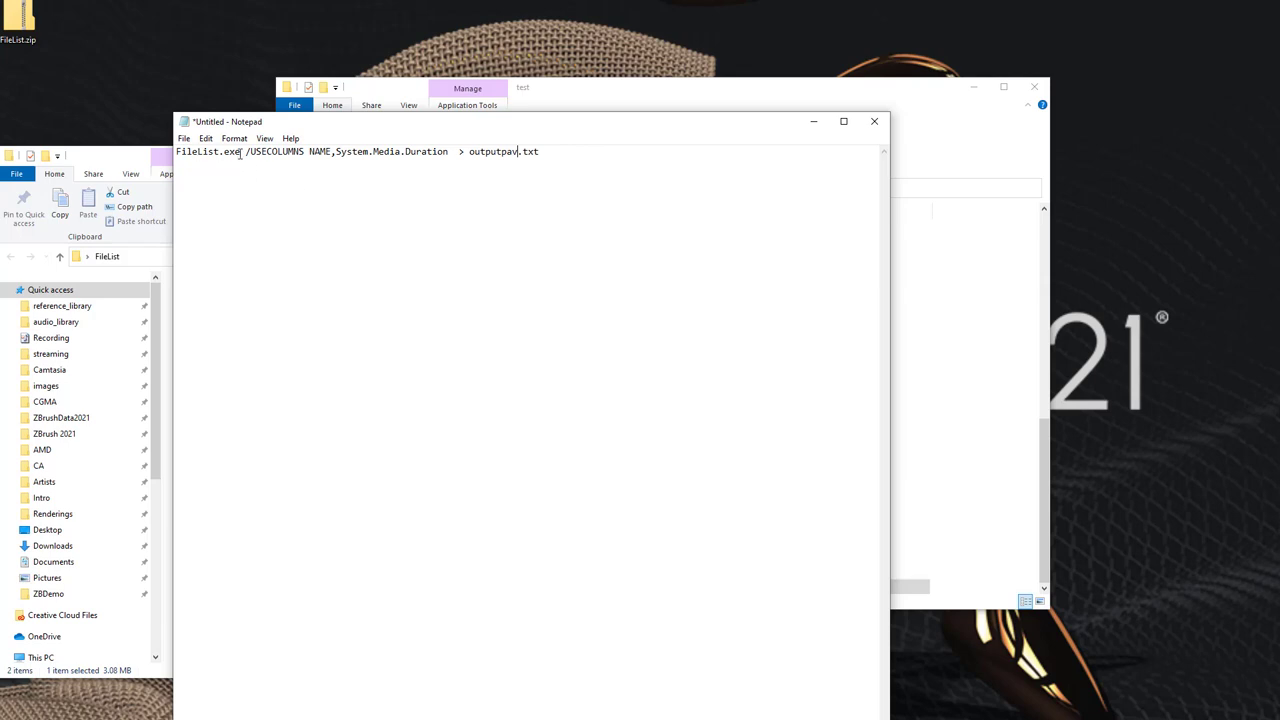
pyautogui.moveTo(240, 155); pyautogui.dragTo(10, 150)
pyautogui.hotkey('ctrl', 'c')
pyautogui.click(279, 153)
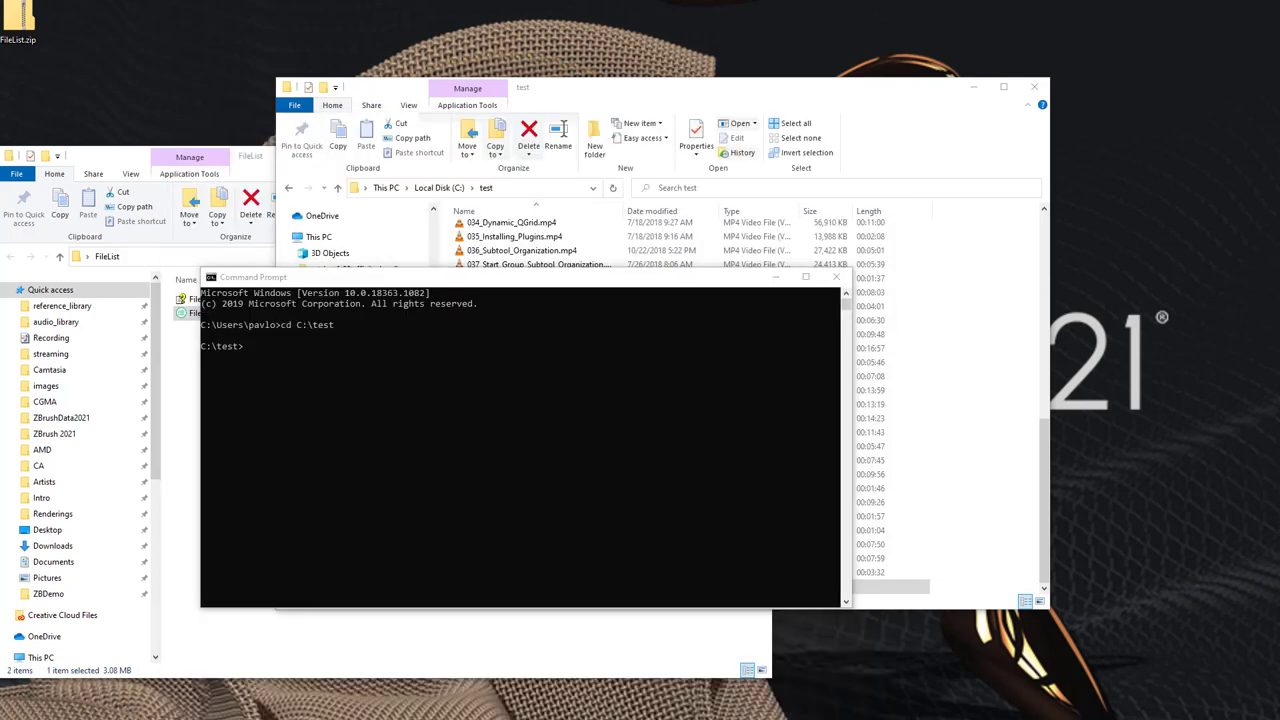
pyautogui.hotkey('ctrl', 'v')
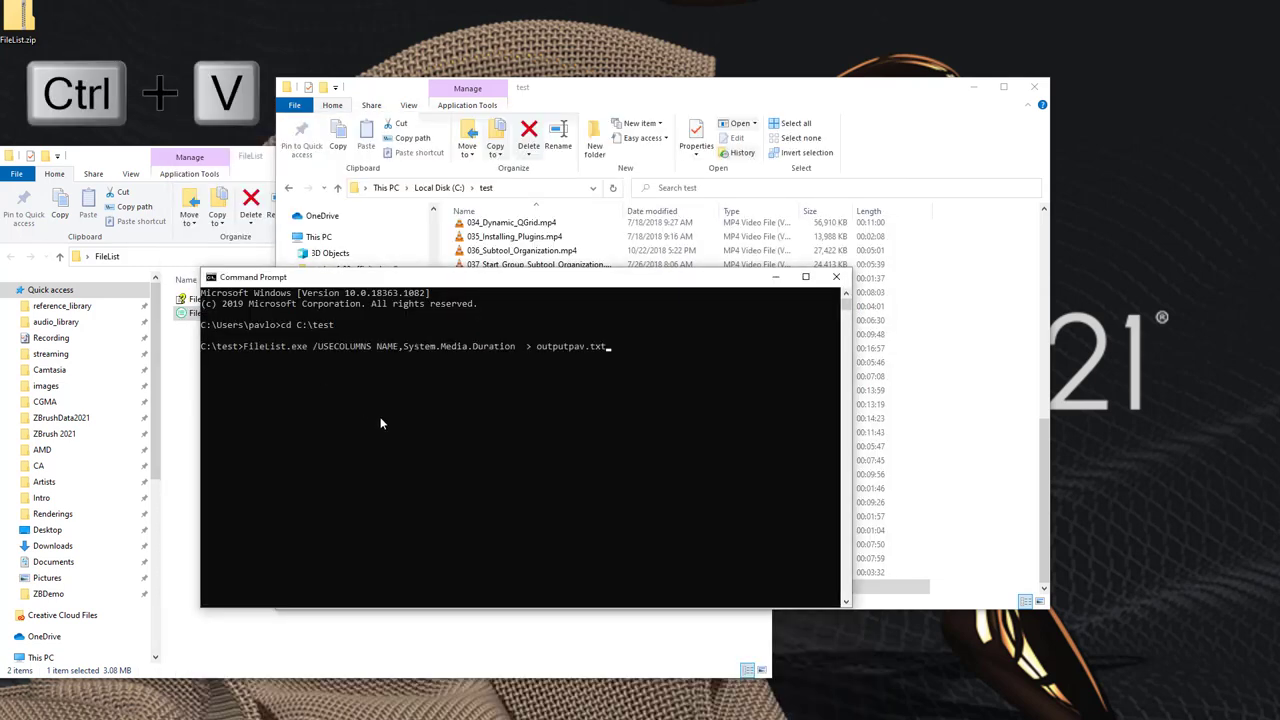
pyautogui.press('Return')
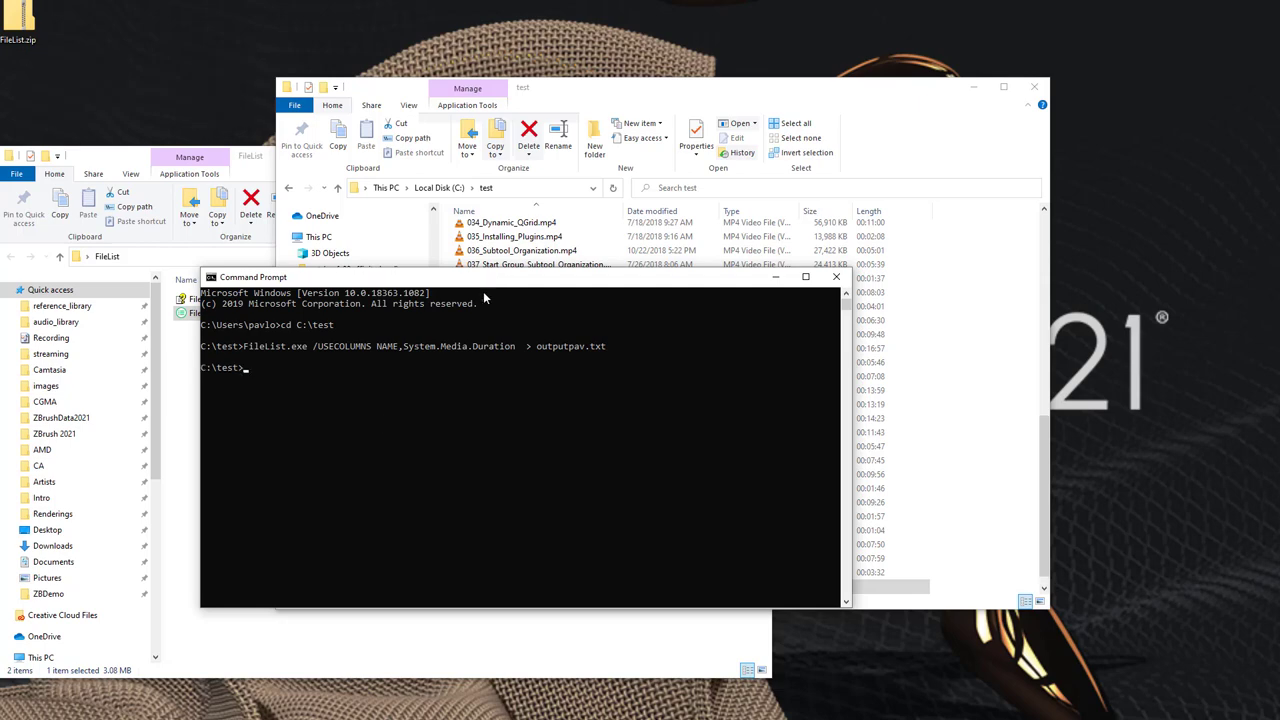
# Move Command Prompt aside, open outputpav.txt from the test folder to check the exported names and lengths, and close it.
pyautogui.moveTo(482, 285); pyautogui.dragTo(0, 274)
pyautogui.scroll(5, 625, 365)
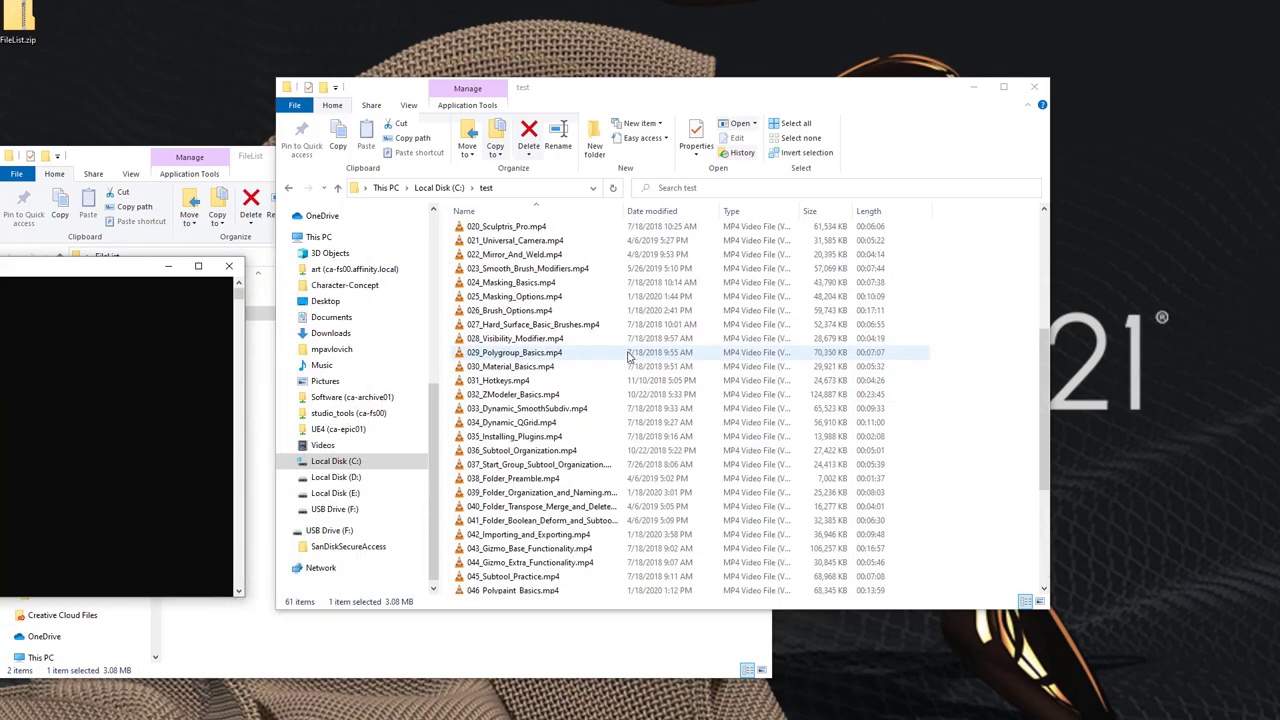
pyautogui.scroll(-5, 625, 365)
pyautogui.click(500, 590)
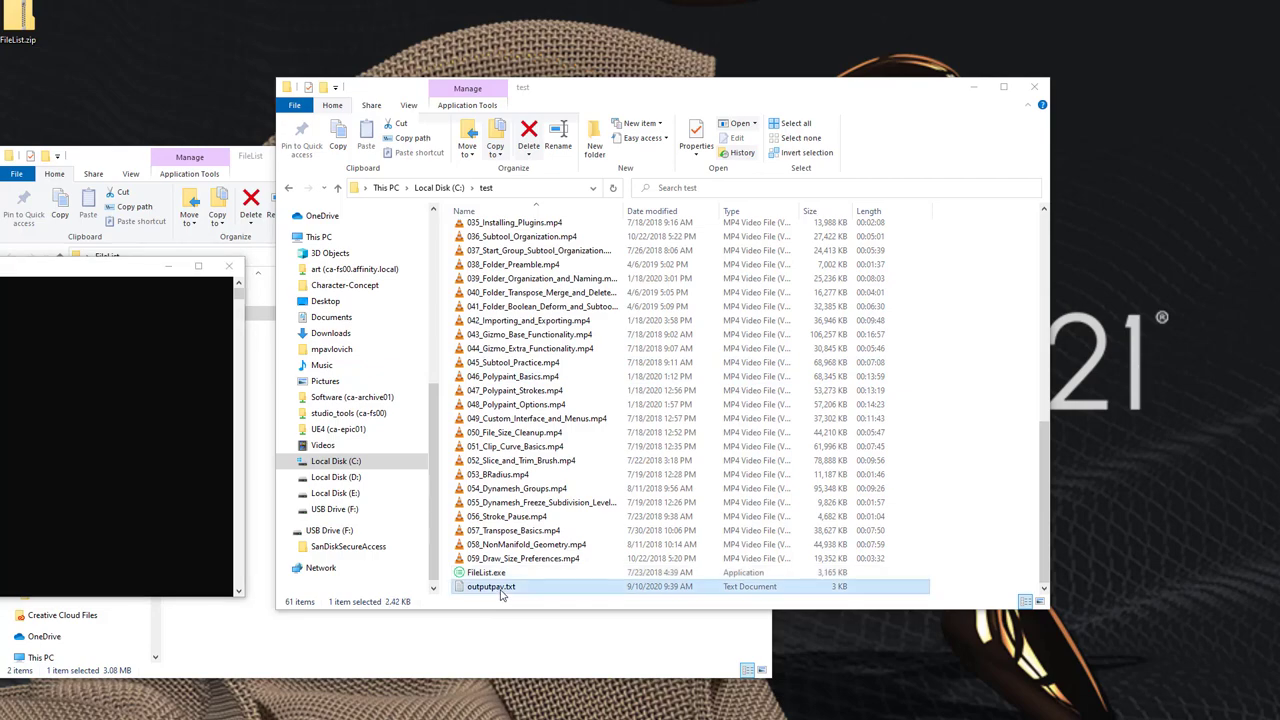
pyautogui.doubleClick(502, 588)
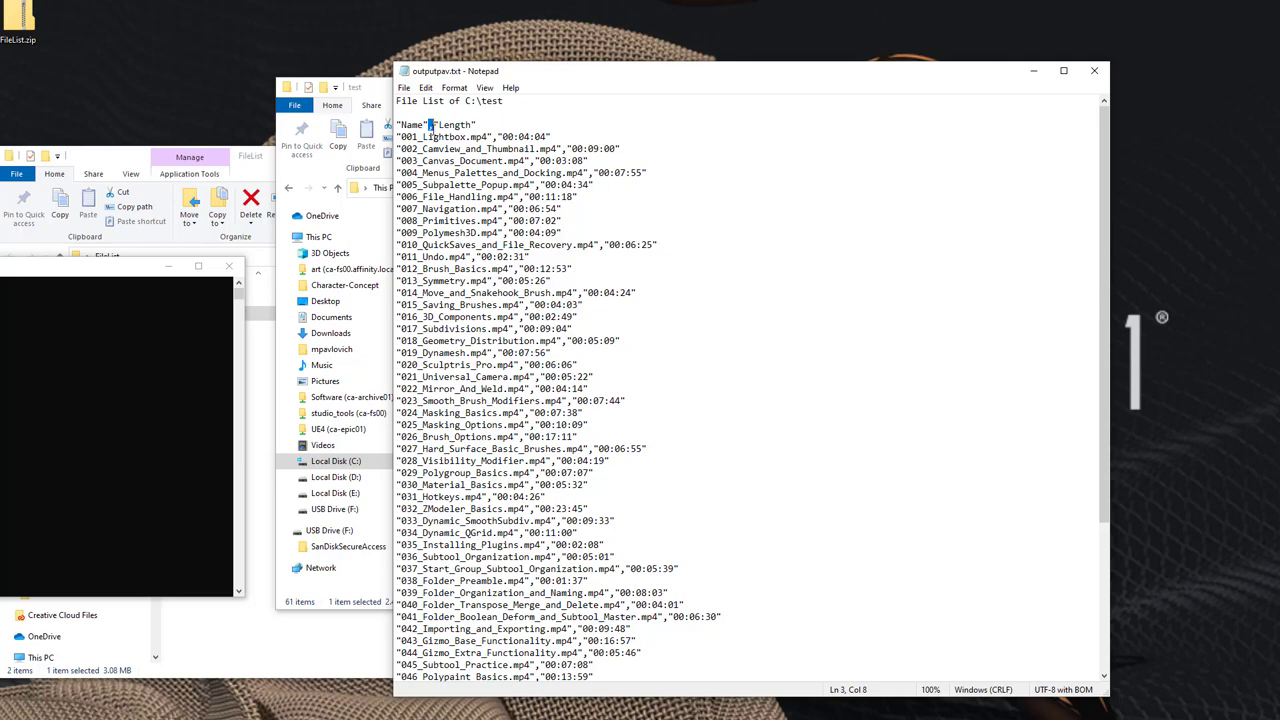
pyautogui.click(814, 248)
pyautogui.click(1095, 72)
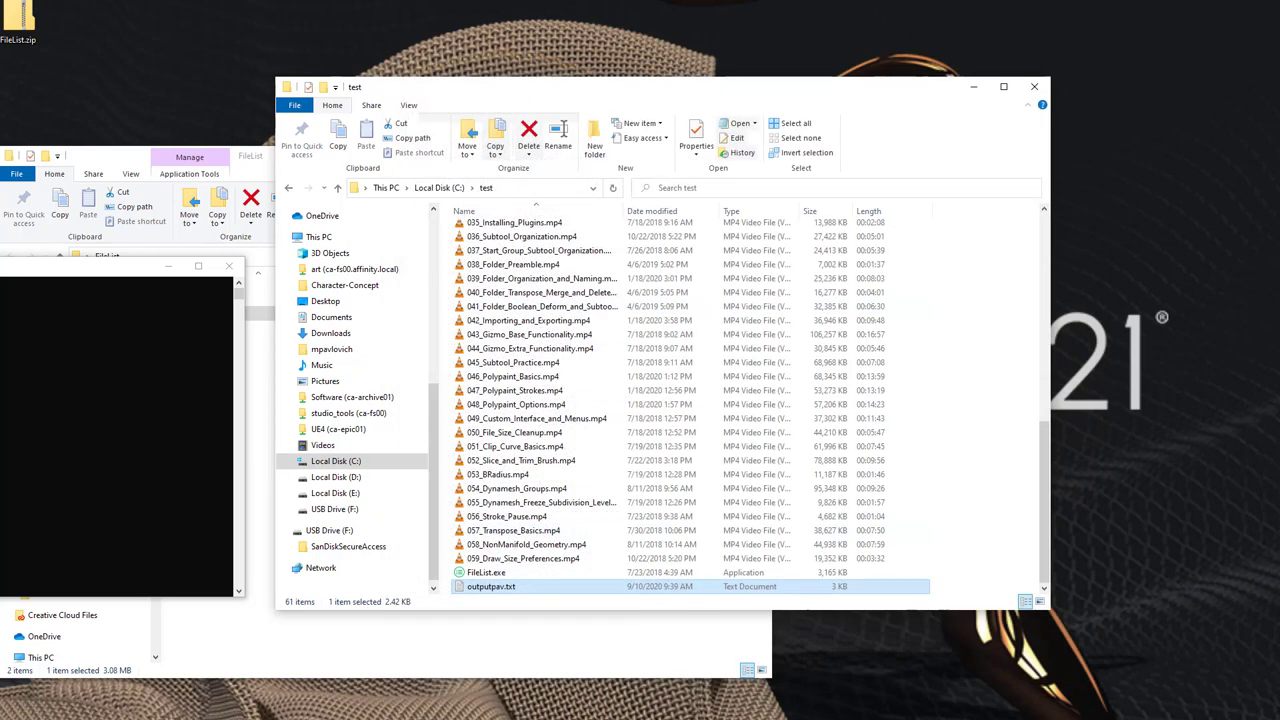
# Switch to the blank Google Sheets spreadsheet and open the file import's upload area.
pyautogui.hotkey('alt', 'Tab')
pyautogui.moveTo(711, 133); pyautogui.dragTo(606, 117)
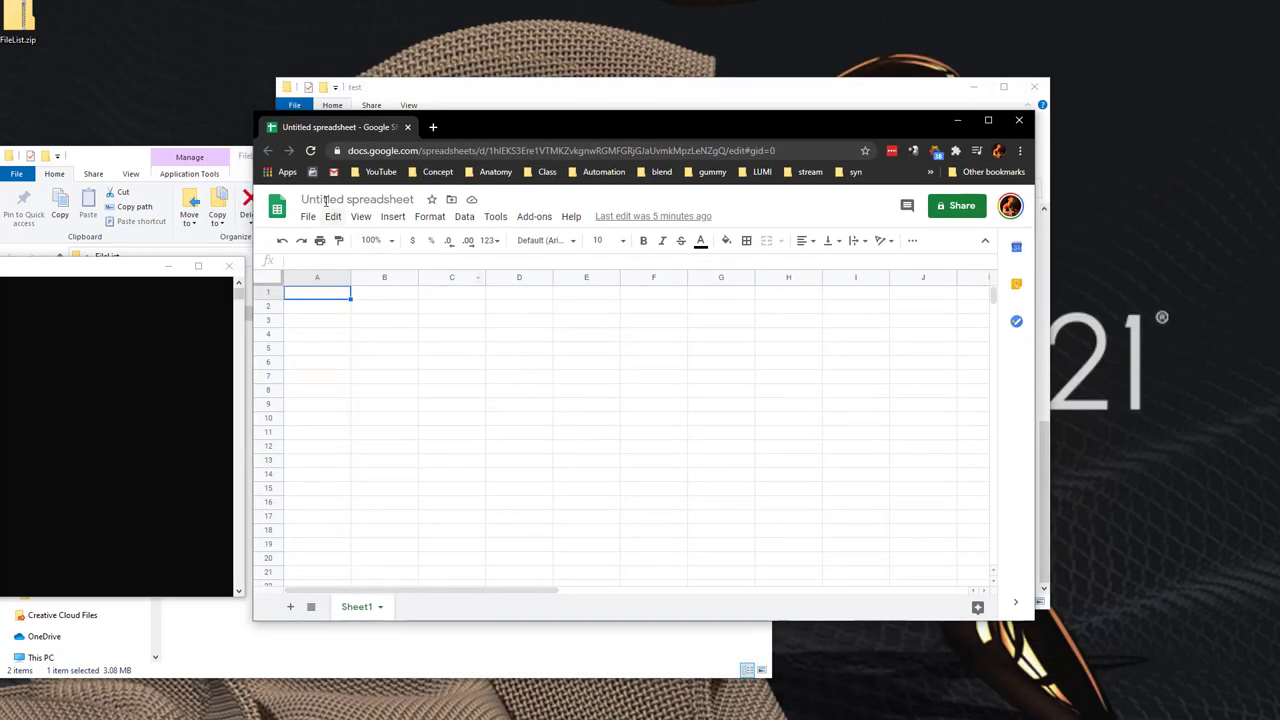
pyautogui.click(326, 315)
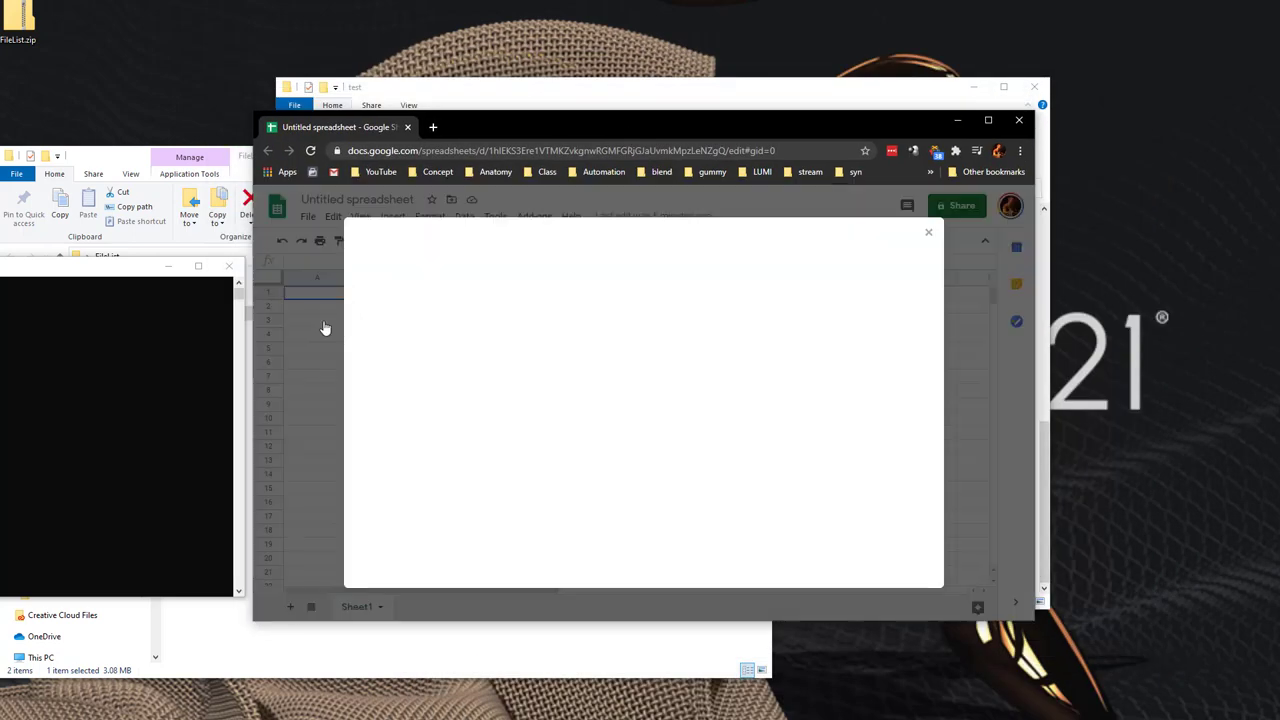
pyautogui.click(593, 271)
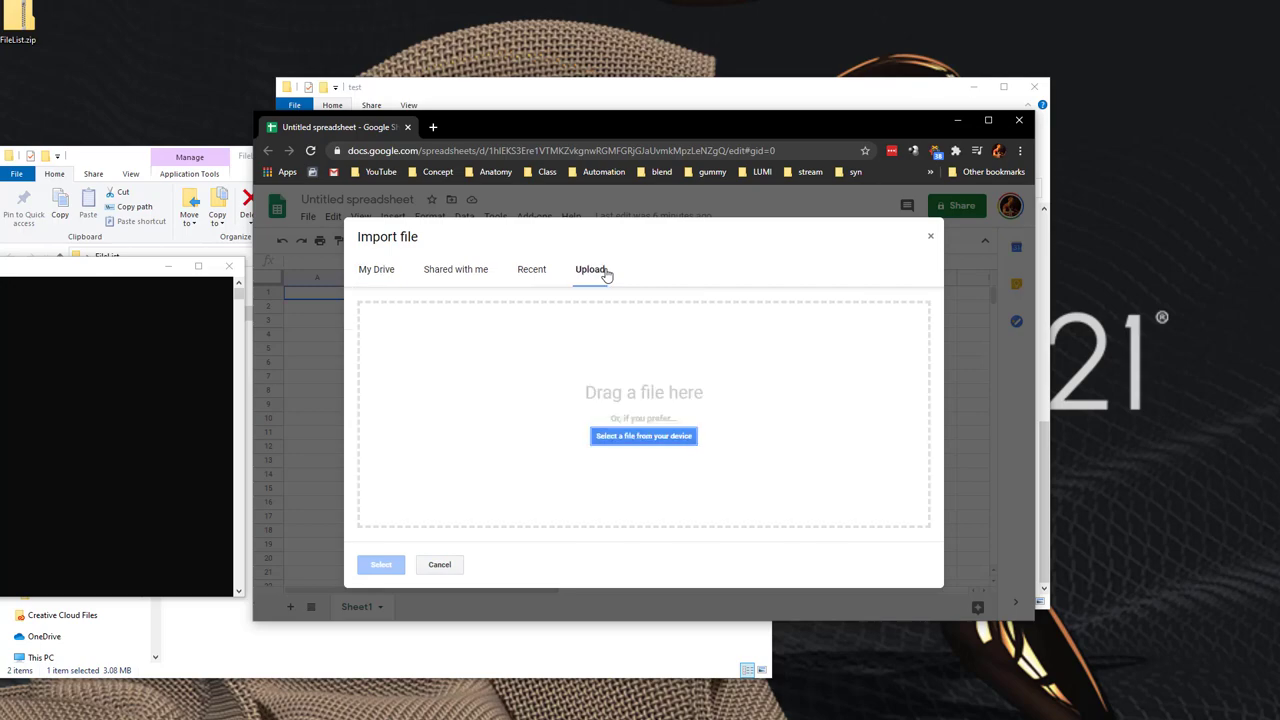
# Move the test folder window aside, upload outputpav.txt from it, and import the data at the selected cell with automatic separator detection.
pyautogui.click(501, 86)
pyautogui.click(520, 189)
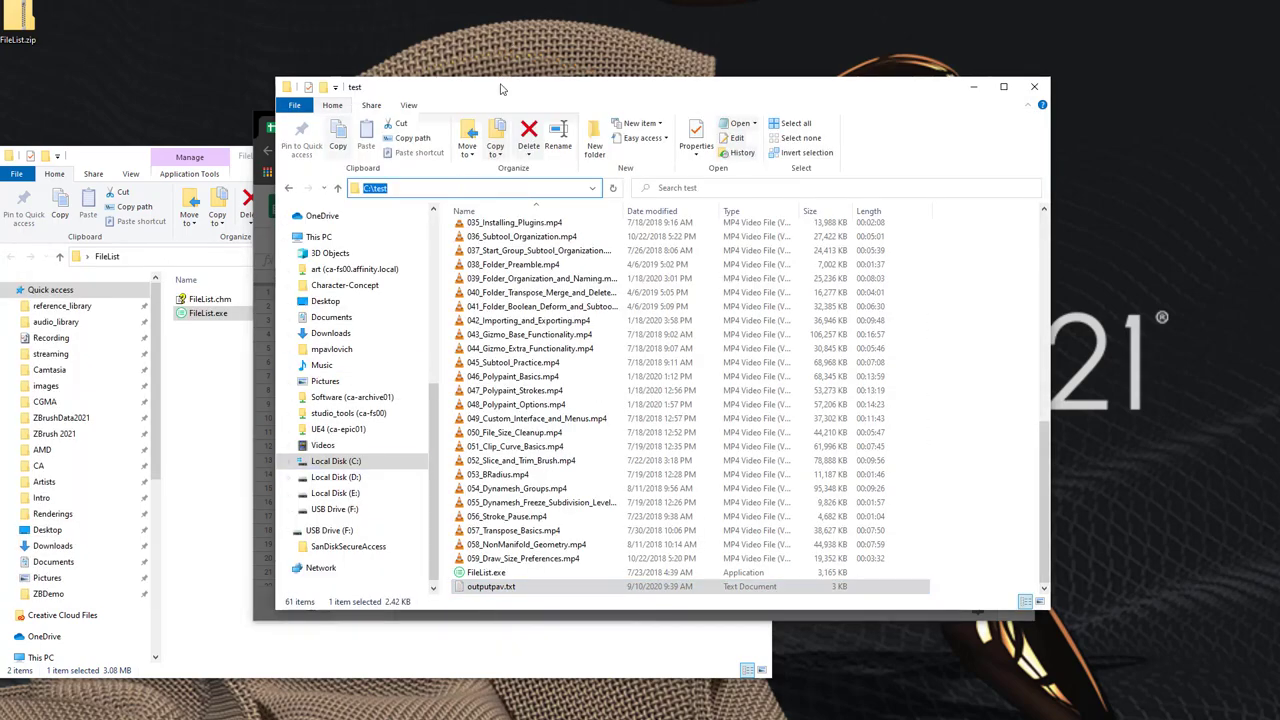
pyautogui.moveTo(501, 86); pyautogui.dragTo(1053, 28)
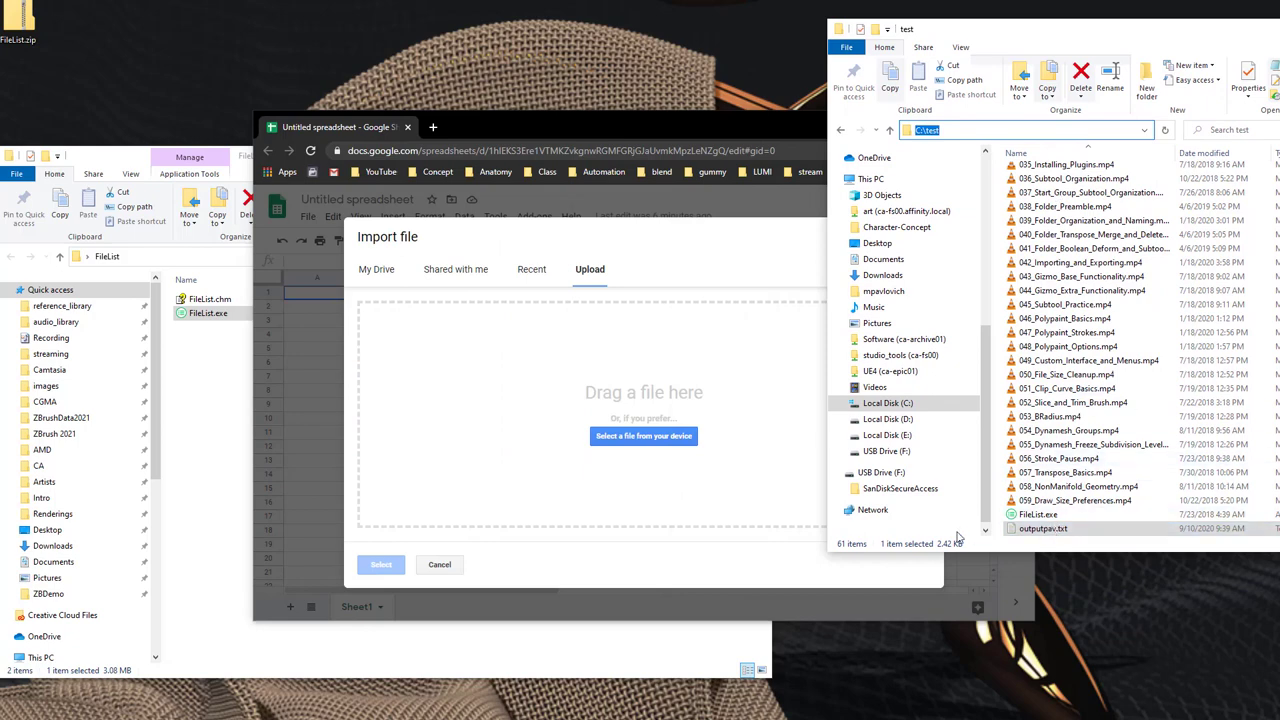
pyautogui.moveTo(1043, 528); pyautogui.dragTo(640, 409)
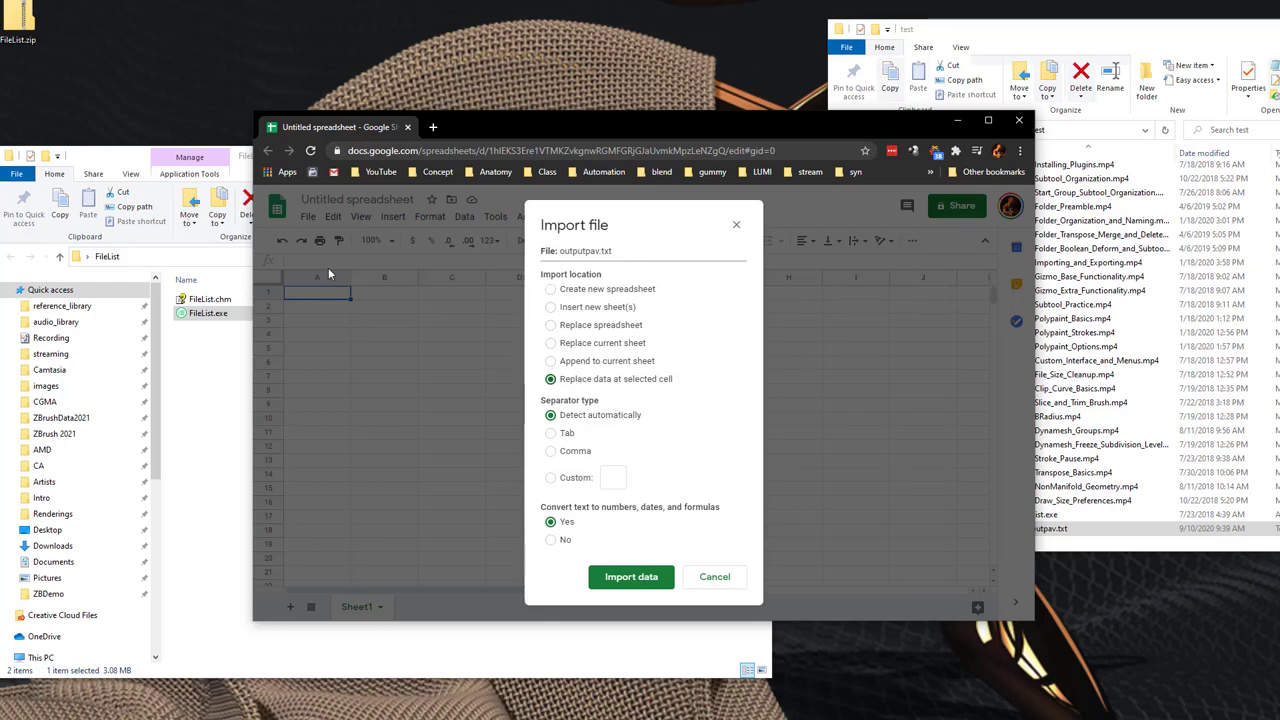
pyautogui.click(629, 580)
# Delete rows 1 and 2 above the Name and Length headers.
pyautogui.moveTo(266, 292); pyautogui.dragTo(266, 304)
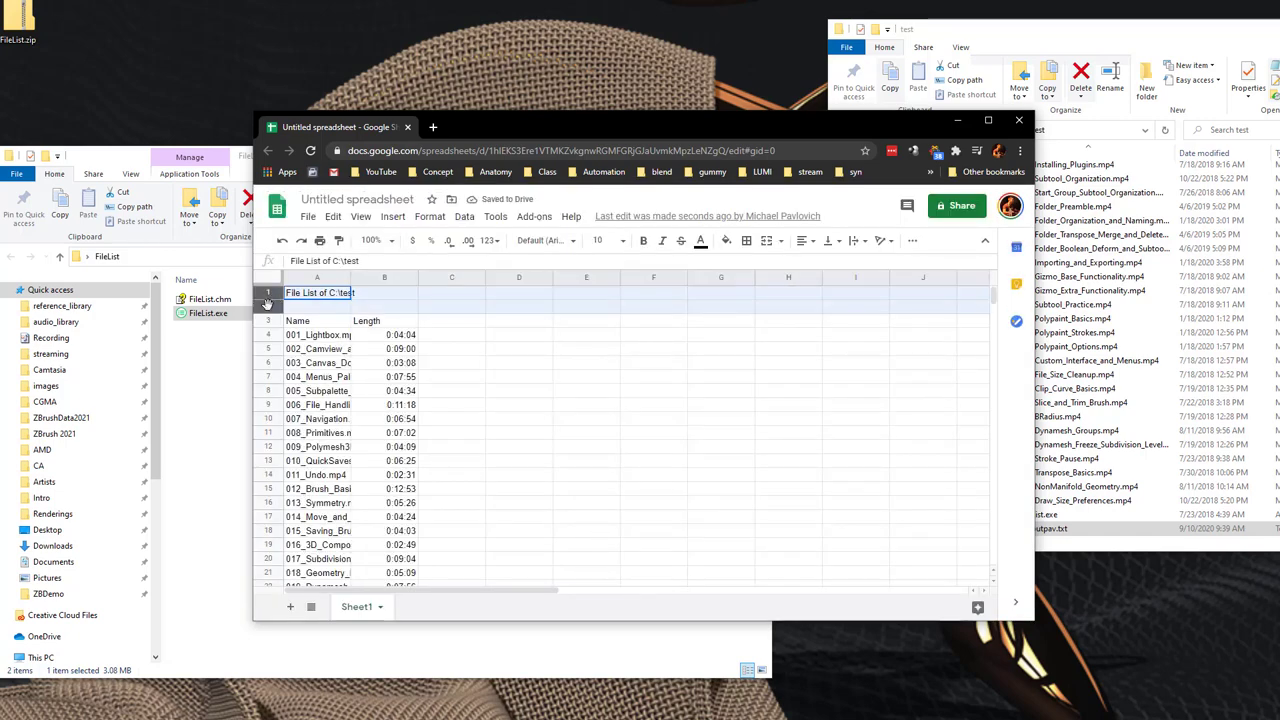
pyautogui.rightClick(266, 302)
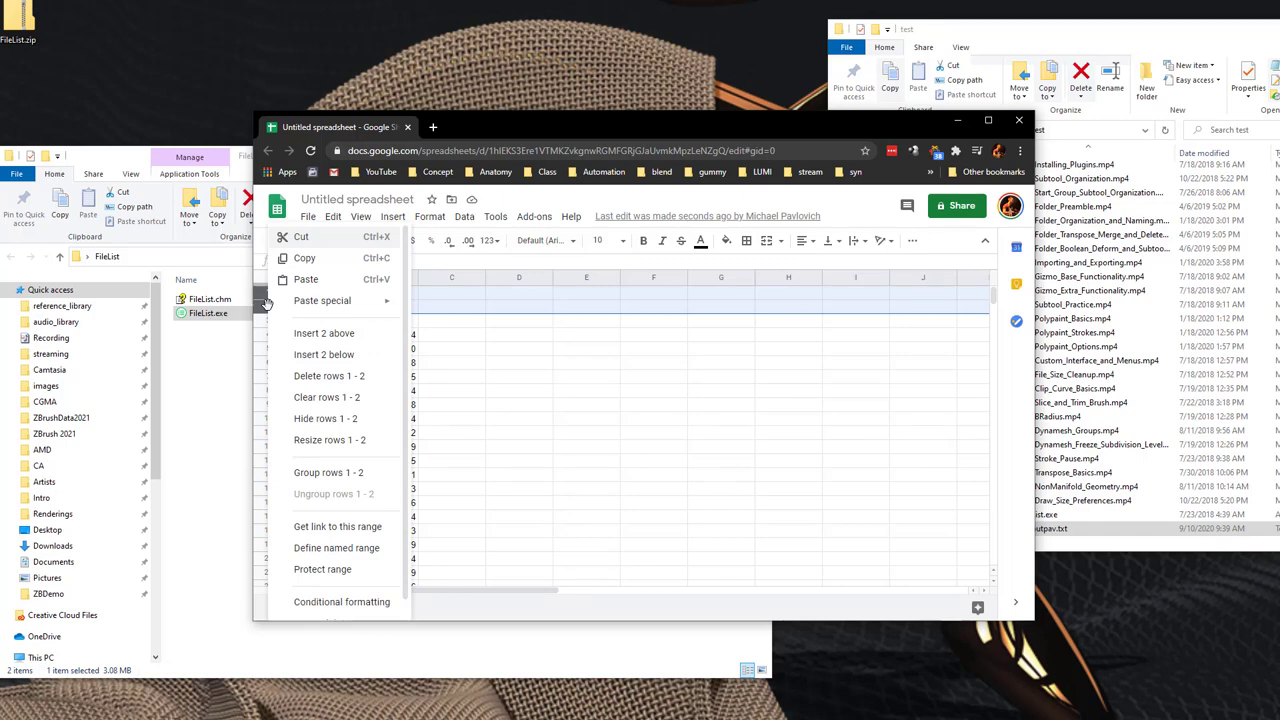
pyautogui.click(329, 375)
# Format header row 1 with a grey fill, bold text and font size 14, and widen the Name column to fit the file names.
pyautogui.click(268, 293)
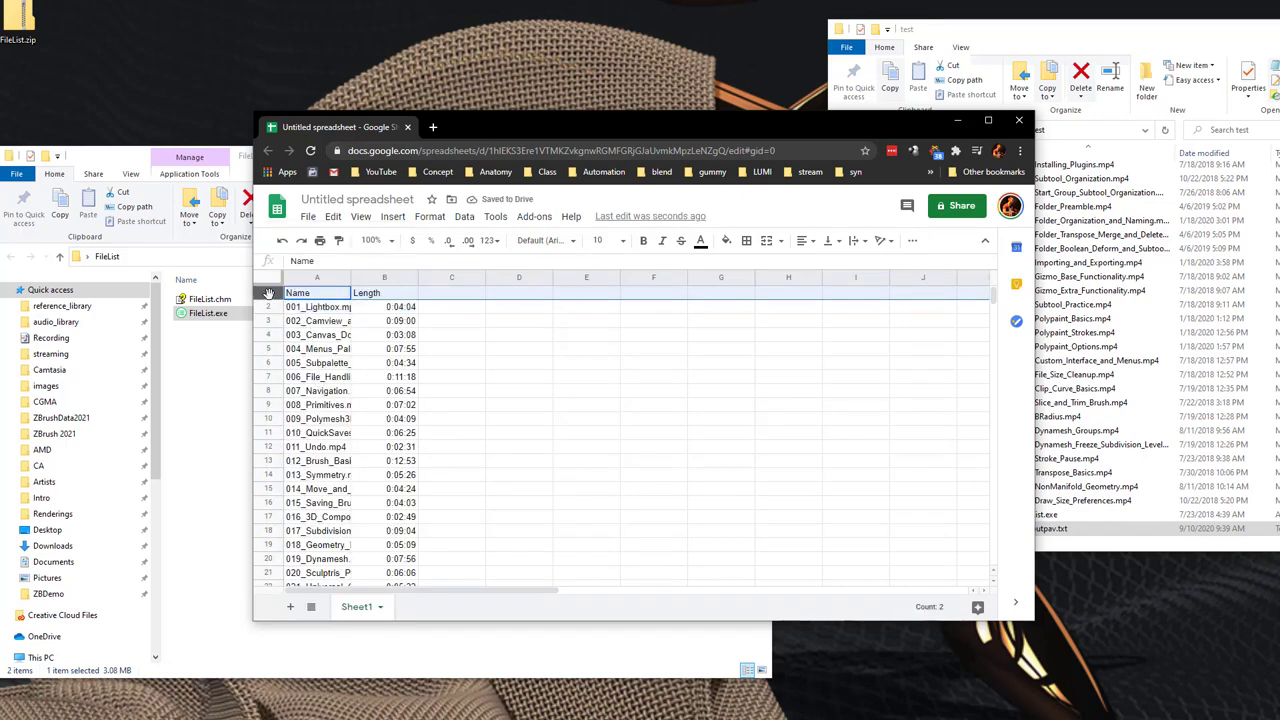
pyautogui.click(727, 241)
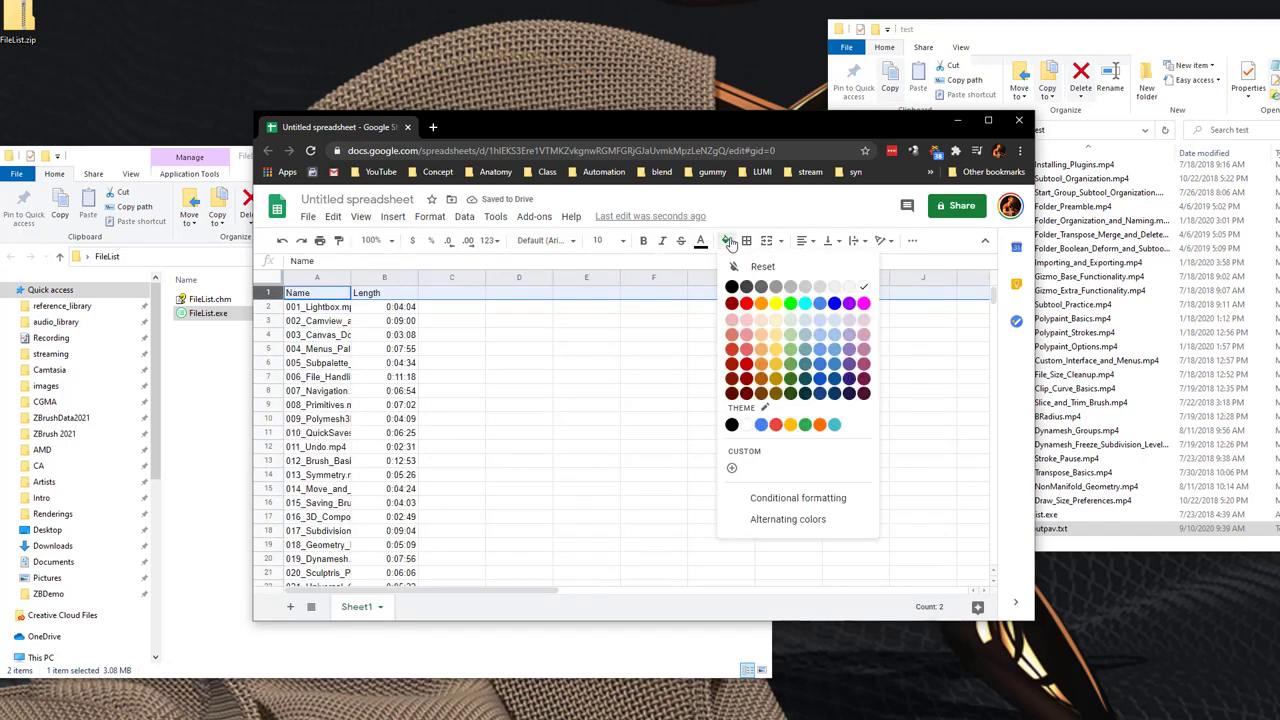
pyautogui.click(805, 288)
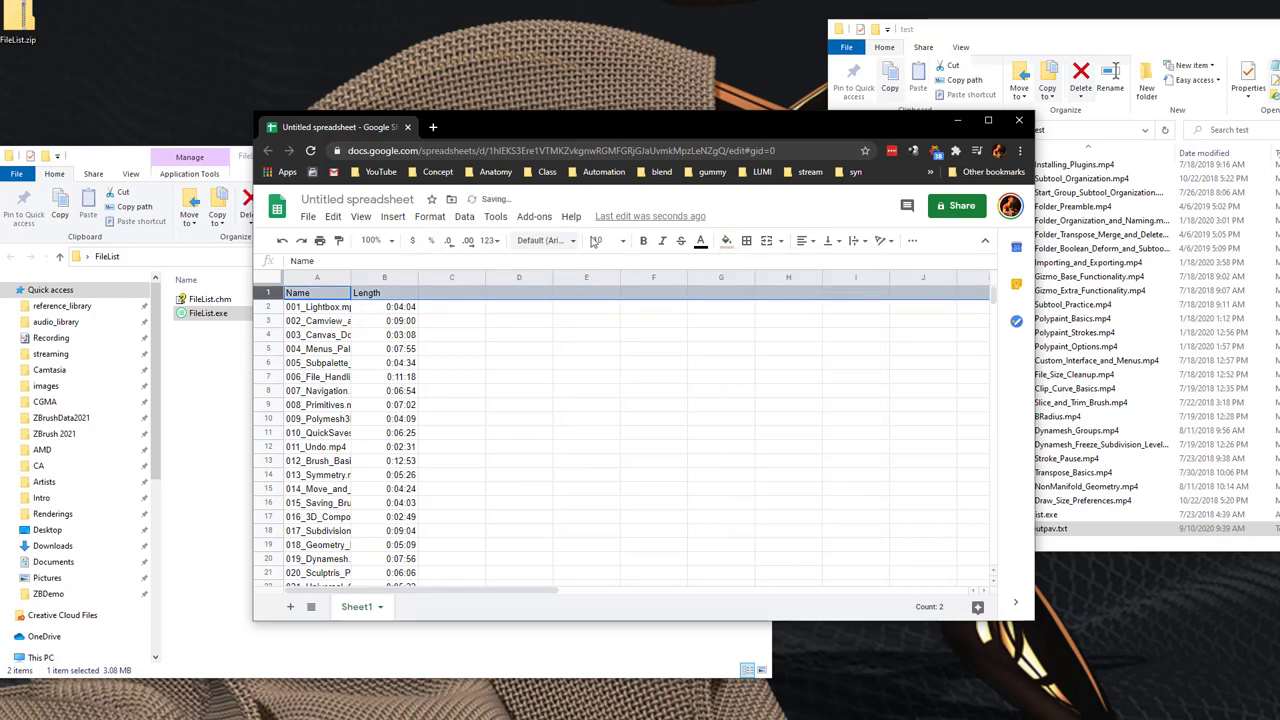
pyautogui.click(622, 244)
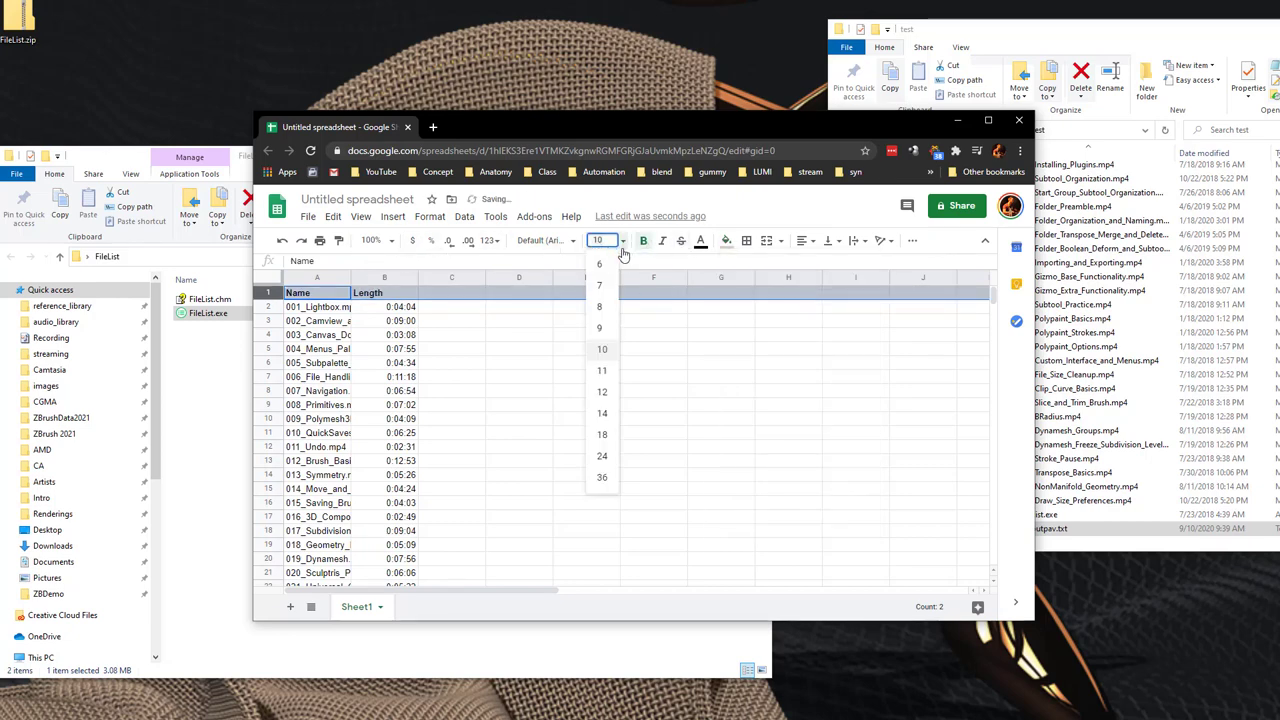
pyautogui.click(603, 414)
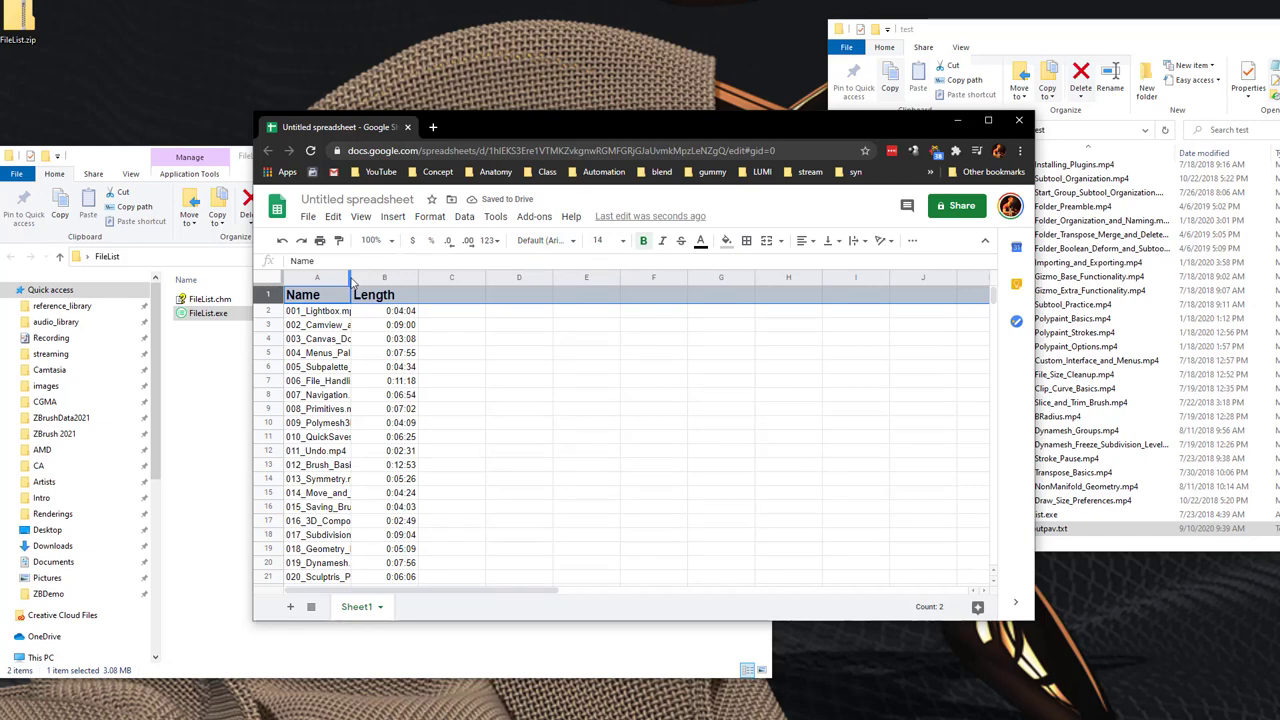
pyautogui.moveTo(350, 278); pyautogui.dragTo(459, 279)
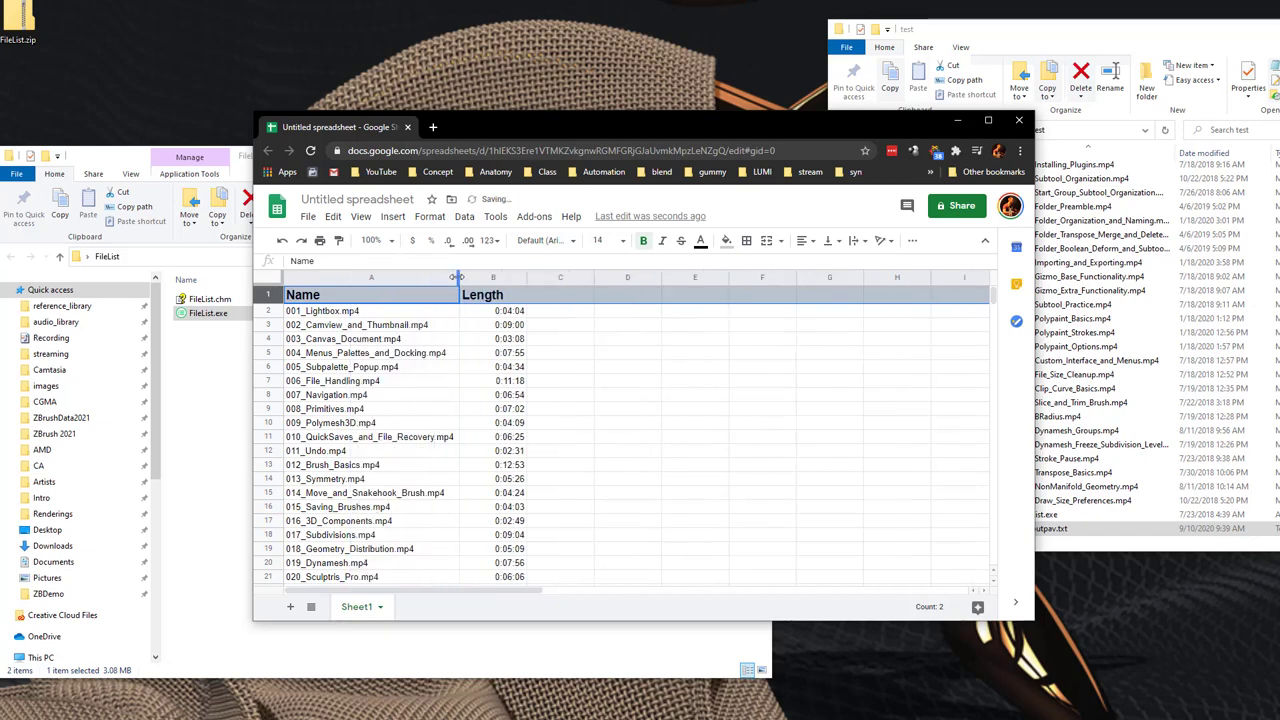
# Replace all underscores with spaces across all sheets using Find and replace.
pyautogui.click(328, 316)
pyautogui.click(307, 217)
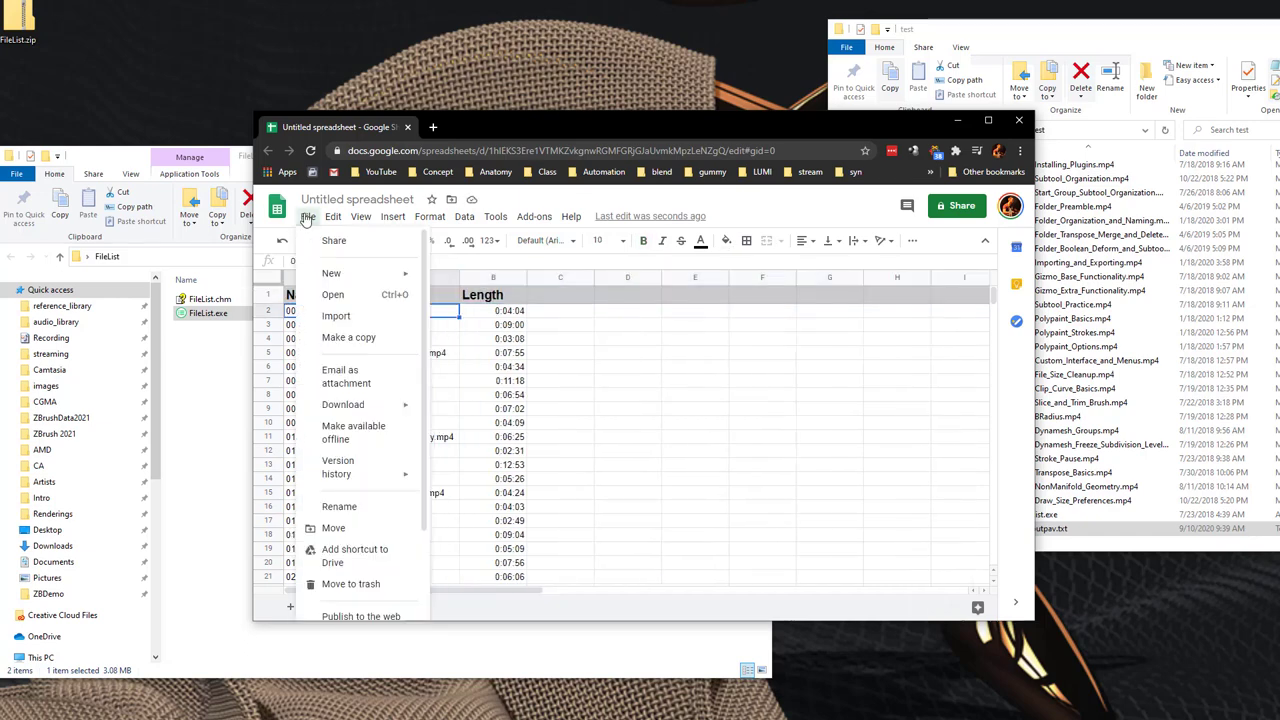
pyautogui.moveTo(331, 217)
pyautogui.click(362, 390)
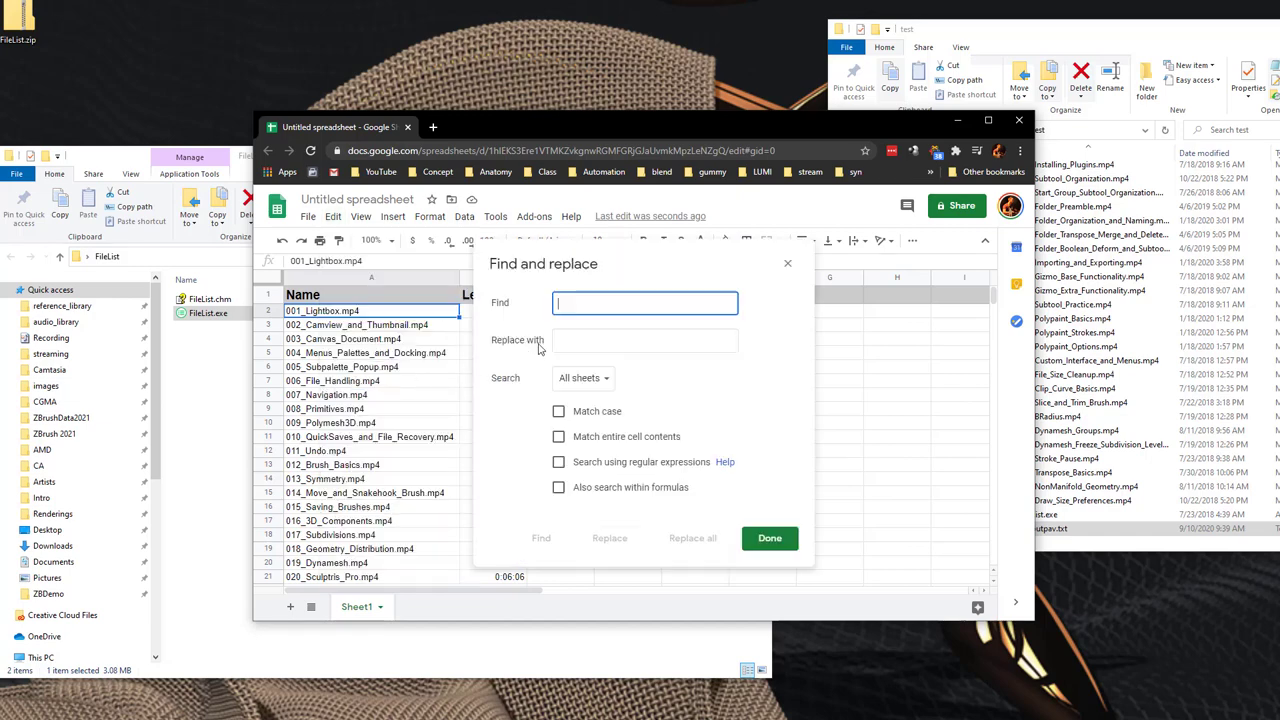
pyautogui.write('.')
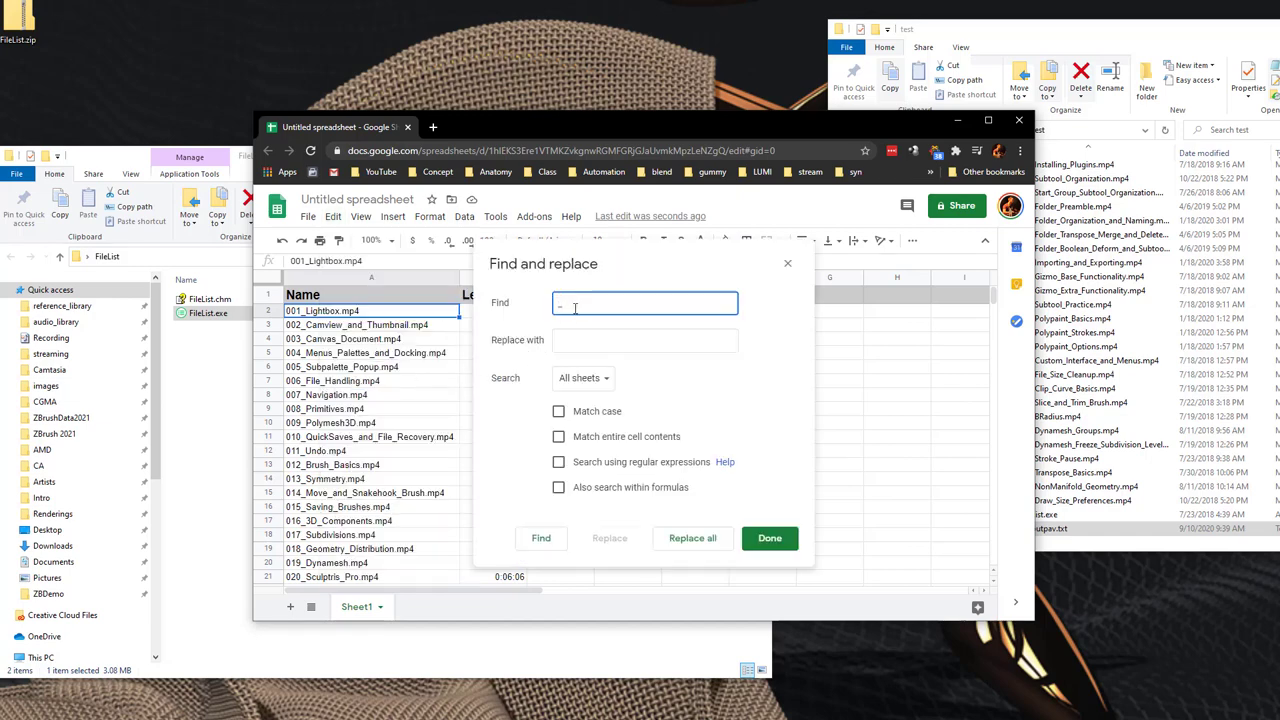
pyautogui.click(572, 340)
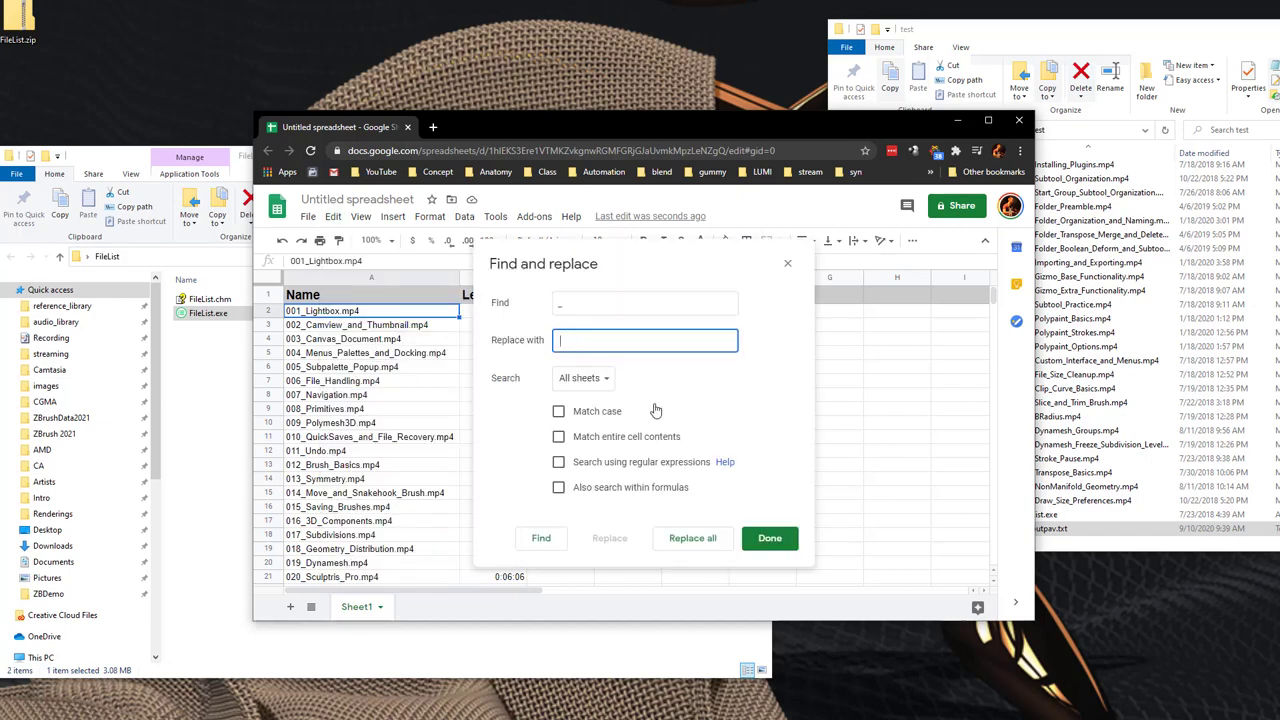
pyautogui.click(694, 542)
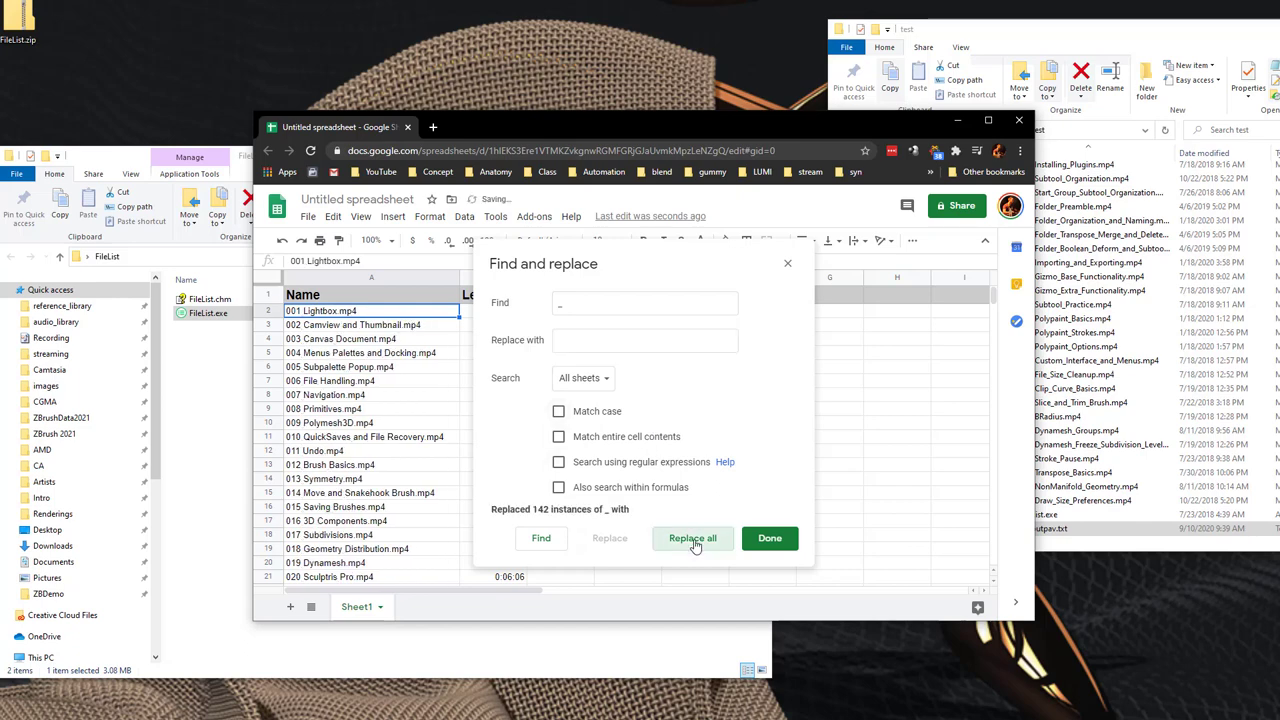
# Remove every ".mp4" from the names by replacing it with nothing, and close Find and replace.
pyautogui.click(569, 308)
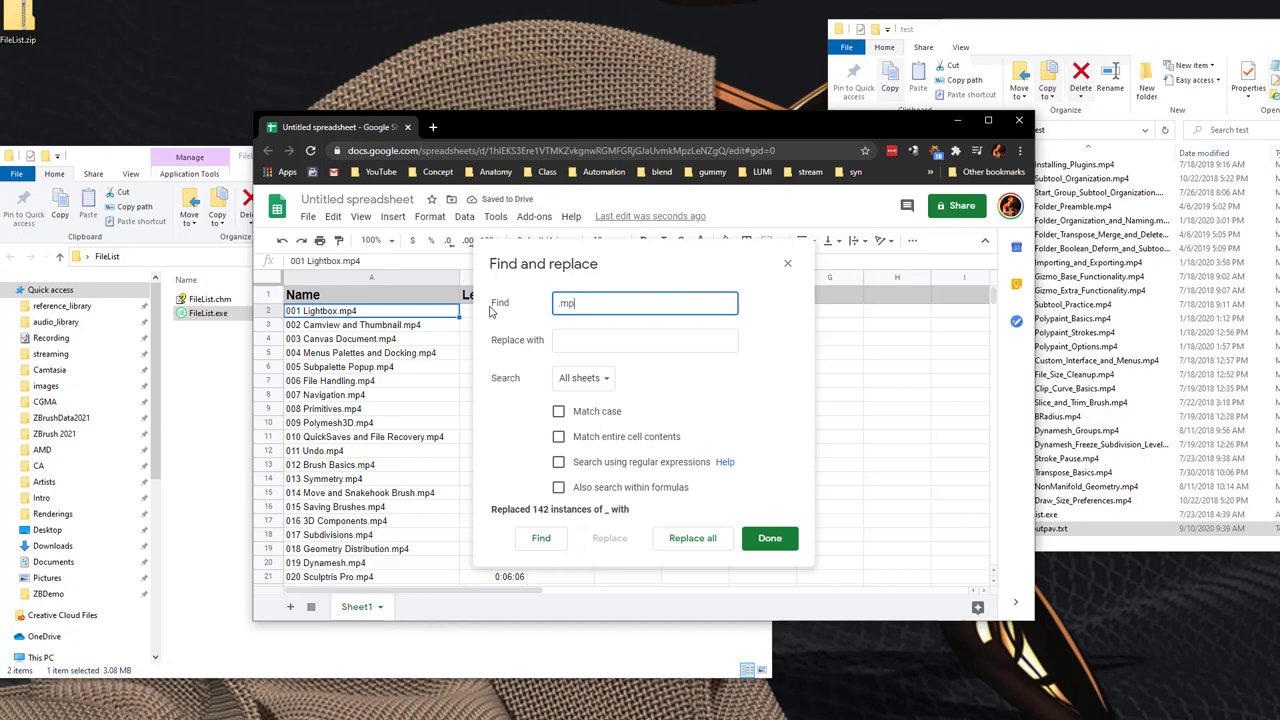
pyautogui.click(570, 339)
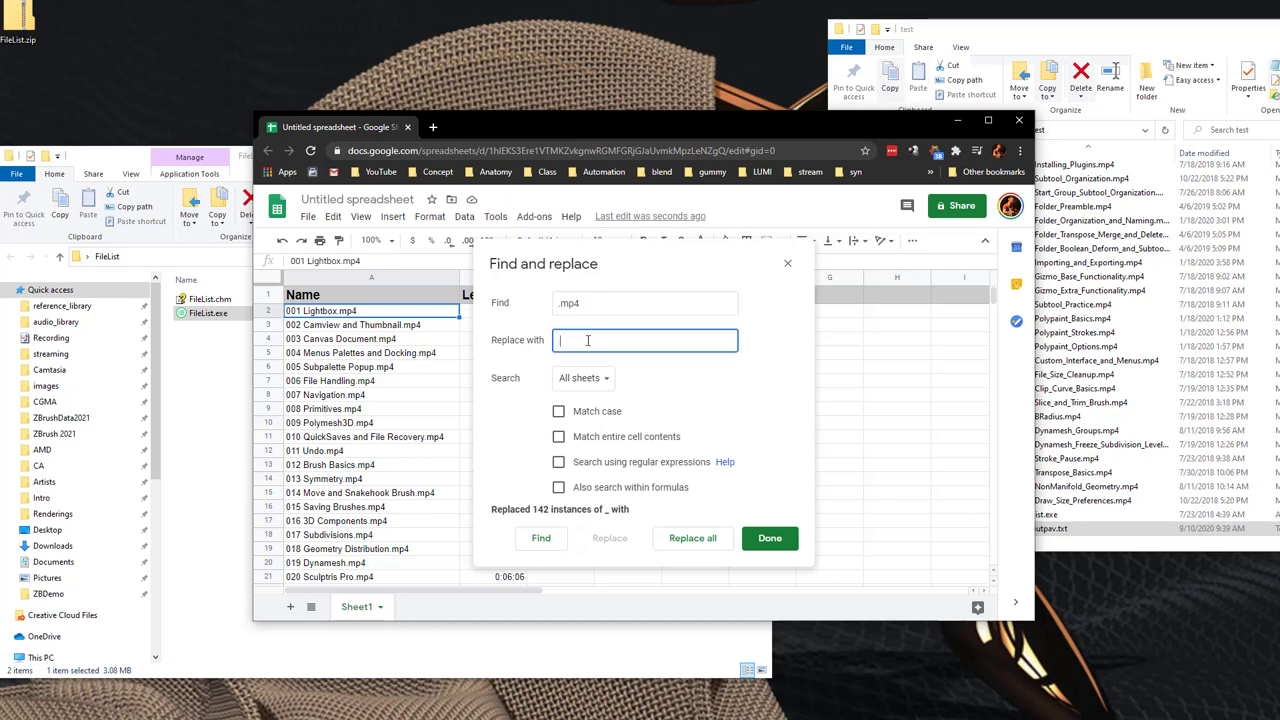
pyautogui.click(694, 540)
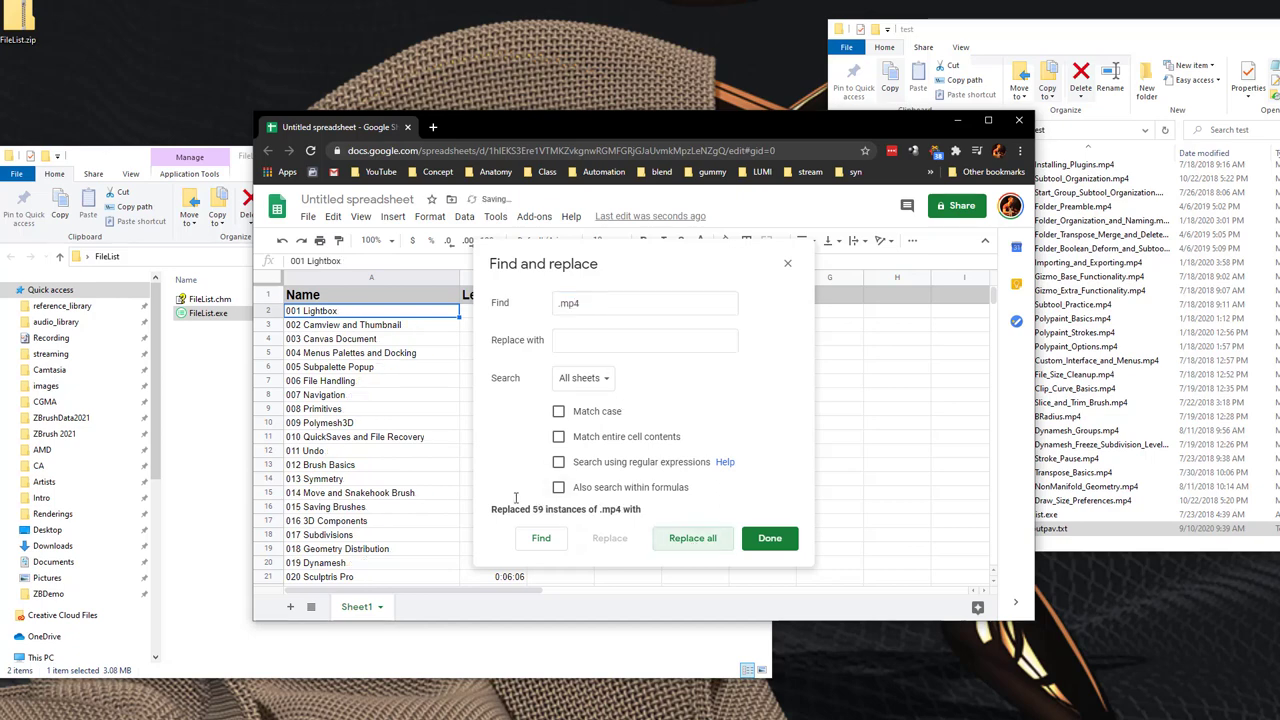
pyautogui.click(765, 540)
# Move the Length column ahead of the Name column.
pyautogui.click(370, 305)
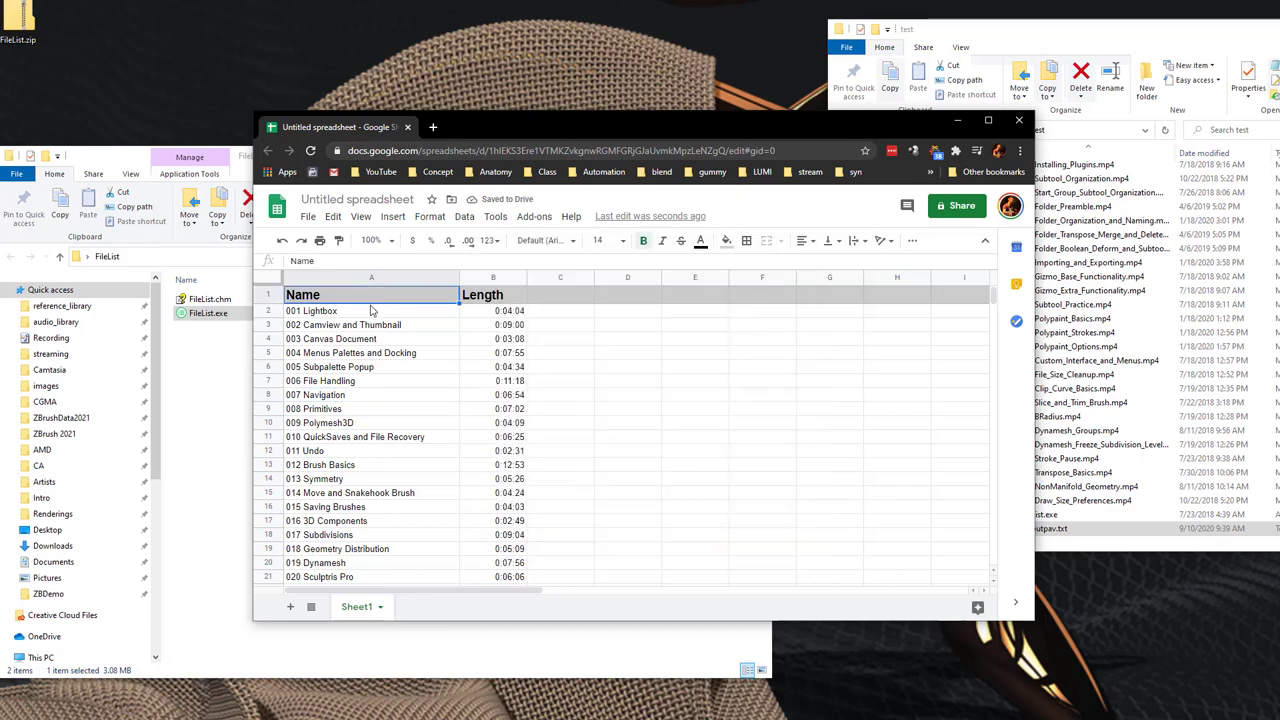
pyautogui.click(472, 298)
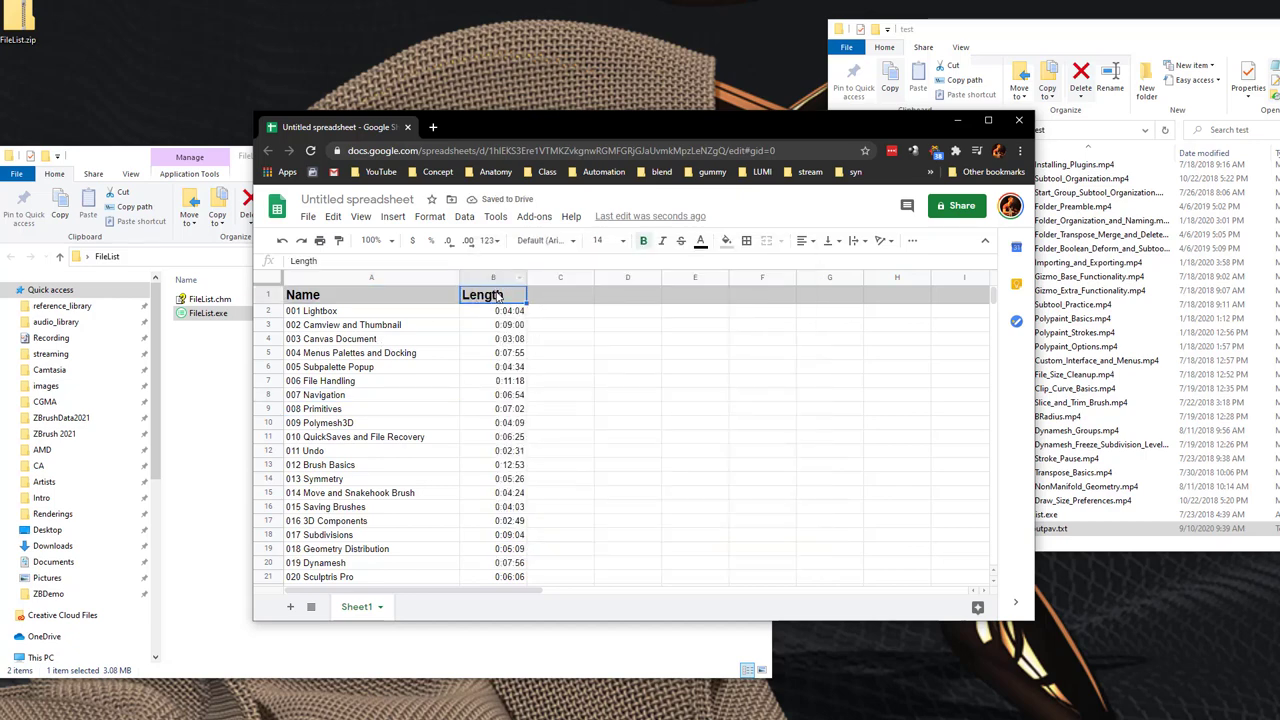
pyautogui.moveTo(501, 281); pyautogui.dragTo(340, 282)
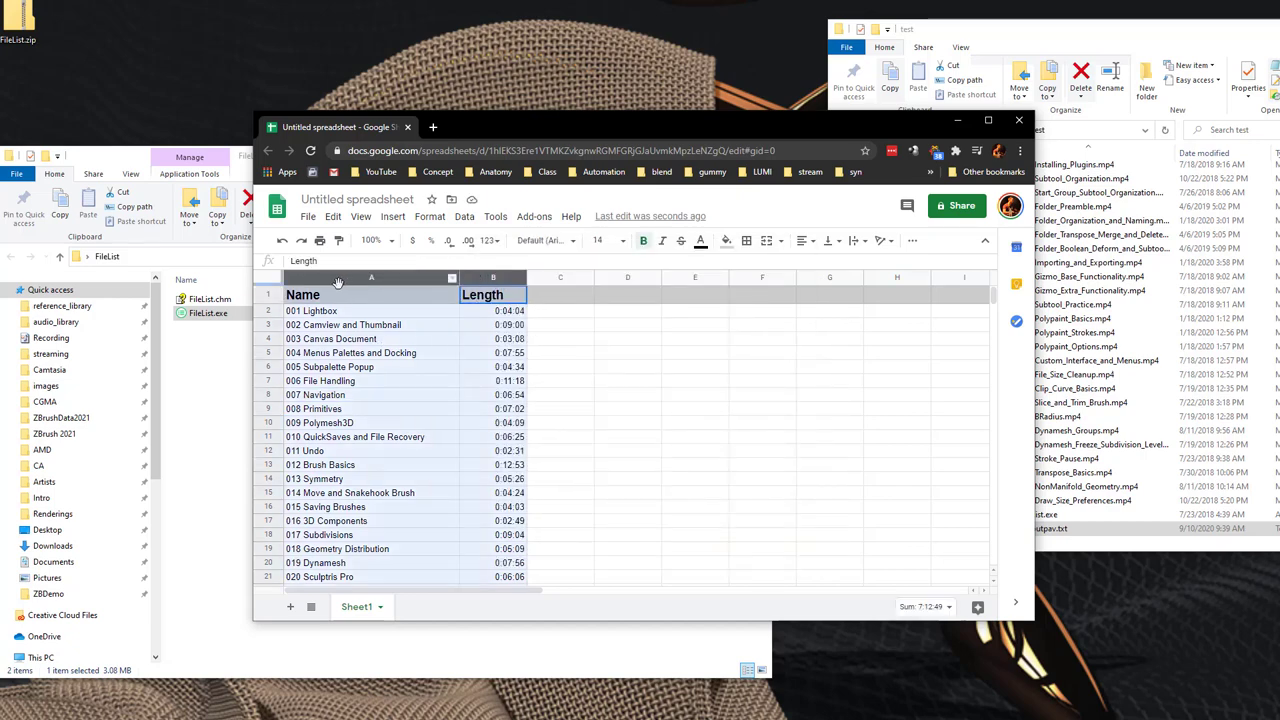
pyautogui.moveTo(493, 277); pyautogui.dragTo(300, 280)
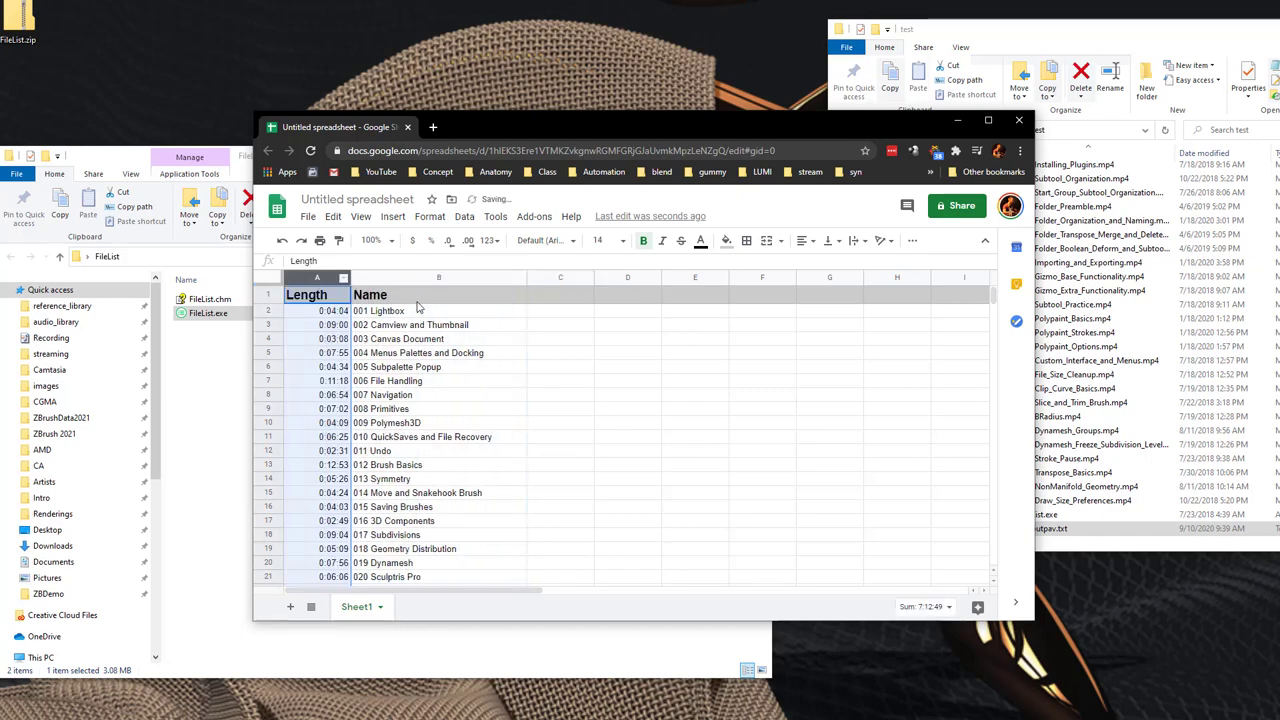
pyautogui.click(383, 345)
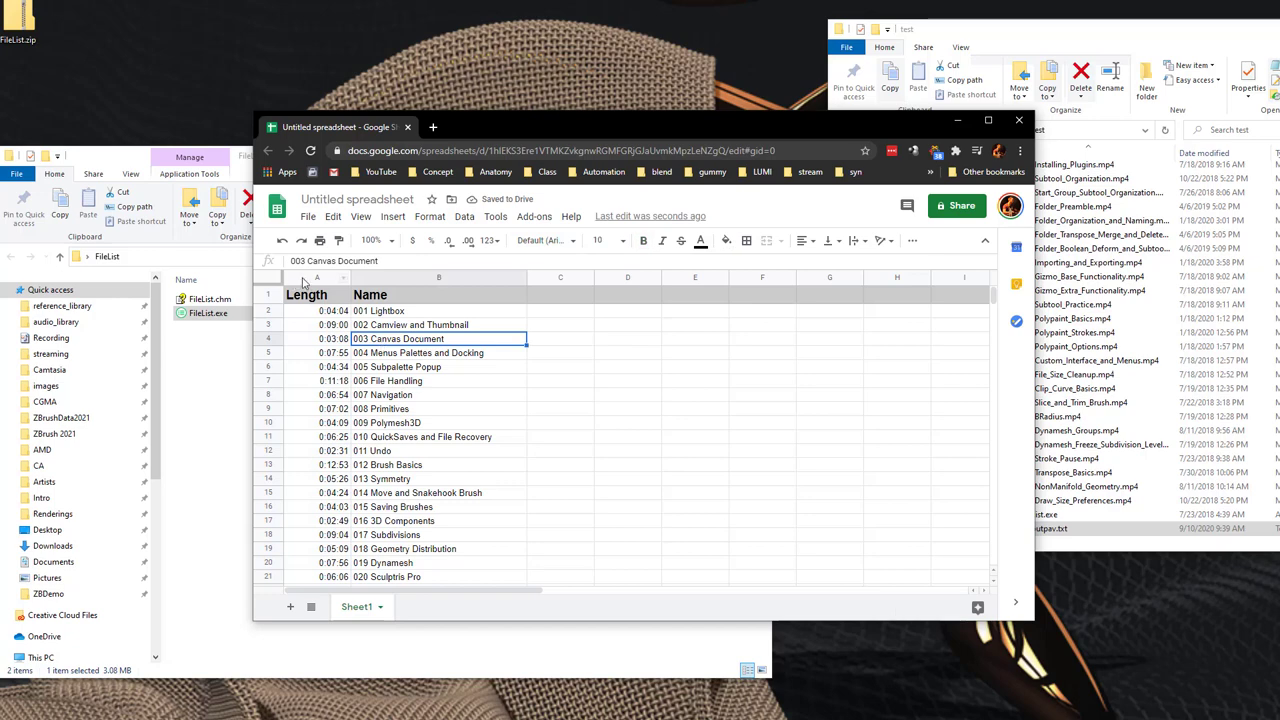
# Make the whole Length column bold and narrow it slightly.
pyautogui.click(306, 278)
pyautogui.click(643, 242)
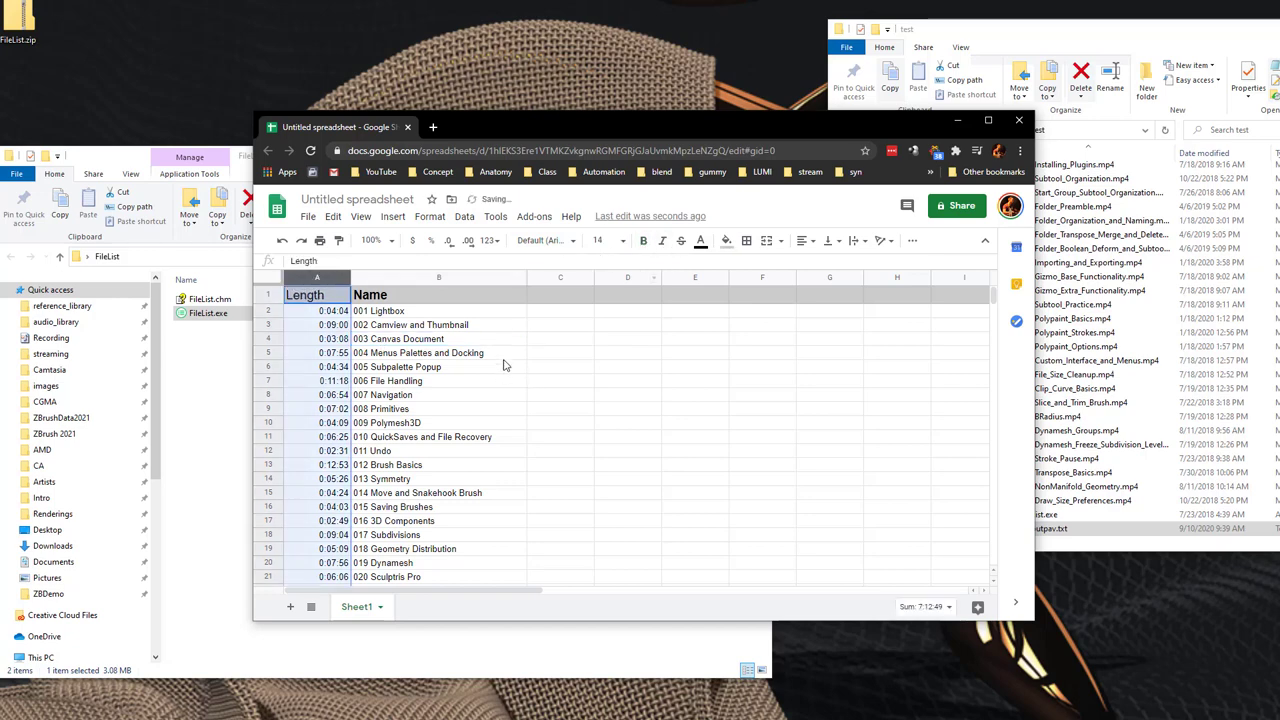
pyautogui.click(644, 243)
pyautogui.click(455, 357)
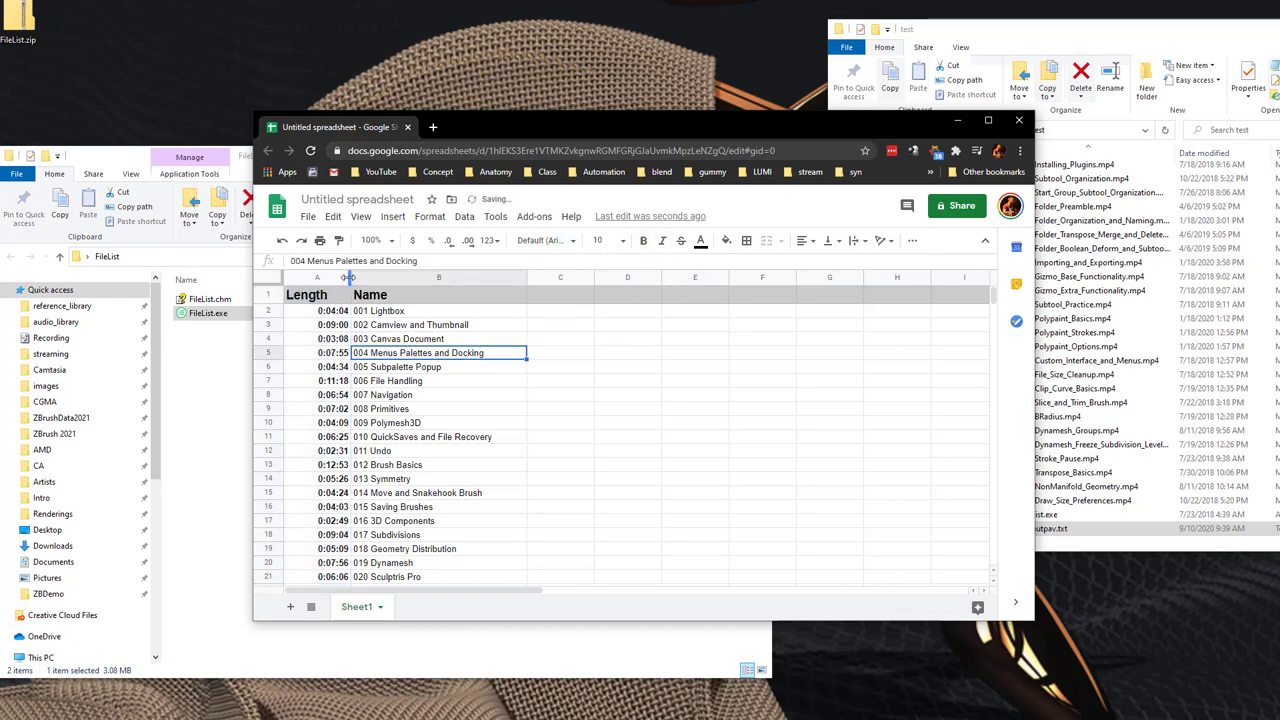
pyautogui.moveTo(351, 278); pyautogui.dragTo(341, 278)
pyautogui.click(602, 353)
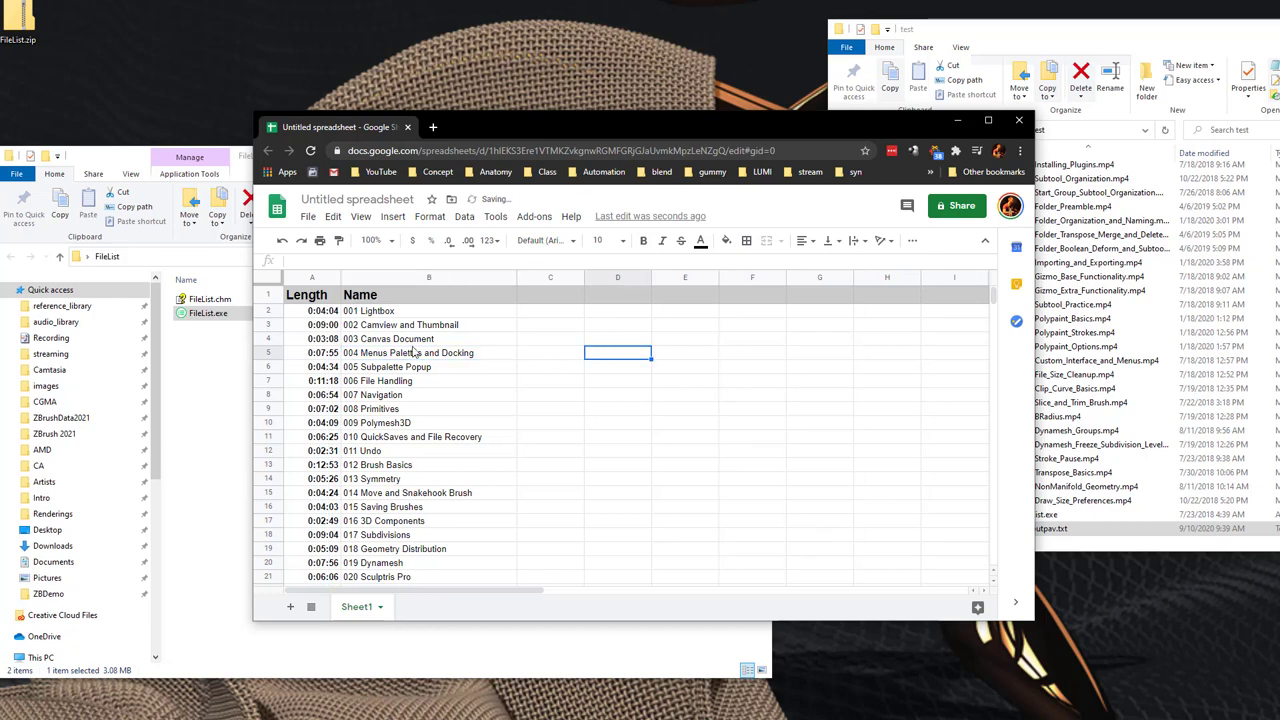
# Clear the FileList.exe and outputpav.txt entries from rows 61 and 62 at the end of the list.
pyautogui.scroll(-8, 315, 330)
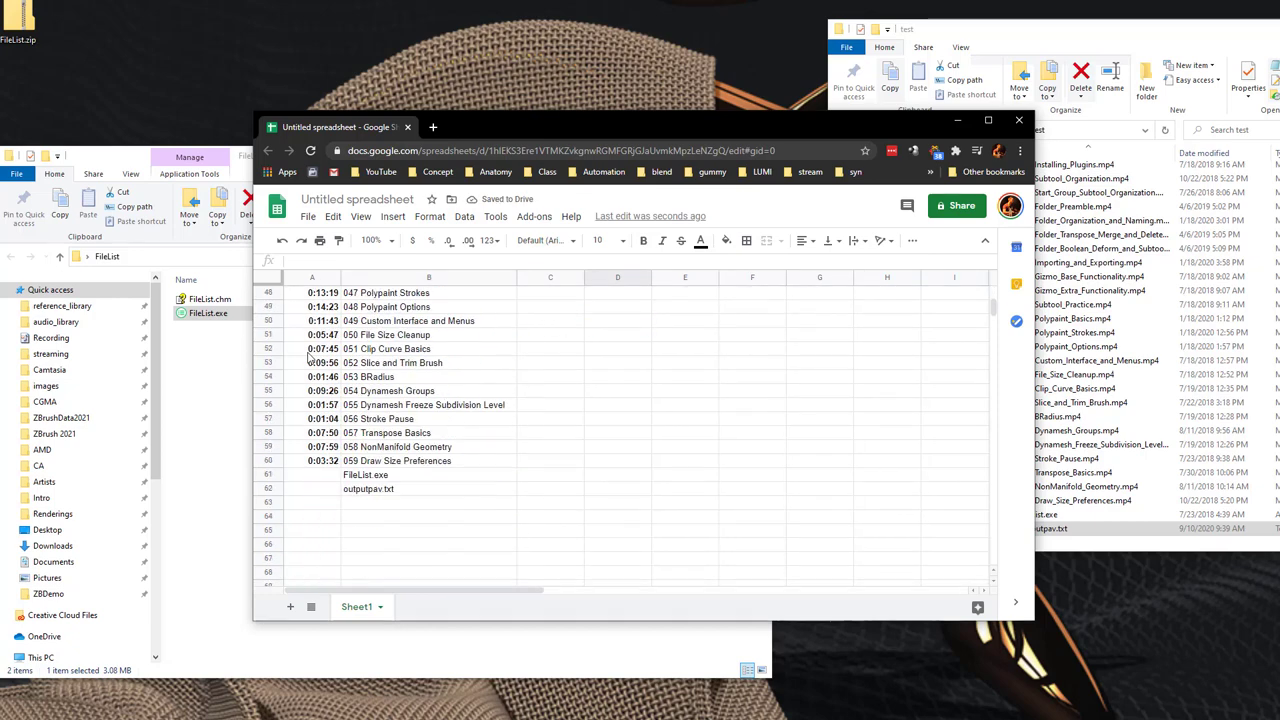
pyautogui.moveTo(325, 403); pyautogui.dragTo(377, 427)
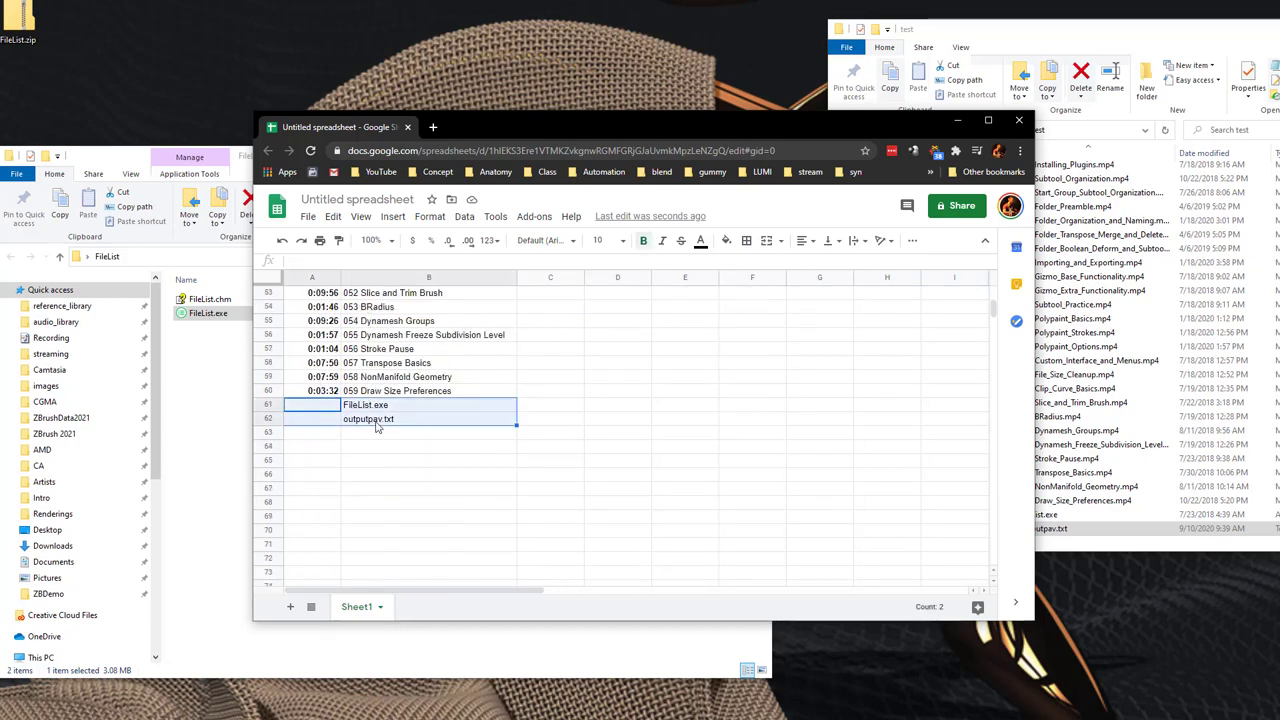
pyautogui.press('Delete')
# Total the video lengths in cell A62 with a SUM function over A2:A60.
pyautogui.click(329, 425)
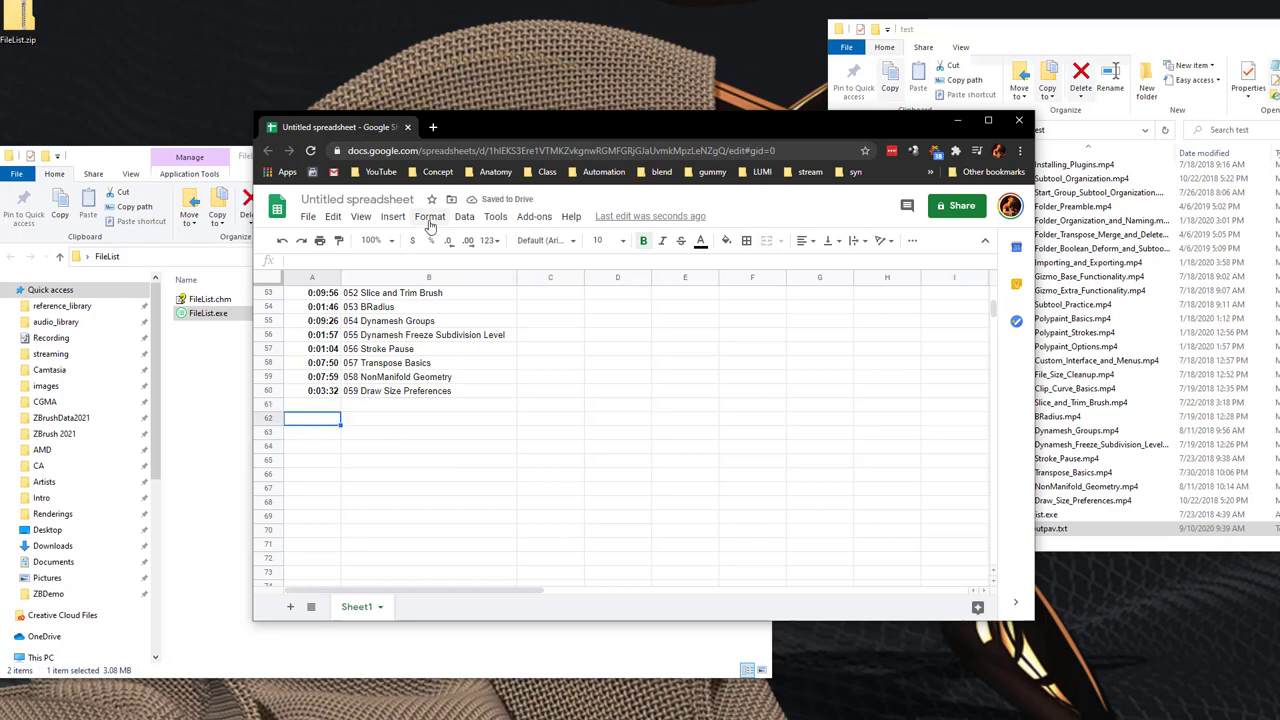
pyautogui.click(392, 216)
pyautogui.moveTo(433, 508)
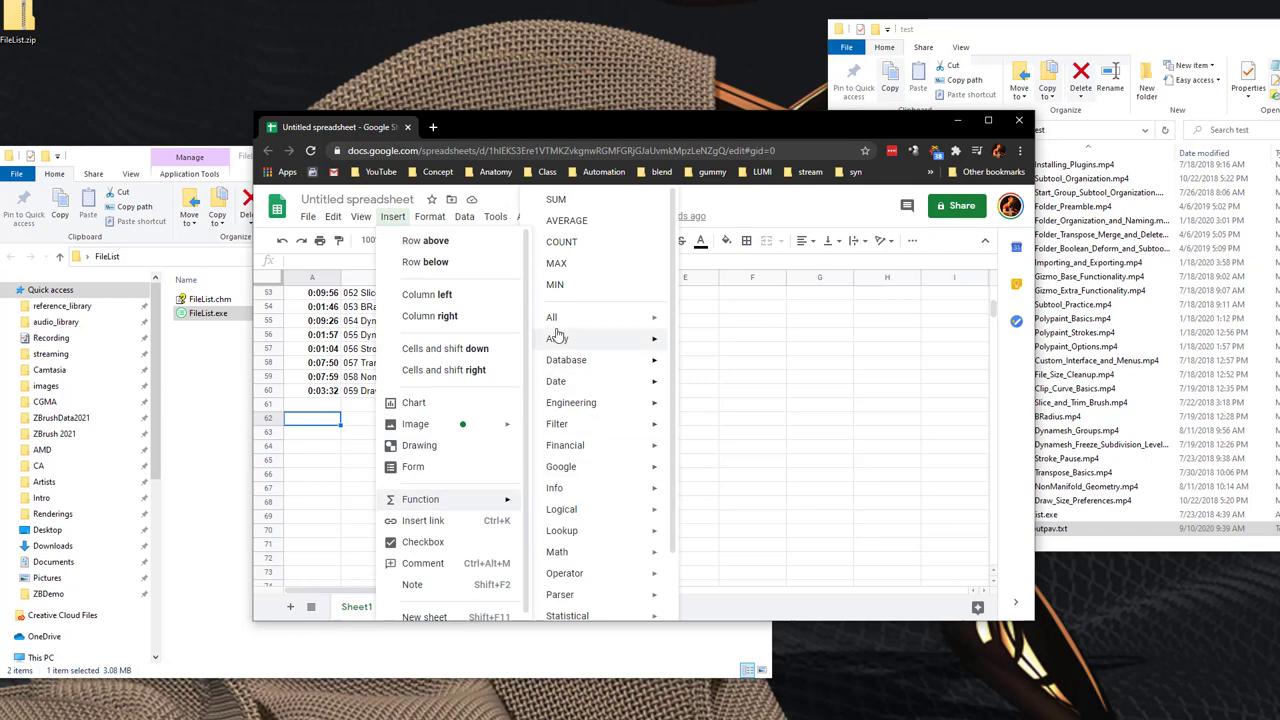
pyautogui.click(556, 199)
pyautogui.scroll(1, 398, 394)
pyautogui.scroll(15, 398, 394)
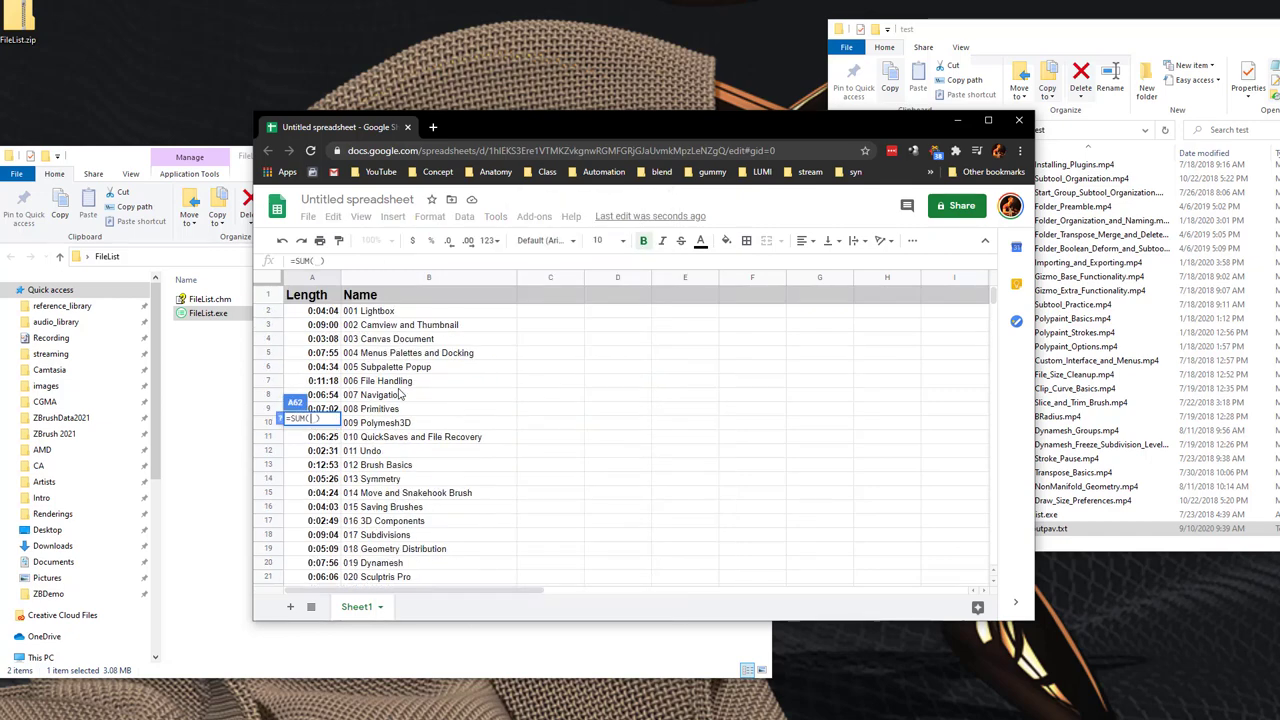
pyautogui.click(328, 312)
pyautogui.scroll(-15, 362, 390)
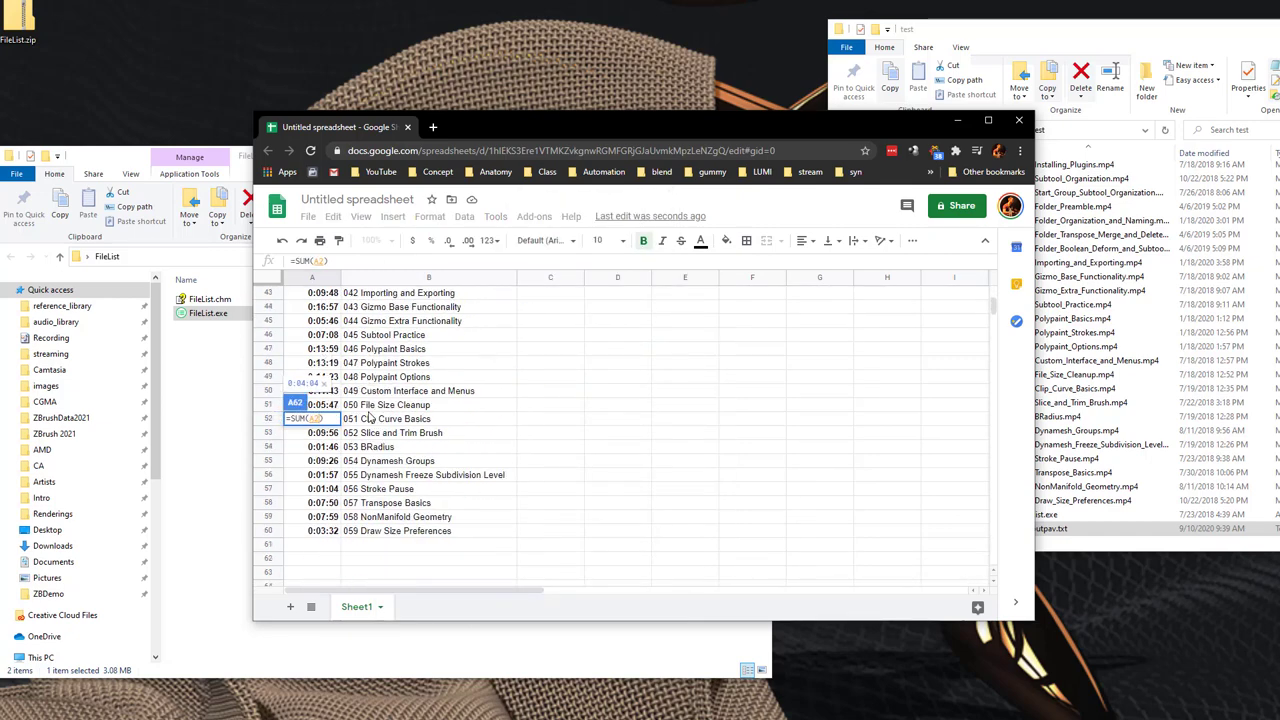
pyautogui.keyDown('shift'); pyautogui.click(320, 461); pyautogui.keyUp('shift')
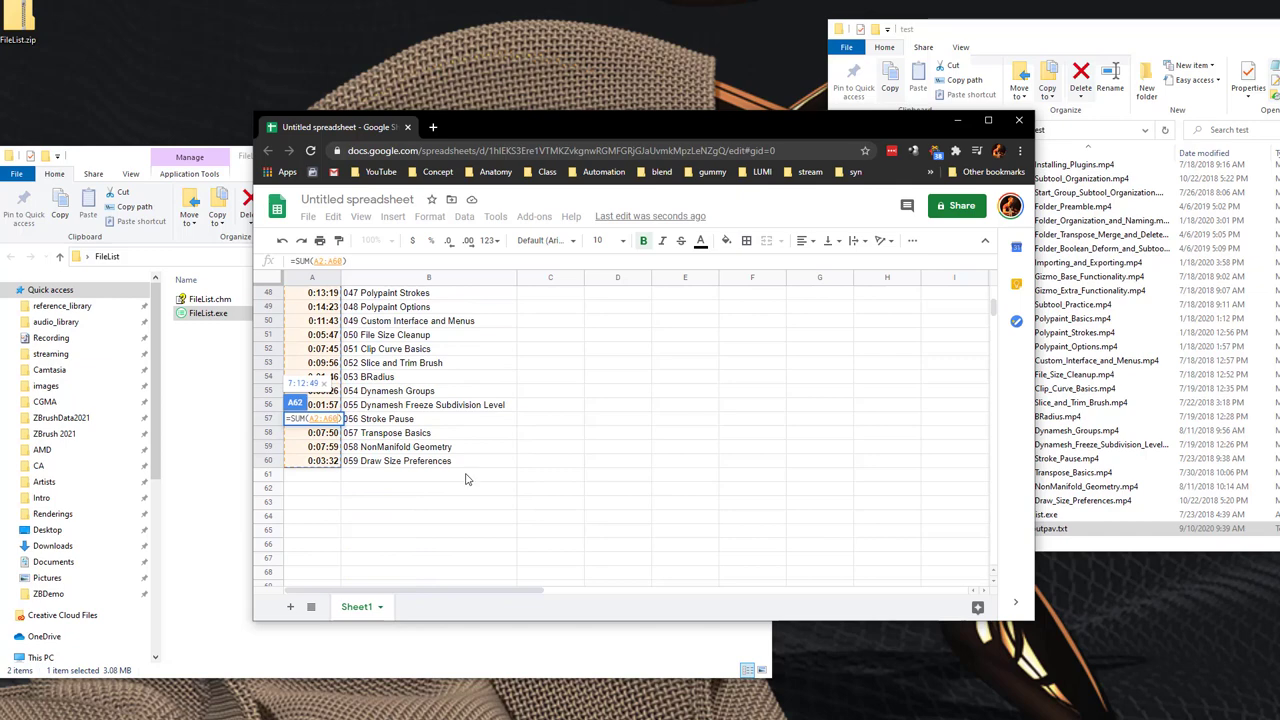
pyautogui.press('Return')
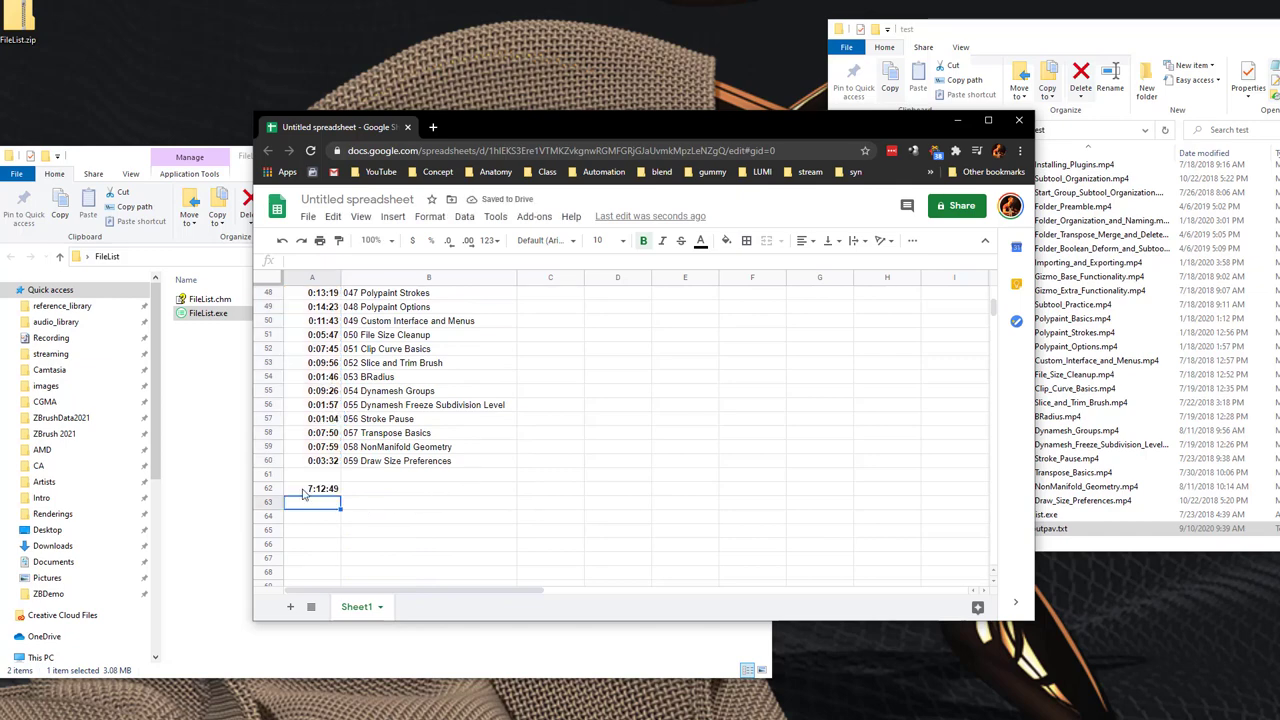
pyautogui.click(318, 489)
# Rename the untitled spreadsheet as "My Spreadsheet".
pyautogui.scroll(10, 321, 476)
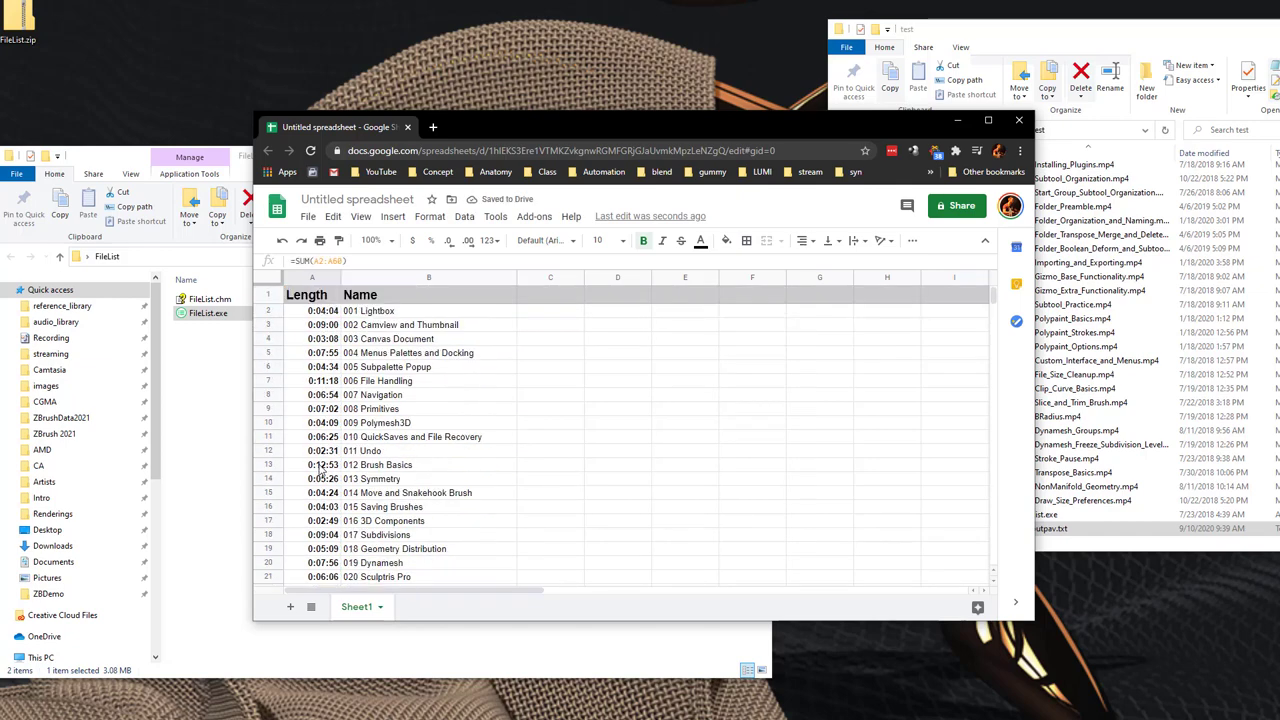
pyautogui.click(414, 311)
pyautogui.scroll(-12, 506, 360)
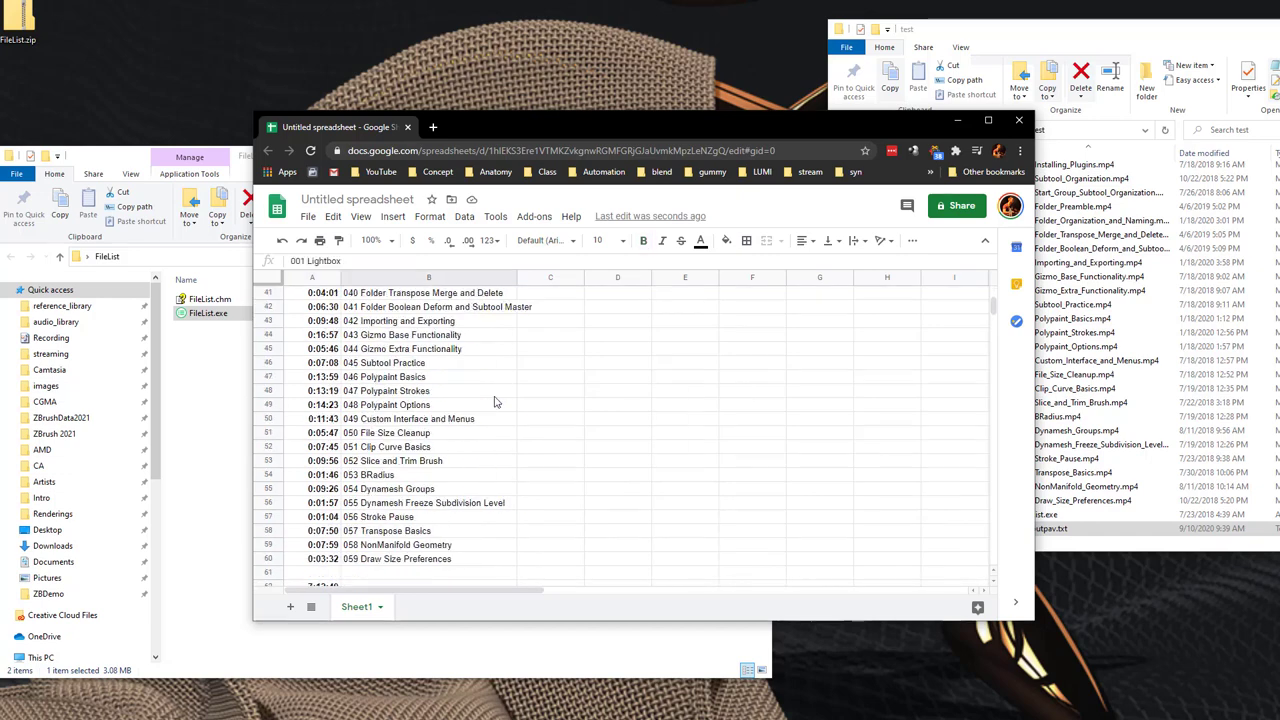
pyautogui.scroll(11, 494, 400)
pyautogui.scroll(2, 494, 400)
pyautogui.click(400, 199)
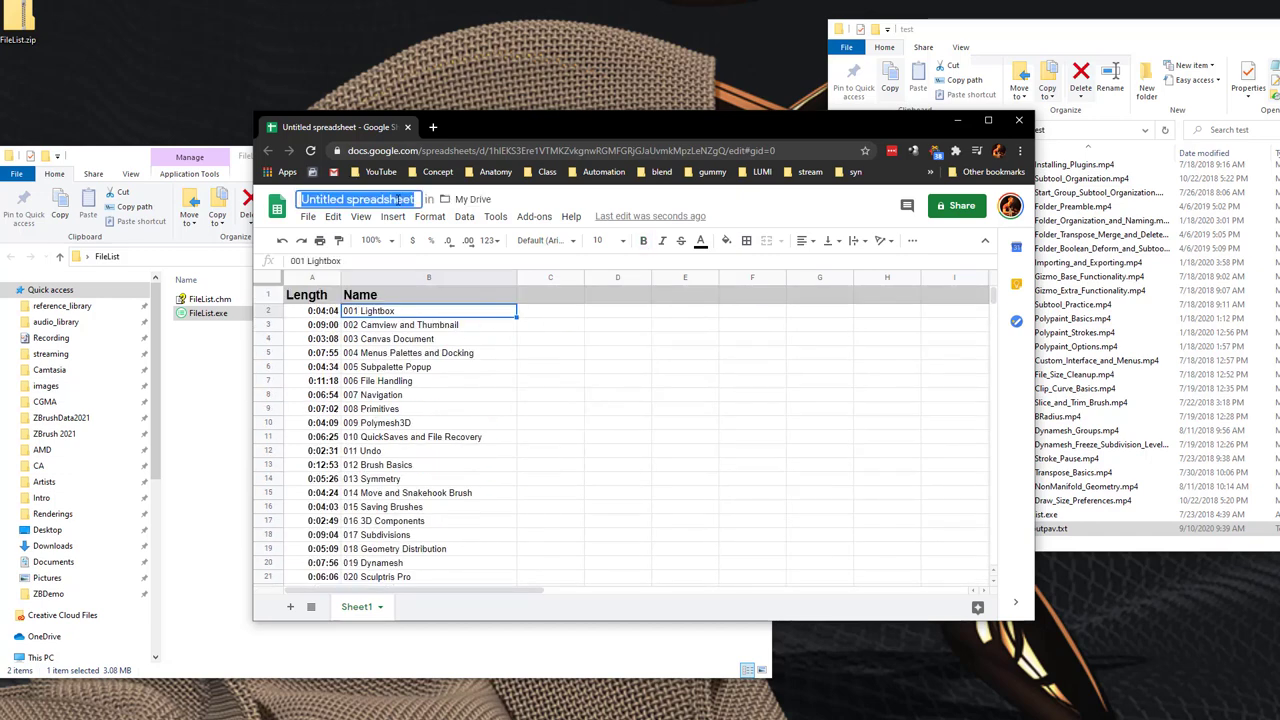
pyautogui.write('My Spreadsheet')
pyautogui.press('Return')
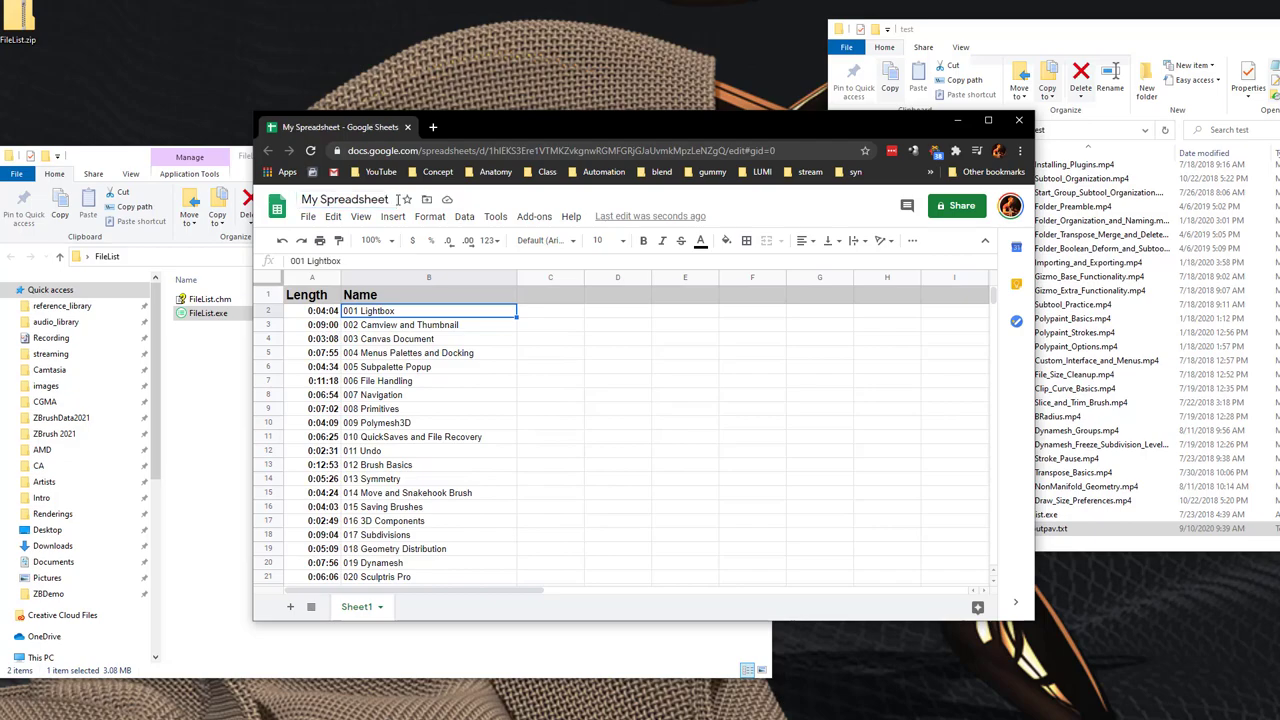